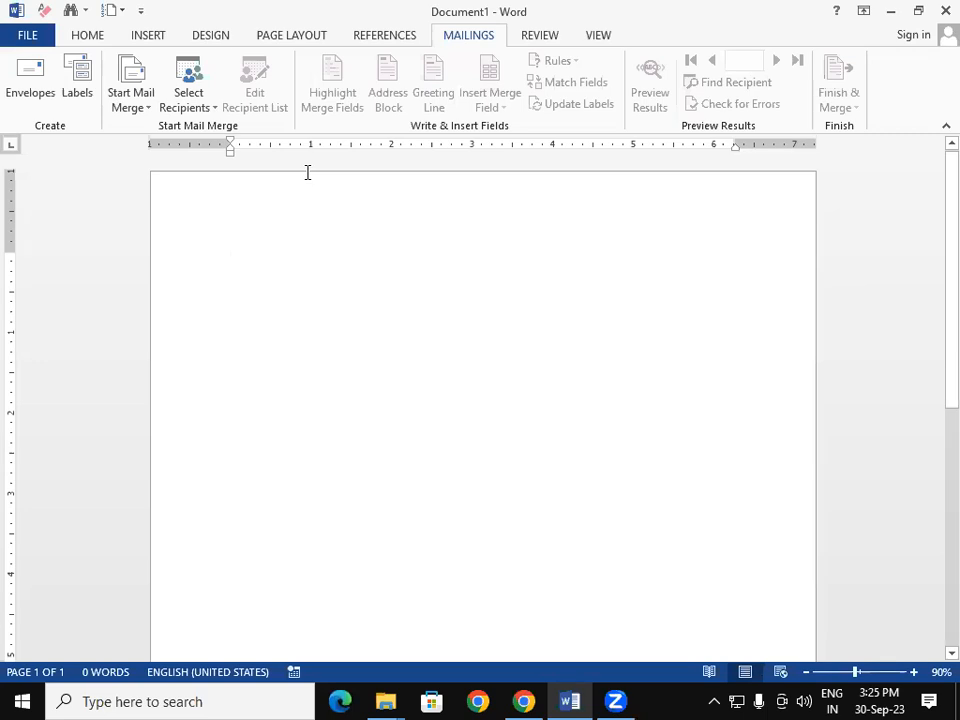
{"action": "left_click", "coordinate": [155, 113]}
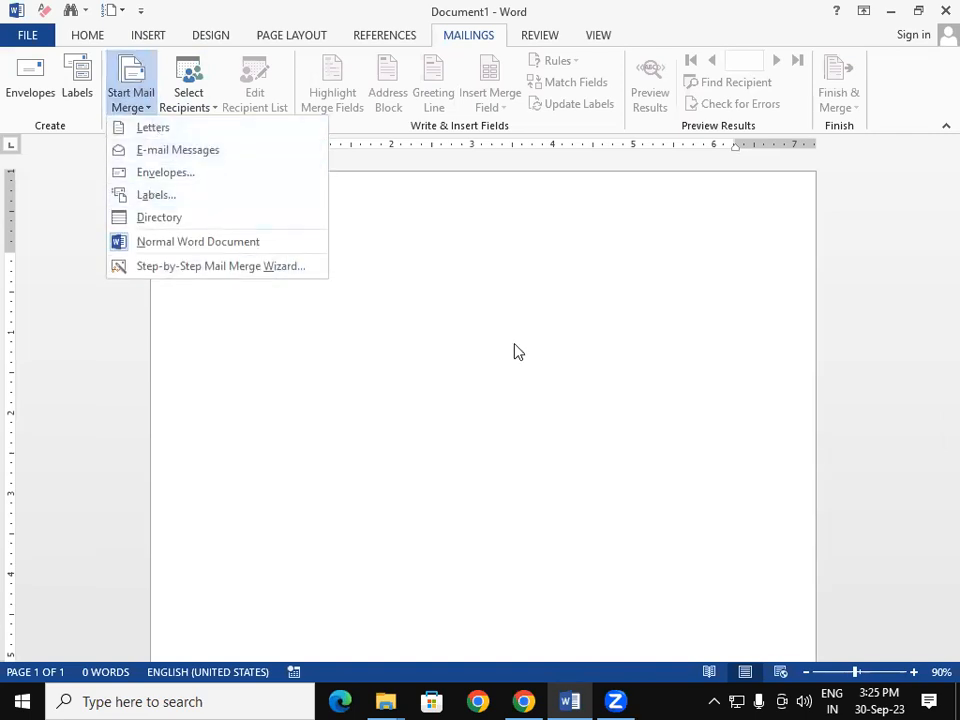
{"action": "left_click", "coordinate": [549, 364]}
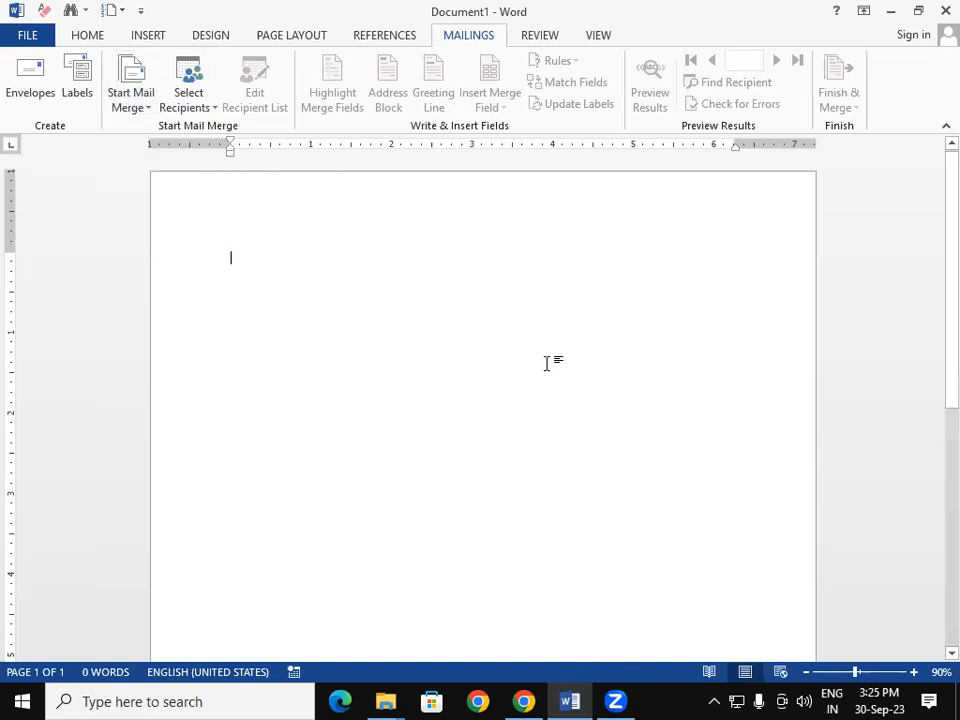
{"action": "left_click", "coordinate": [188, 100]}
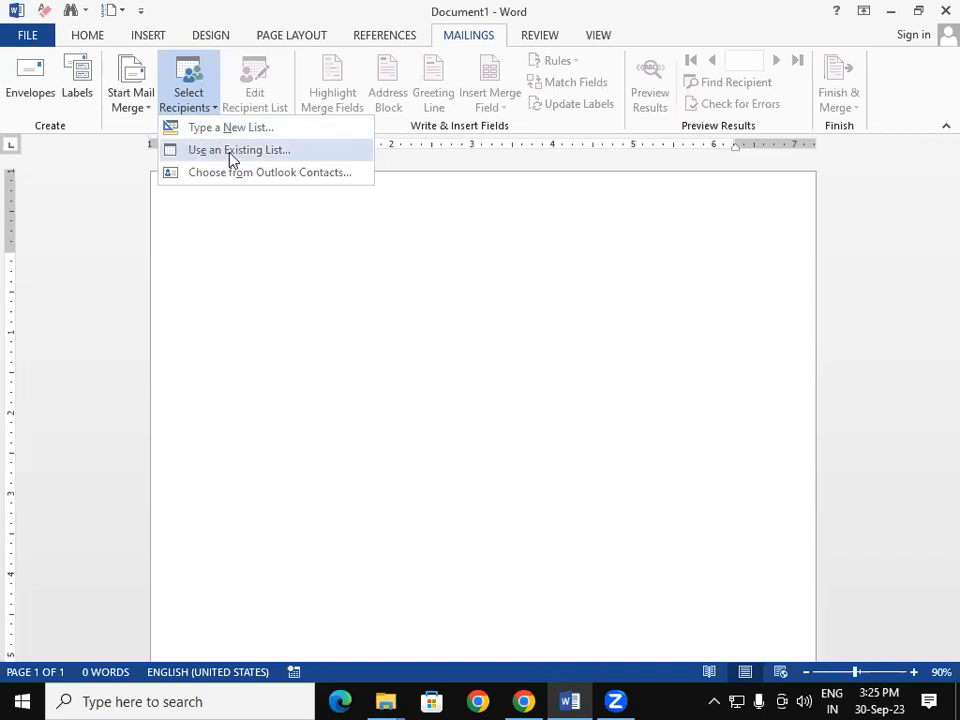
{"action": "left_click", "coordinate": [286, 277]}
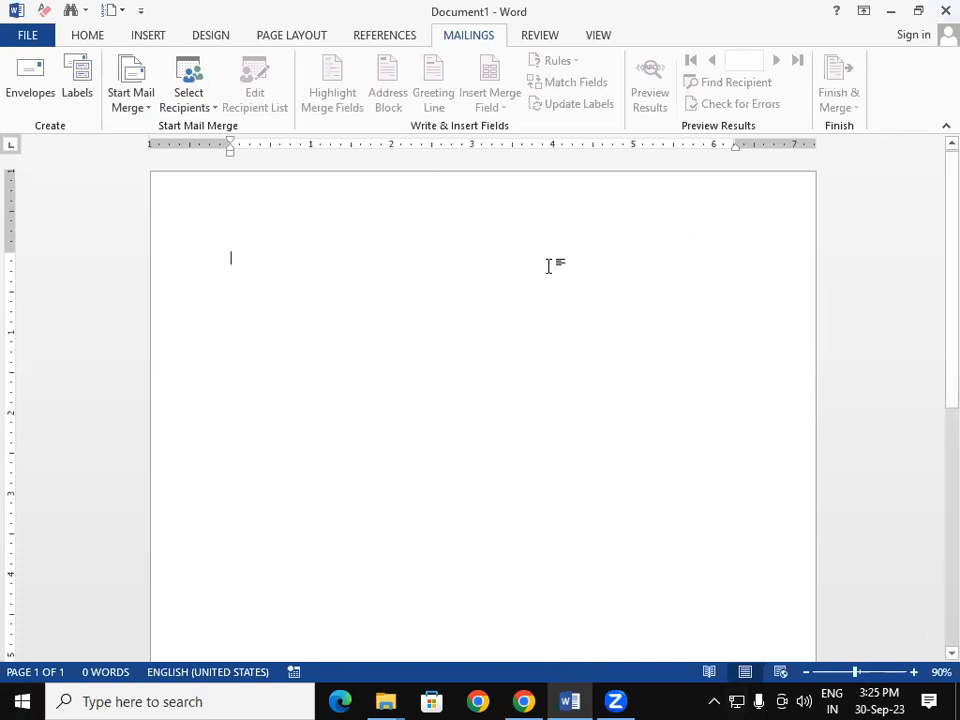
Use the existing "sbi emp data" file from the Music folder as the mail merge recipient list.
{"action": "left_click", "coordinate": [190, 100]}
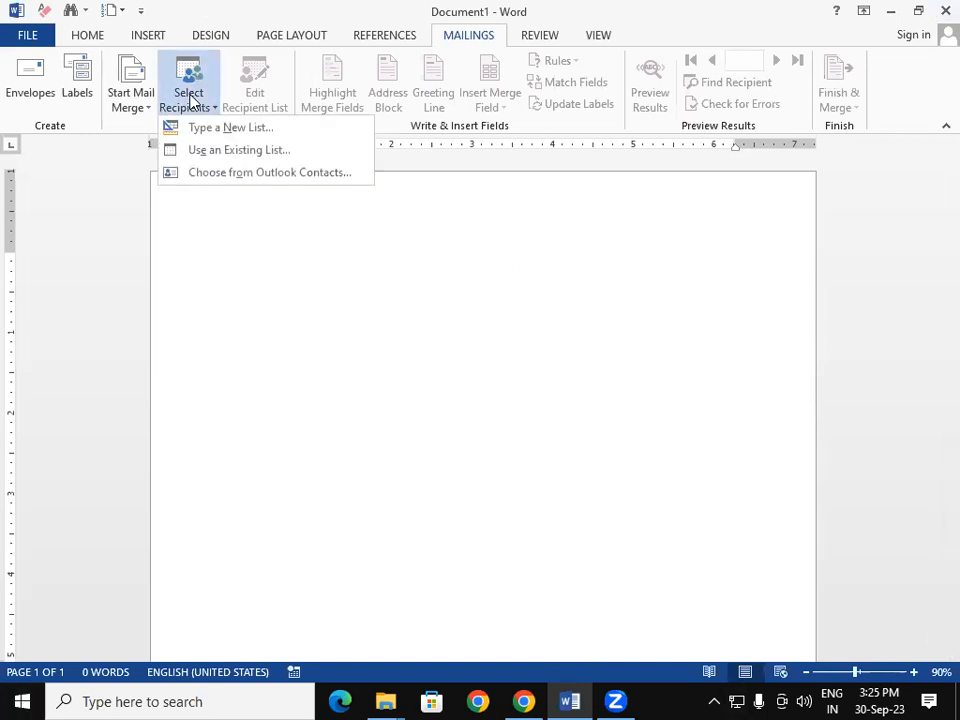
{"action": "left_click", "coordinate": [241, 150]}
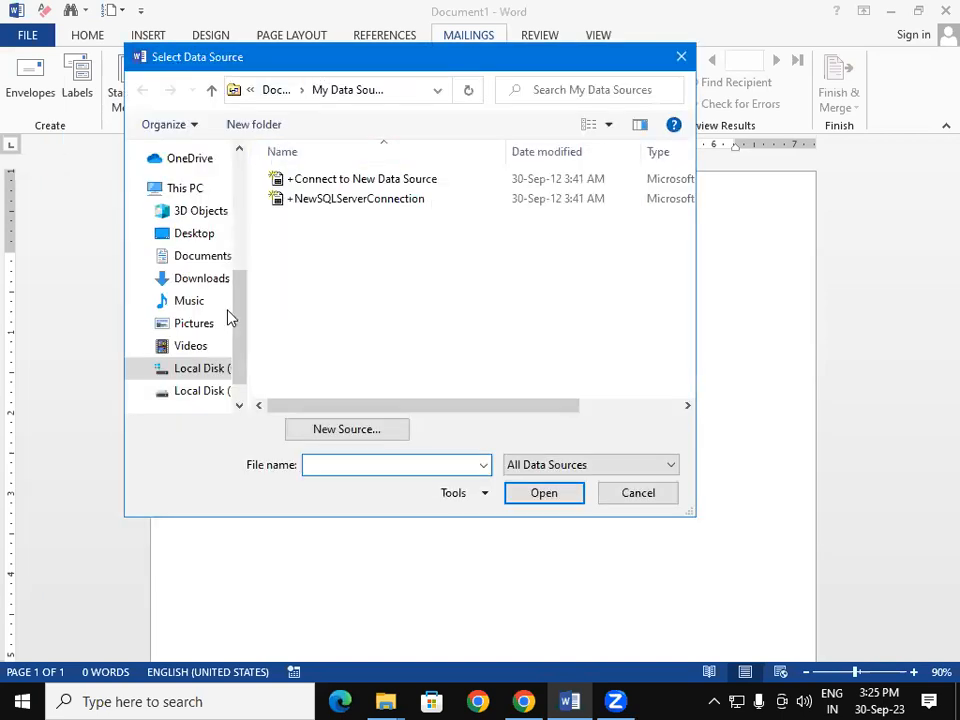
{"action": "left_click", "coordinate": [190, 300]}
{"action": "left_click_drag", "start_coordinate": [686, 208], "coordinate": [686, 292]}
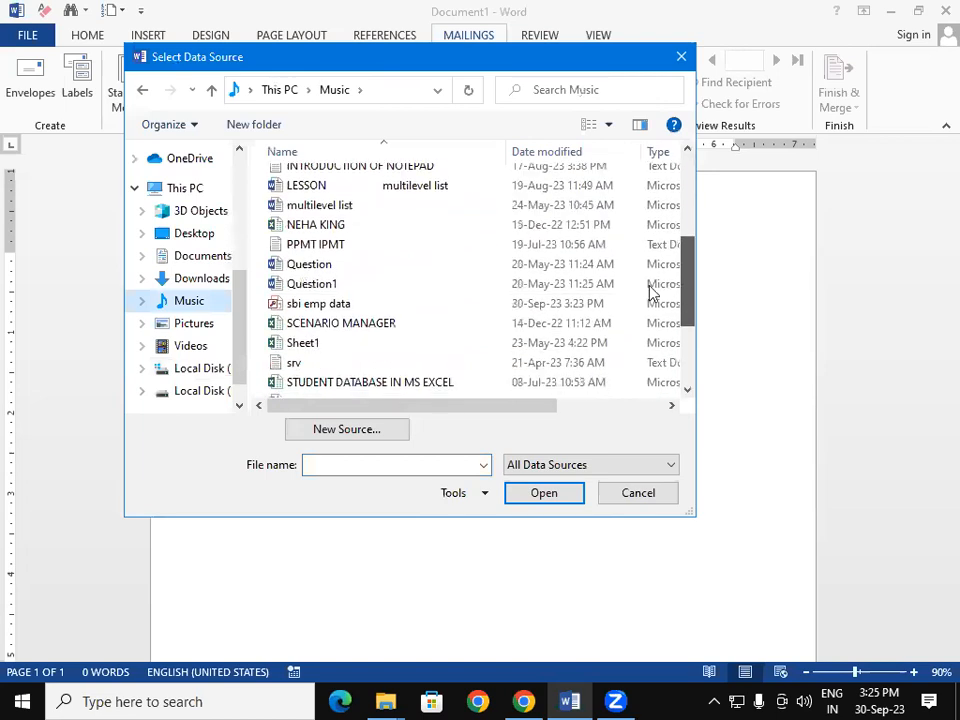
{"action": "left_click", "coordinate": [349, 304]}
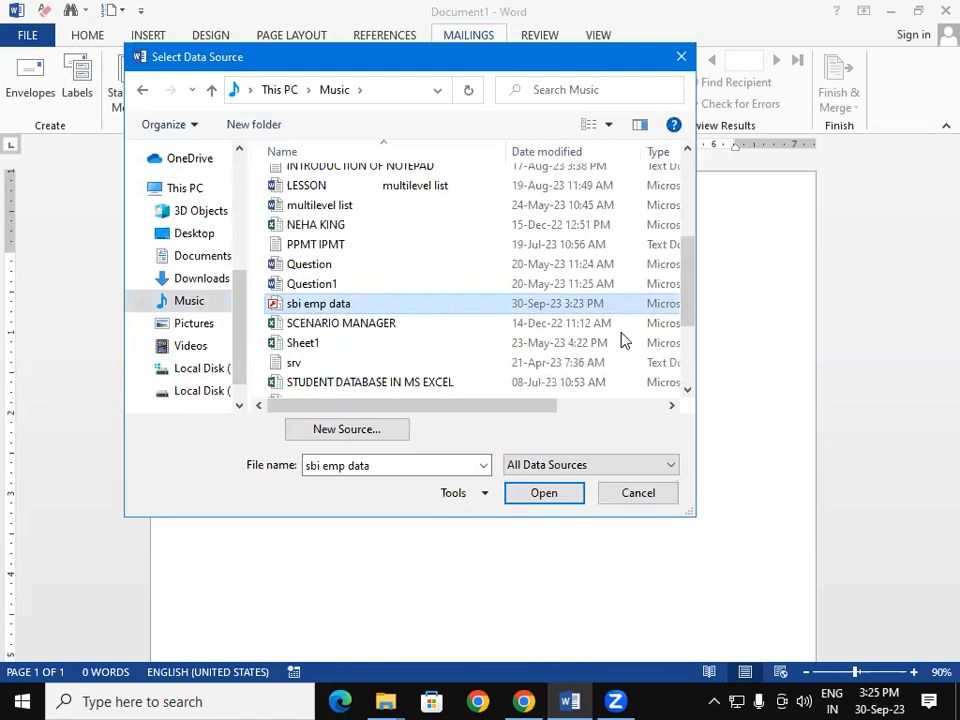
{"action": "key", "text": "Return"}
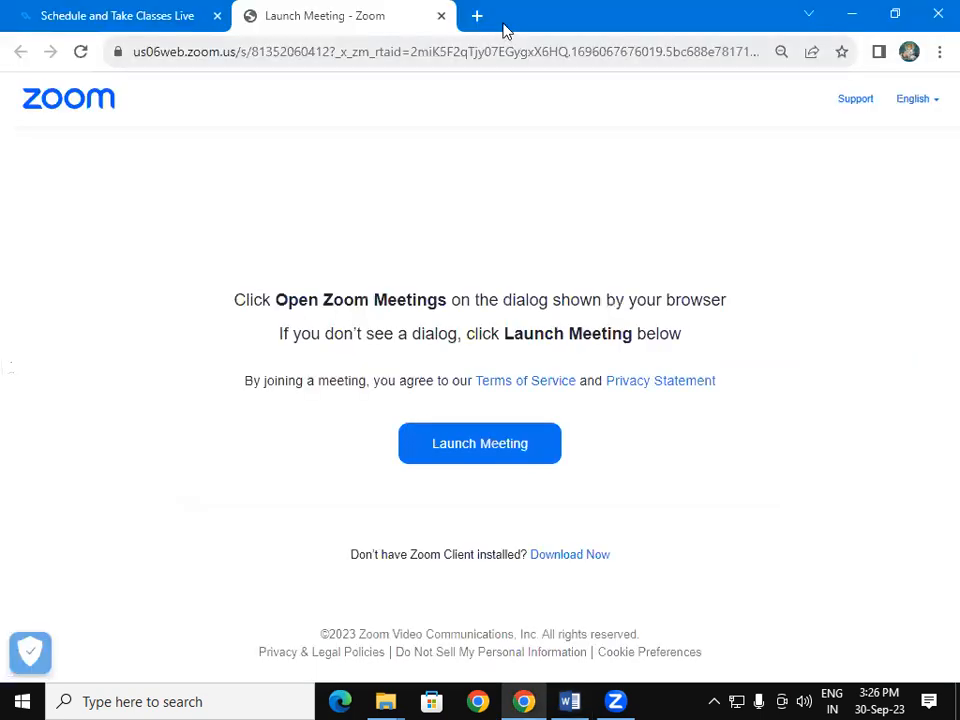
Search Google Images for "joining letter" in a new Chrome tab.
{"action": "left_click", "coordinate": [476, 17]}
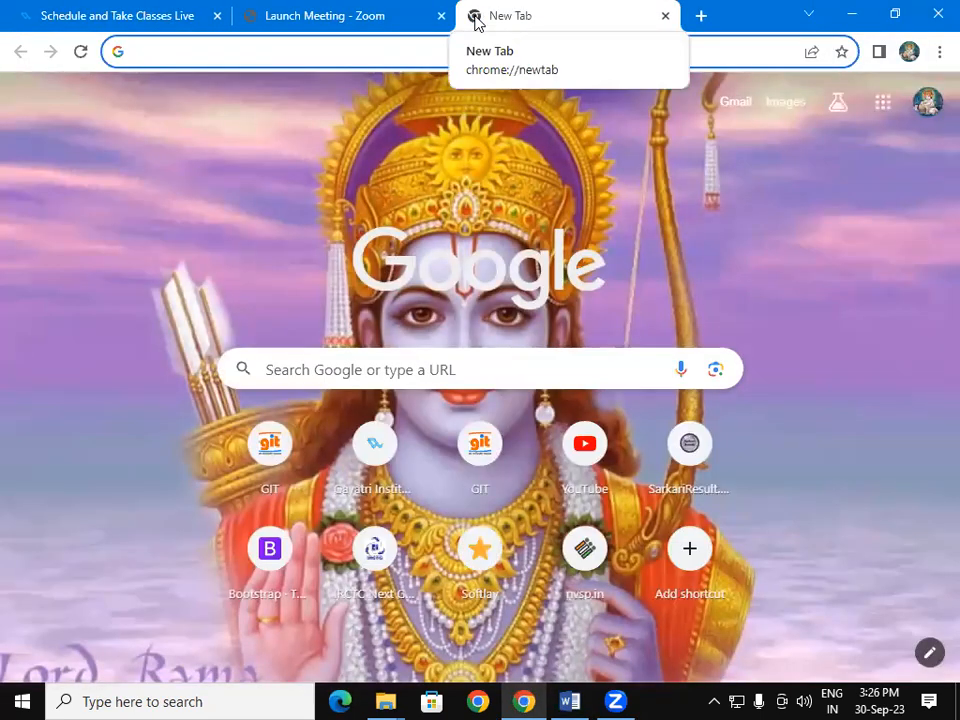
{"action": "type", "text": "joi"}
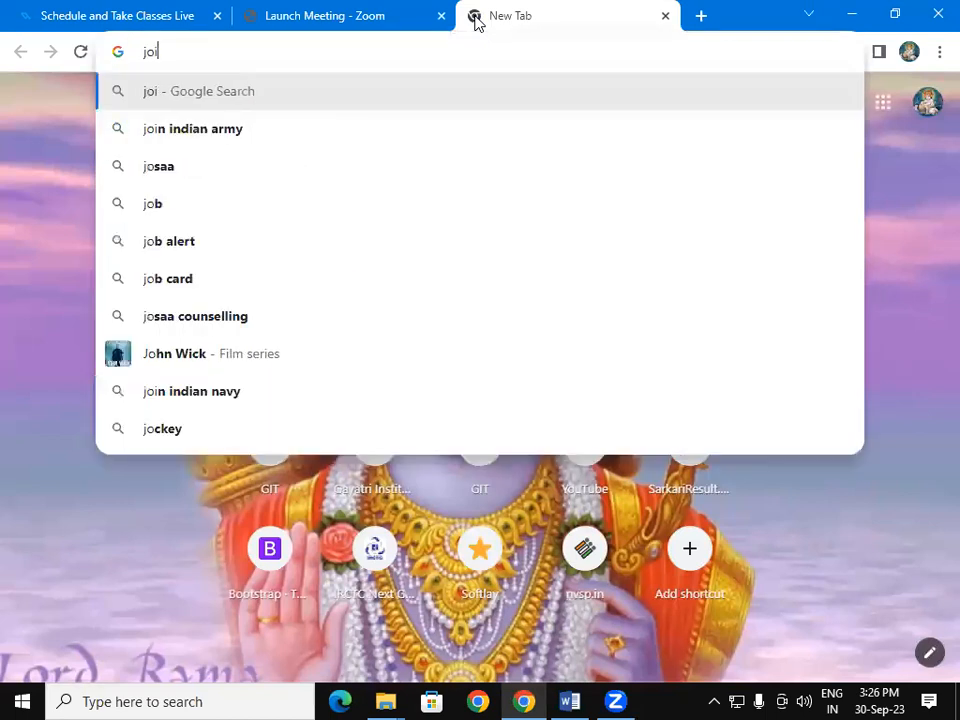
{"action": "type", "text": "ning l"}
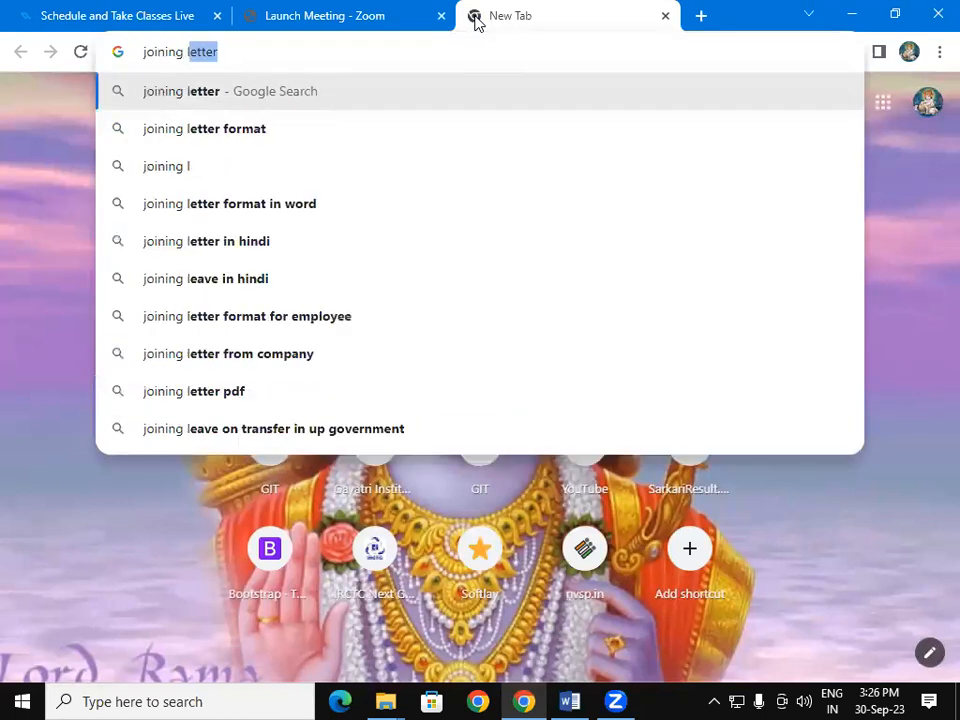
{"action": "type", "text": "eteer"}
{"action": "key", "text": "BackSpace"}
{"action": "key", "text": "BackSpace"}
{"action": "key", "text": "BackSpace"}
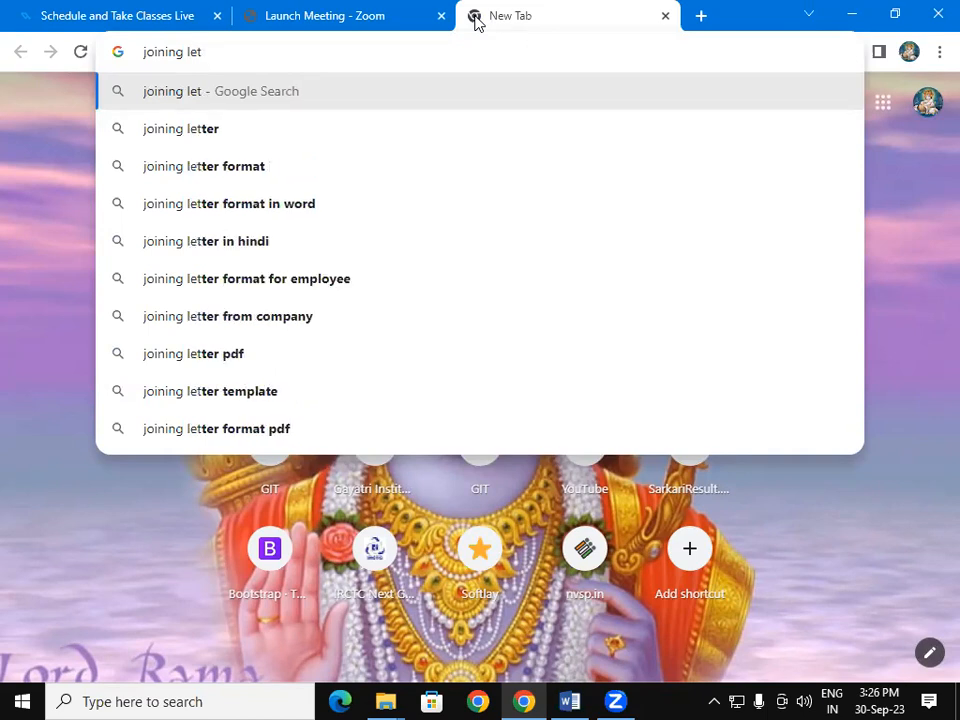
{"action": "type", "text": "ter"}
{"action": "key", "text": "Return"}
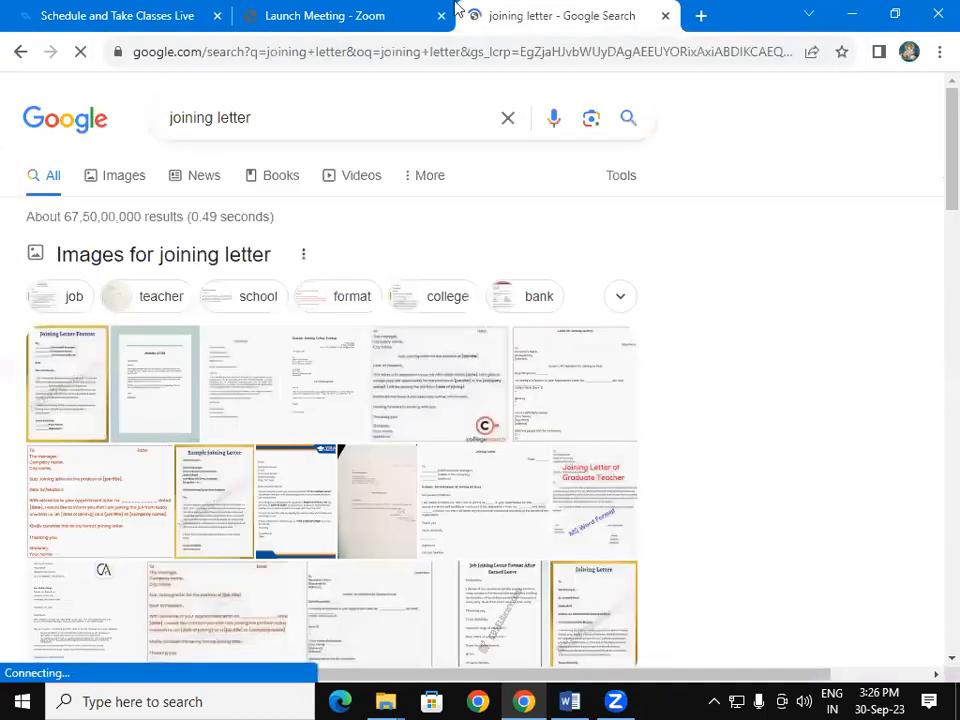
{"action": "left_click", "coordinate": [122, 180]}
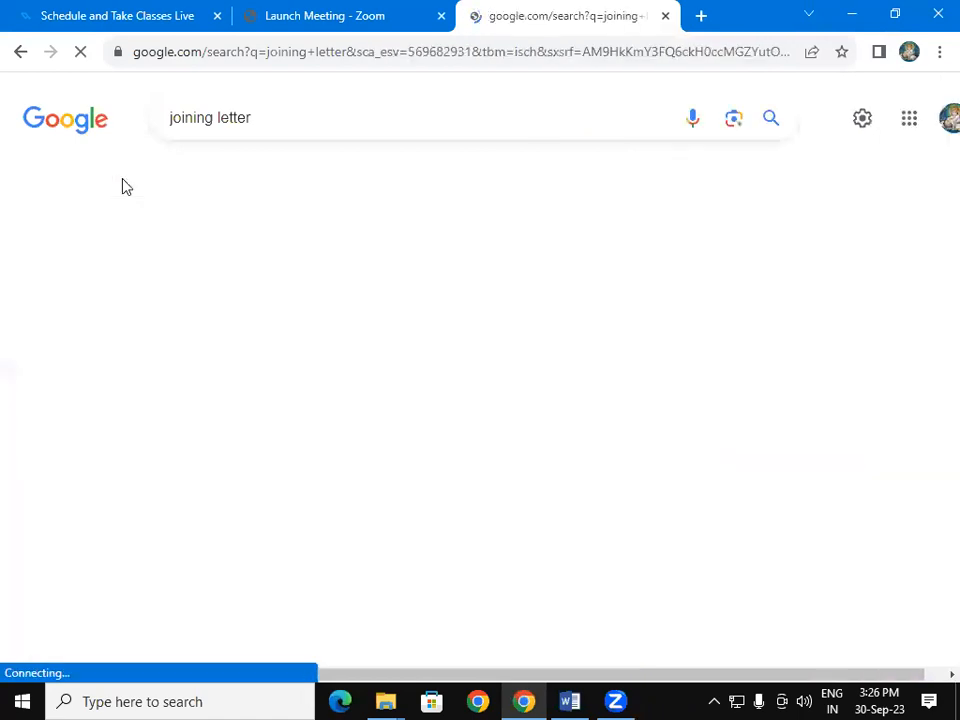
Save the NCERT Books sample joining letter picture as the PNG image Sample-Joining-Letter in the JJJJJJJJ folder.
{"action": "scroll", "coordinate": [520, 478], "scroll_direction": "down", "scroll_amount": 5}
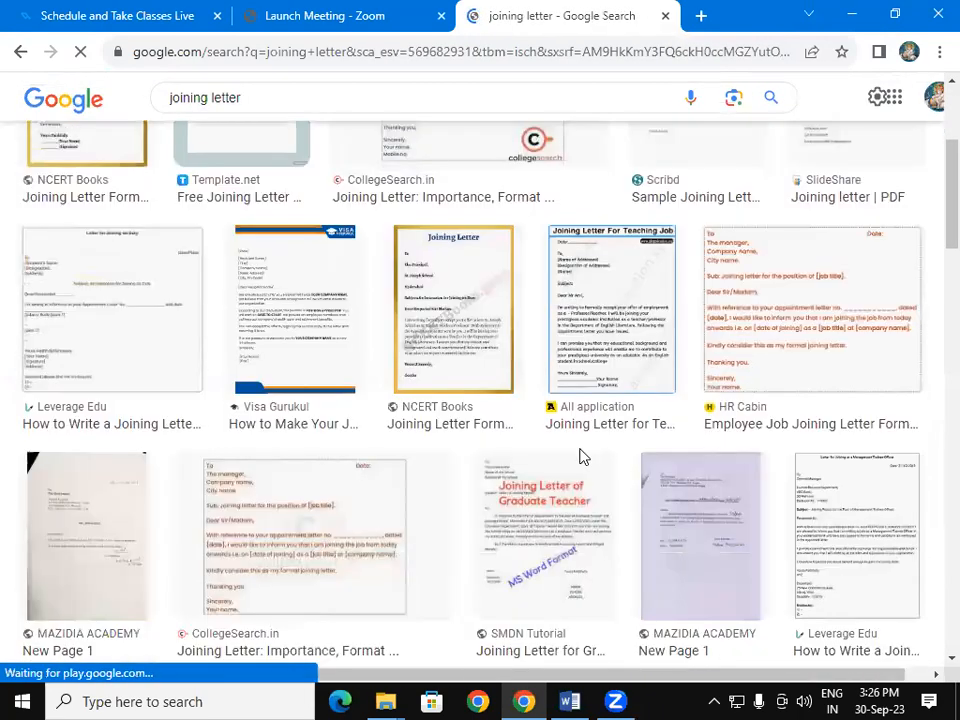
{"action": "scroll", "coordinate": [583, 457], "scroll_direction": "down", "scroll_amount": 2}
{"action": "scroll", "coordinate": [583, 457], "scroll_direction": "up", "scroll_amount": 1}
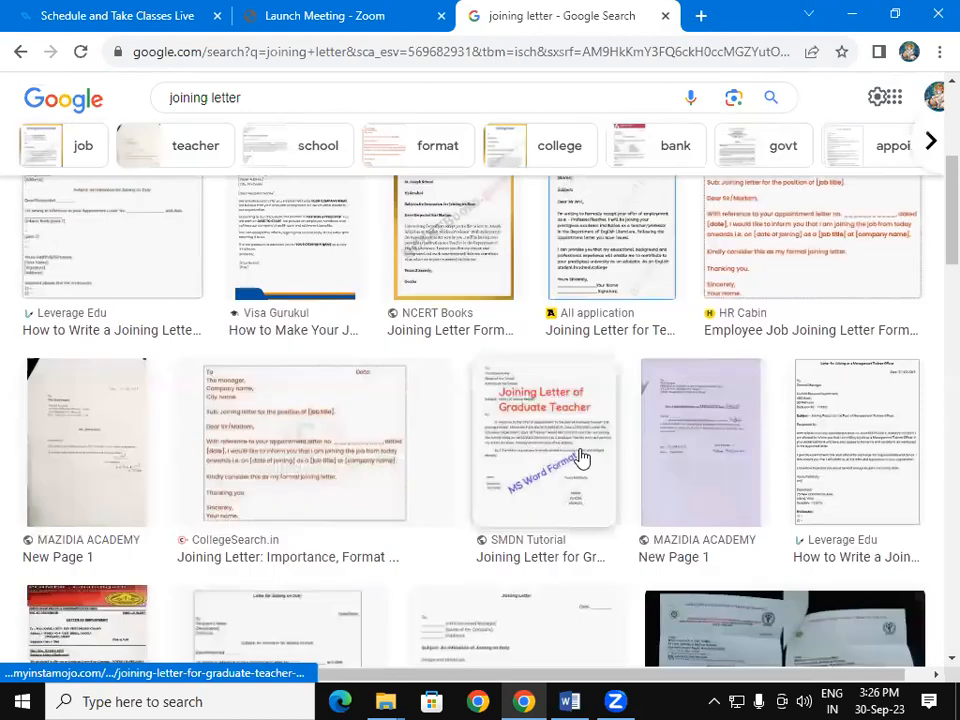
{"action": "scroll", "coordinate": [575, 455], "scroll_direction": "down", "scroll_amount": 1}
{"action": "scroll", "coordinate": [577, 452], "scroll_direction": "down", "scroll_amount": 4}
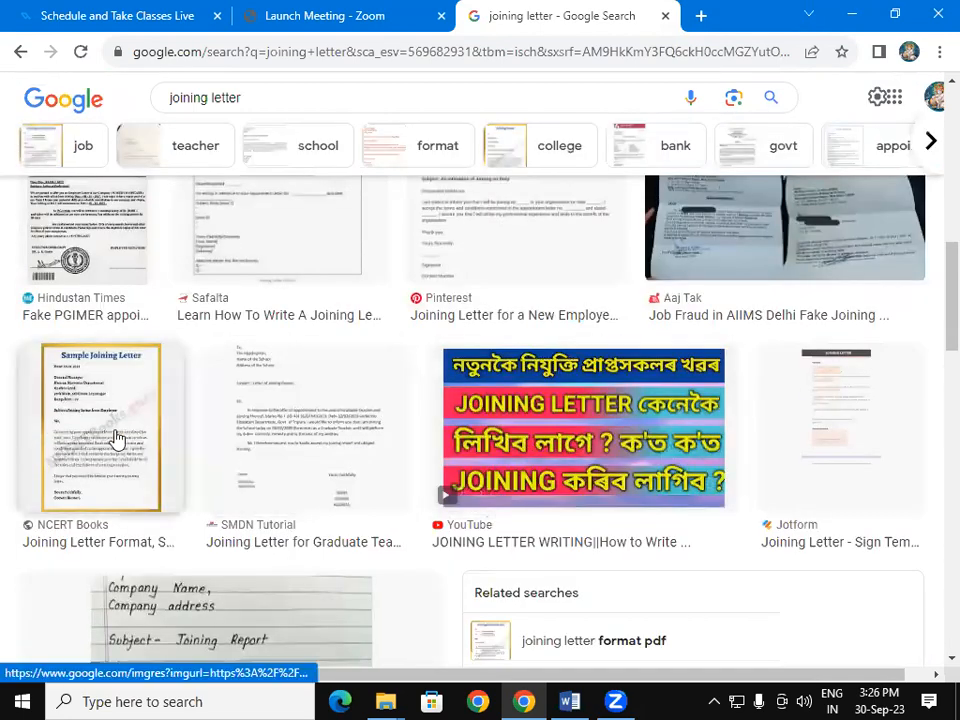
{"action": "left_click", "coordinate": [116, 438]}
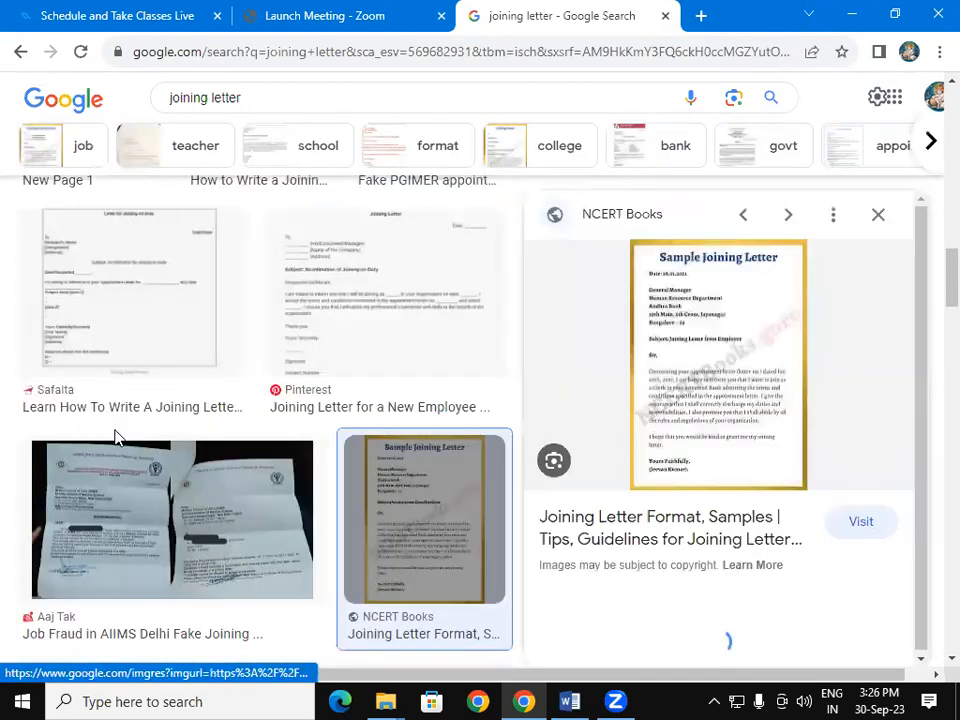
{"action": "right_click", "coordinate": [705, 310]}
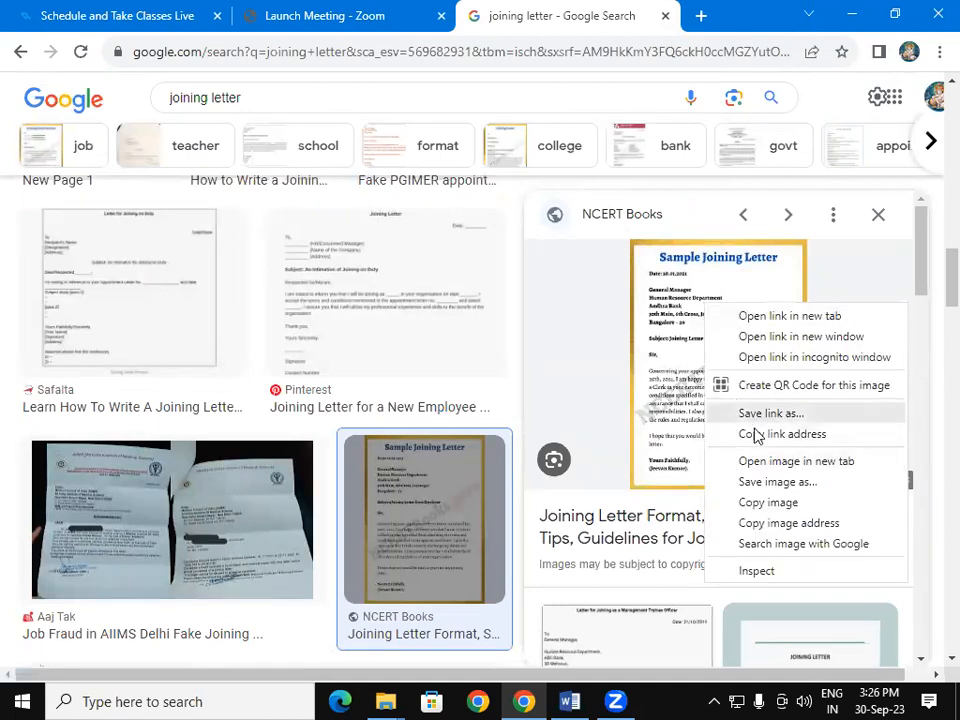
{"action": "left_click", "coordinate": [757, 482]}
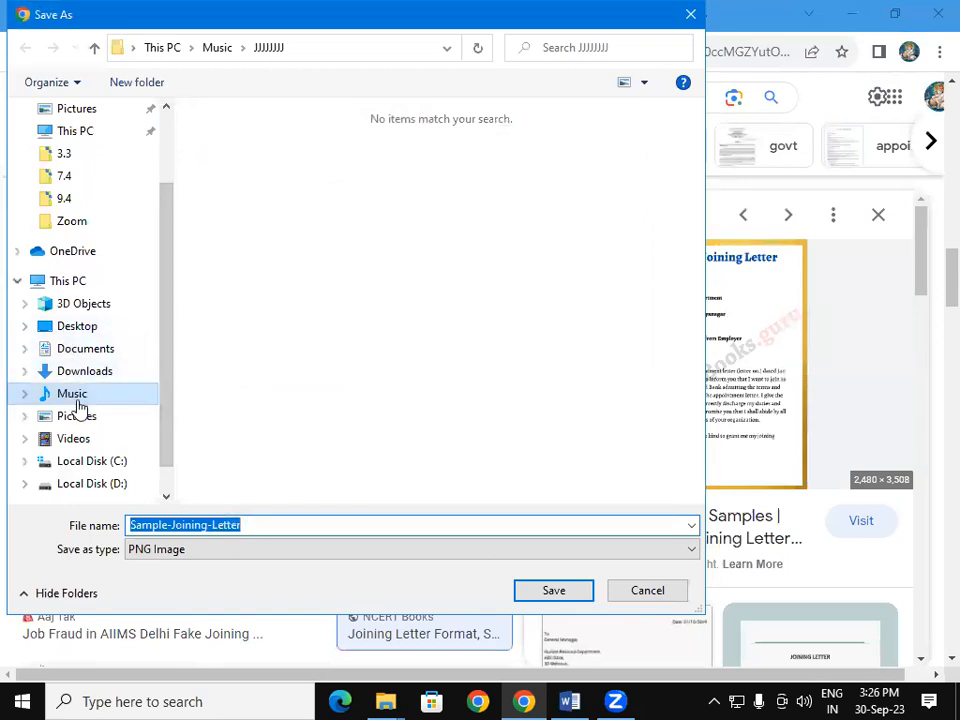
{"action": "left_click", "coordinate": [557, 596]}
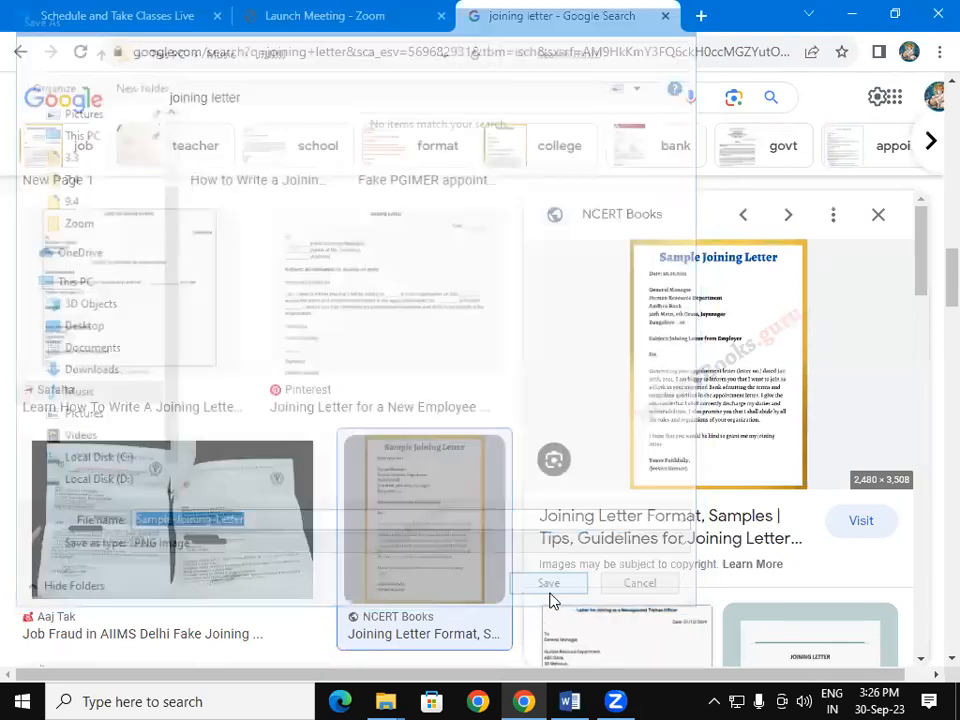
{"action": "mouse_move", "coordinate": [572, 701]}
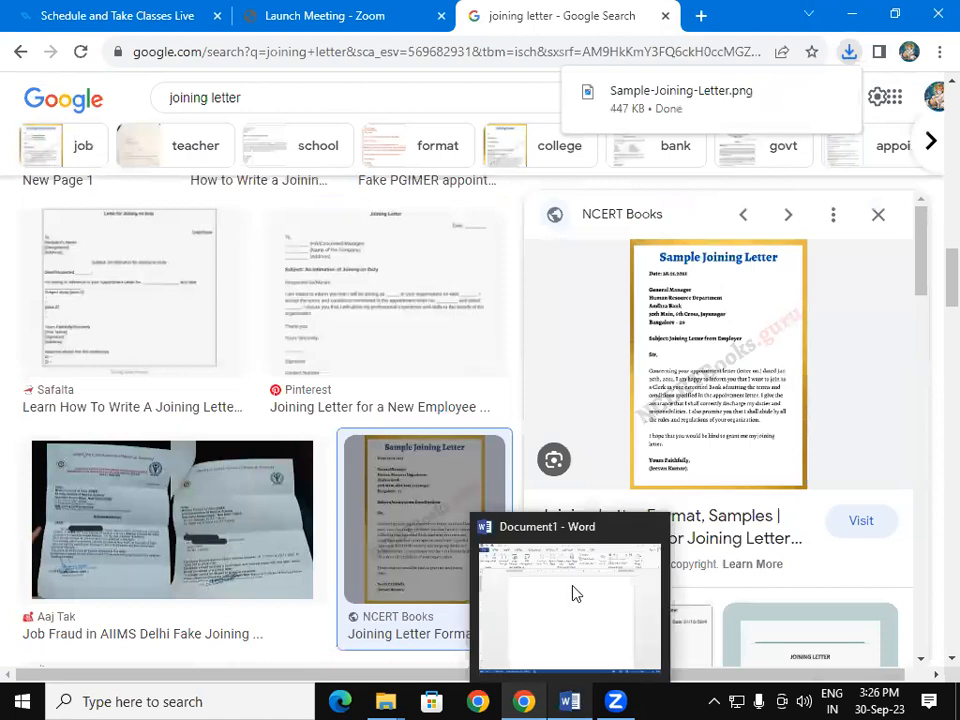
{"action": "left_click", "coordinate": [572, 594]}
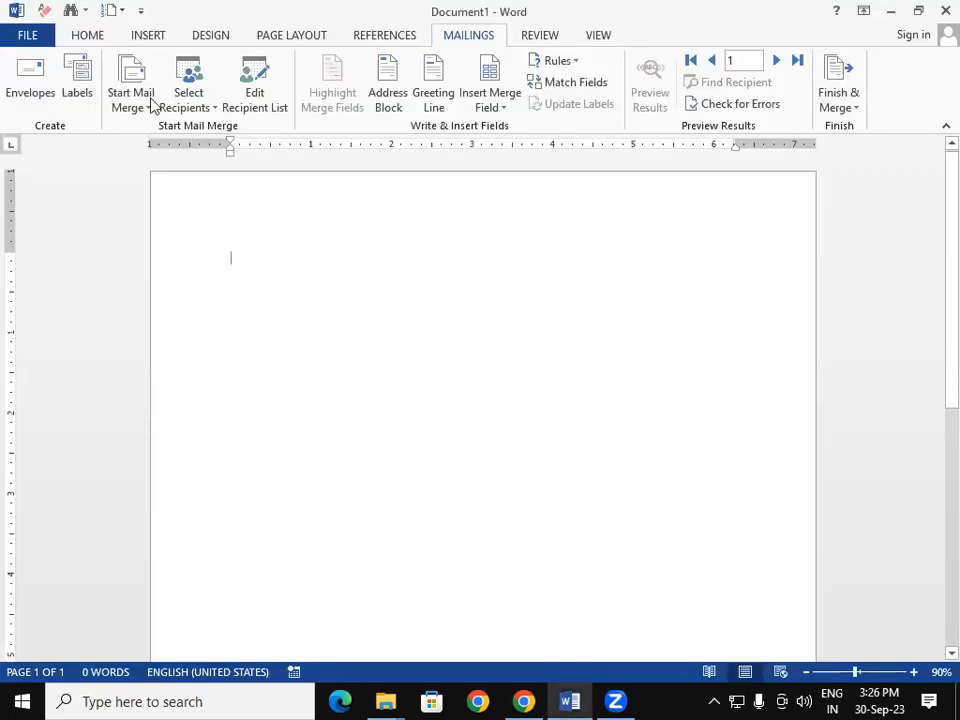
{"action": "left_click", "coordinate": [147, 38]}
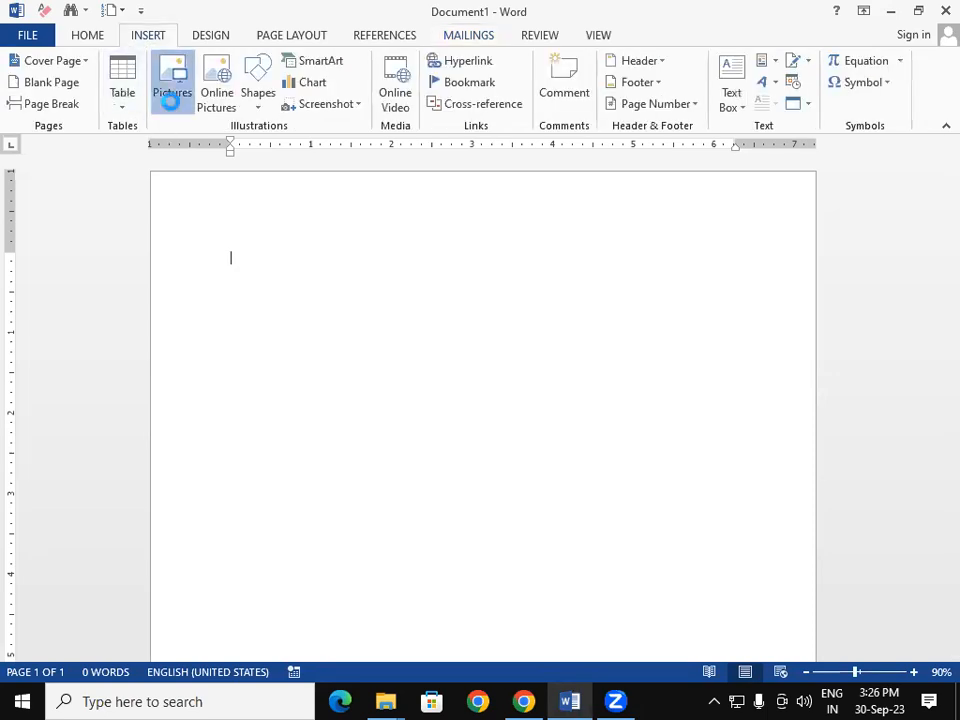
{"action": "left_click", "coordinate": [171, 100]}
{"action": "left_click", "coordinate": [184, 362]}
{"action": "left_click_drag", "start_coordinate": [679, 262], "coordinate": [711, 450]}
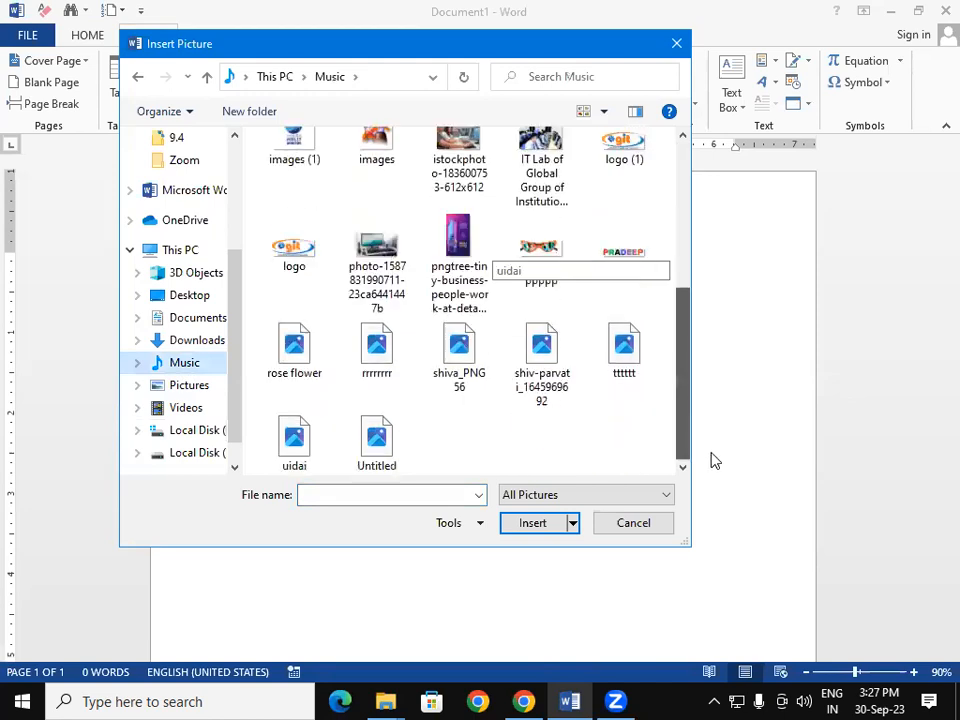
{"action": "mouse_move", "coordinate": [686, 411]}
{"action": "left_mouse_down"}
{"action": "mouse_move", "coordinate": [696, 216]}
{"action": "mouse_move", "coordinate": [709, 428]}
{"action": "mouse_move", "coordinate": [696, 381]}
{"action": "mouse_move", "coordinate": [692, 264]}
{"action": "mouse_move", "coordinate": [690, 422]}
{"action": "left_mouse_up"}
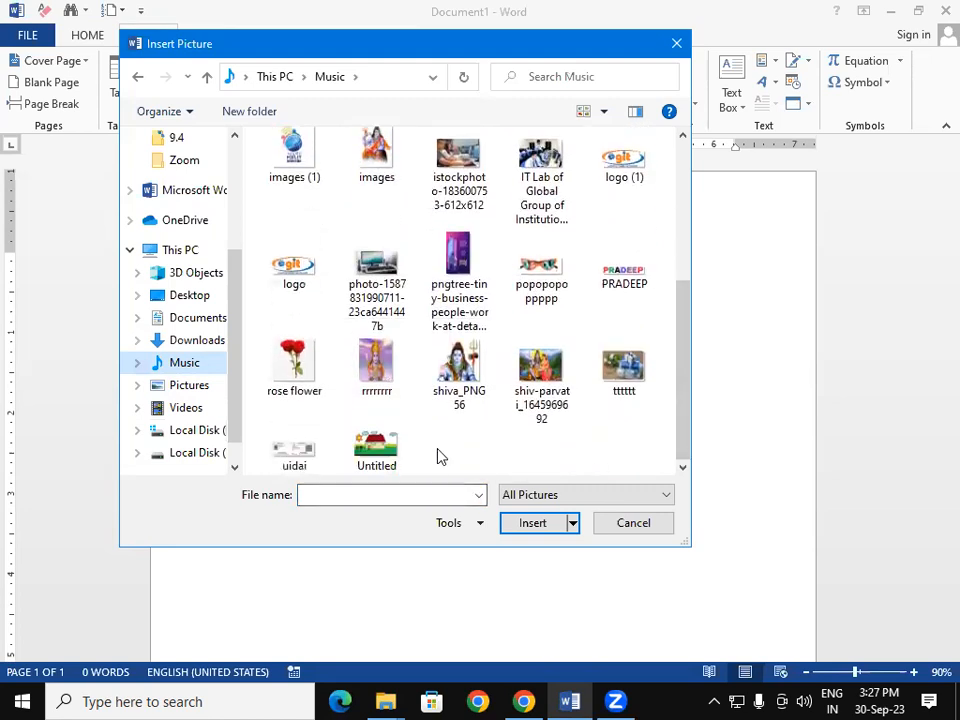
{"action": "left_click", "coordinate": [676, 43]}
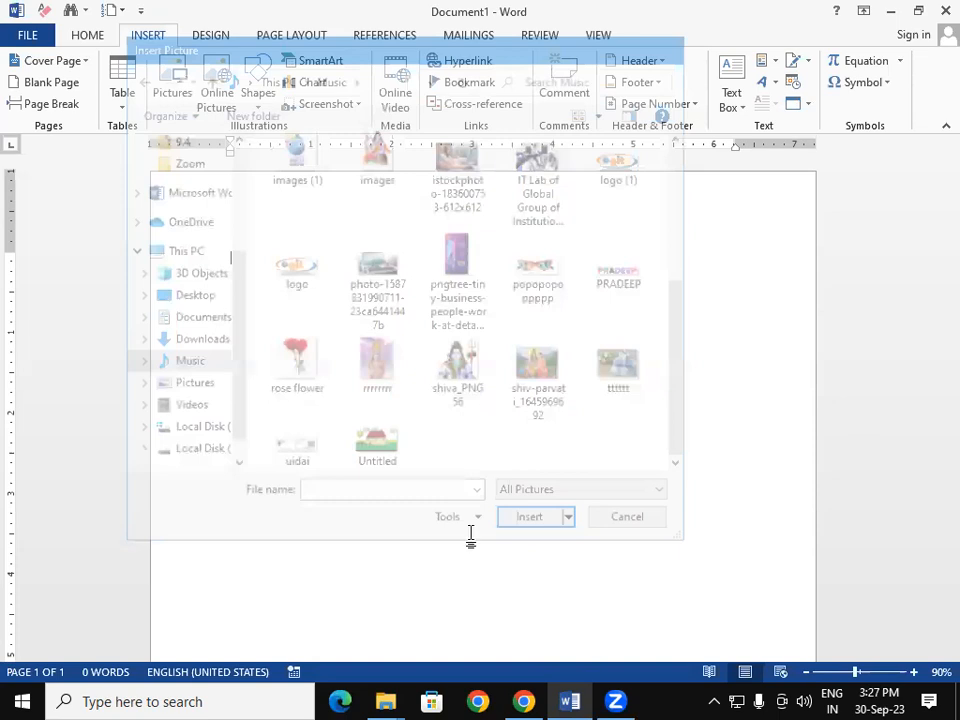
Return to the Chrome image results, examine other joining letter samples and preview Assignment Point's Sample Employment Joining Letter Format.
{"action": "left_click", "coordinate": [523, 701]}
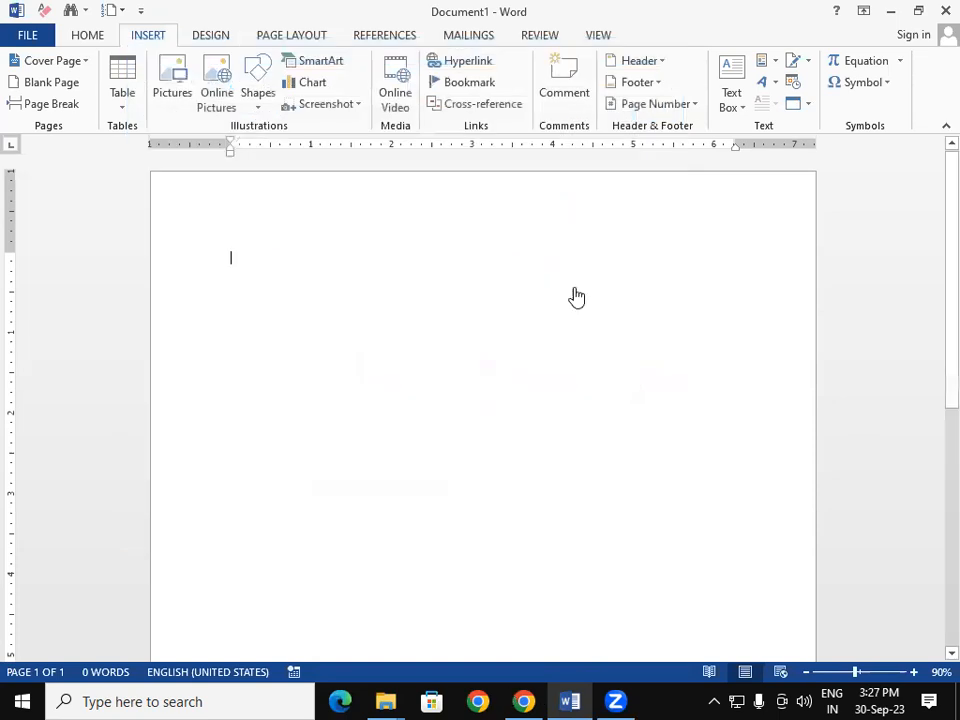
{"action": "scroll", "coordinate": [369, 476], "scroll_direction": "down", "scroll_amount": 2}
{"action": "scroll", "coordinate": [782, 491], "scroll_direction": "down", "scroll_amount": 2}
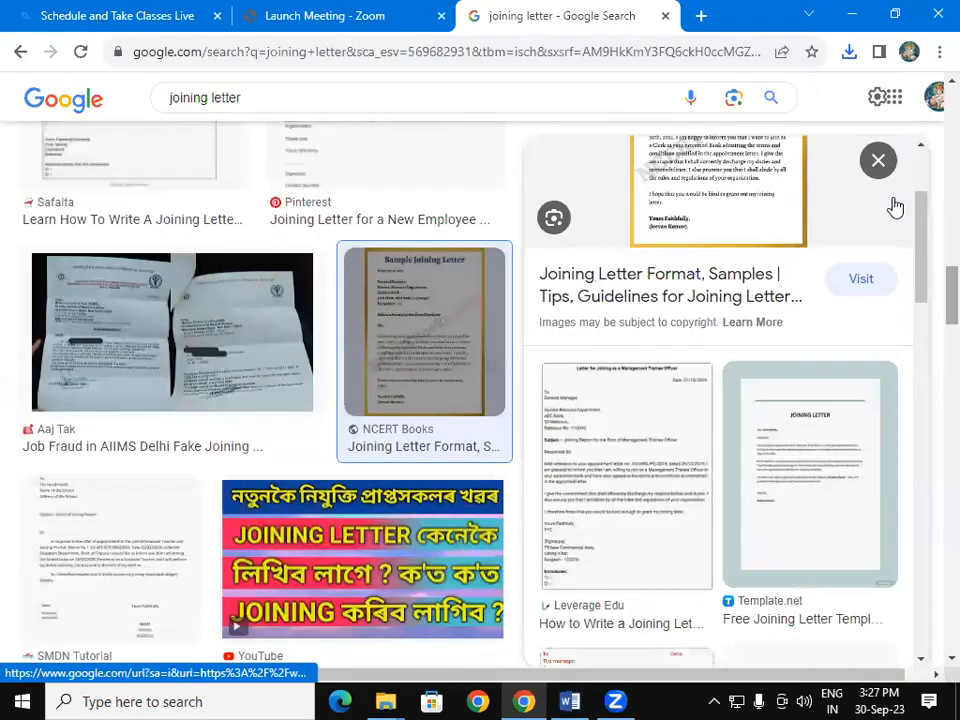
{"action": "left_click", "coordinate": [876, 161]}
{"action": "scroll", "coordinate": [365, 449], "scroll_direction": "down", "scroll_amount": 1}
{"action": "scroll", "coordinate": [365, 449], "scroll_direction": "down", "scroll_amount": 2}
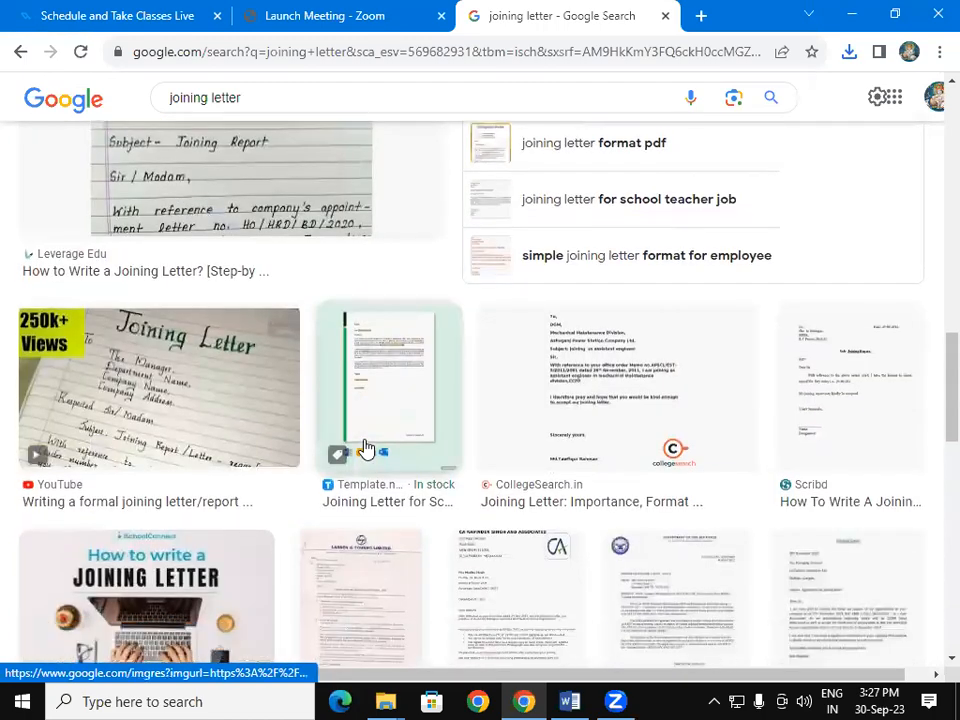
{"action": "scroll", "coordinate": [369, 449], "scroll_direction": "down", "scroll_amount": 5}
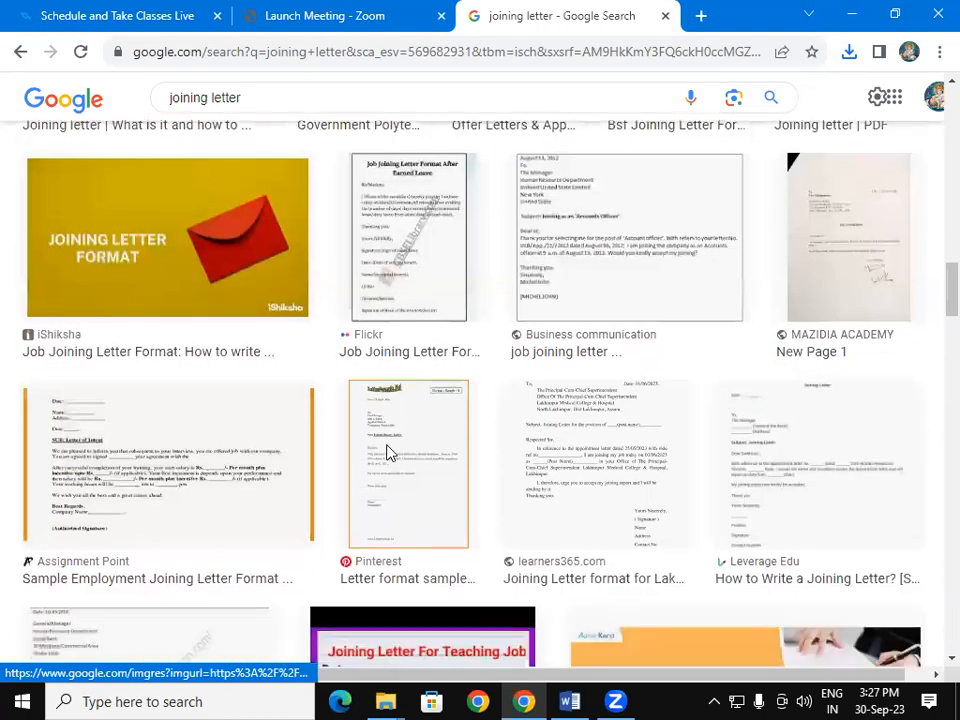
{"action": "scroll", "coordinate": [388, 452], "scroll_direction": "up", "scroll_amount": 1}
{"action": "left_click", "coordinate": [432, 567]}
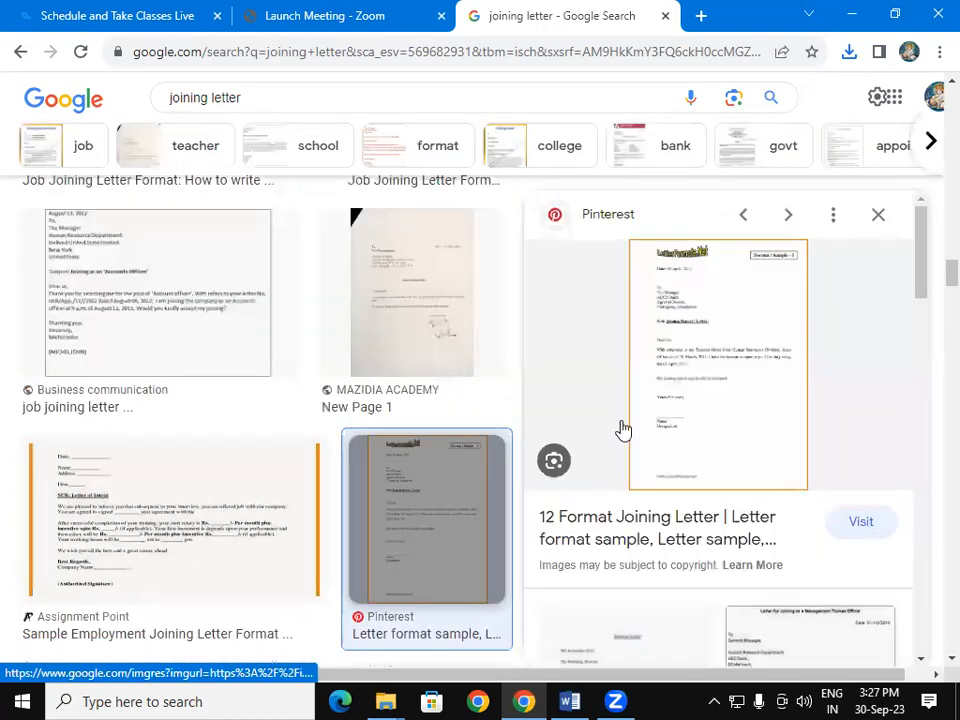
{"action": "left_click", "coordinate": [875, 217]}
{"action": "scroll", "coordinate": [313, 470], "scroll_direction": "down", "scroll_amount": 2}
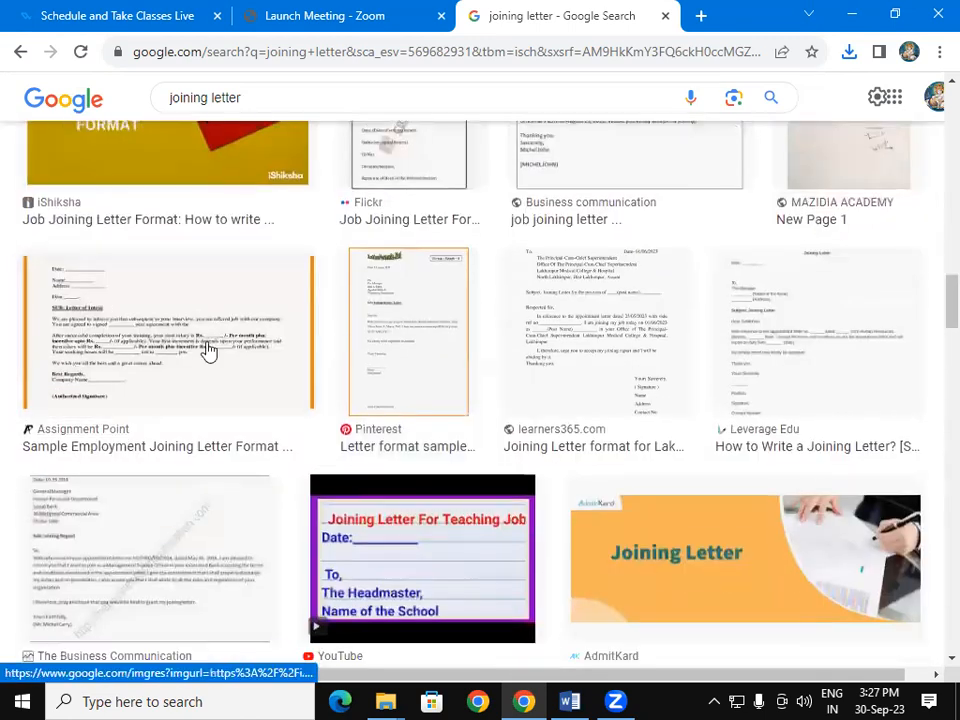
{"action": "left_click", "coordinate": [190, 320]}
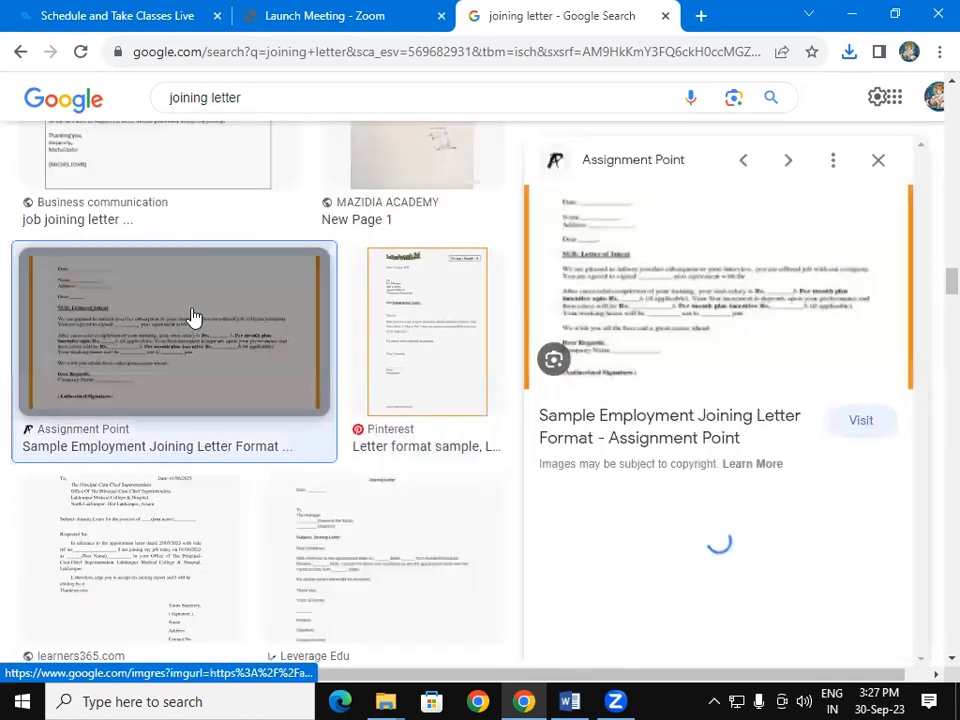
{"action": "right_click", "coordinate": [721, 229]}
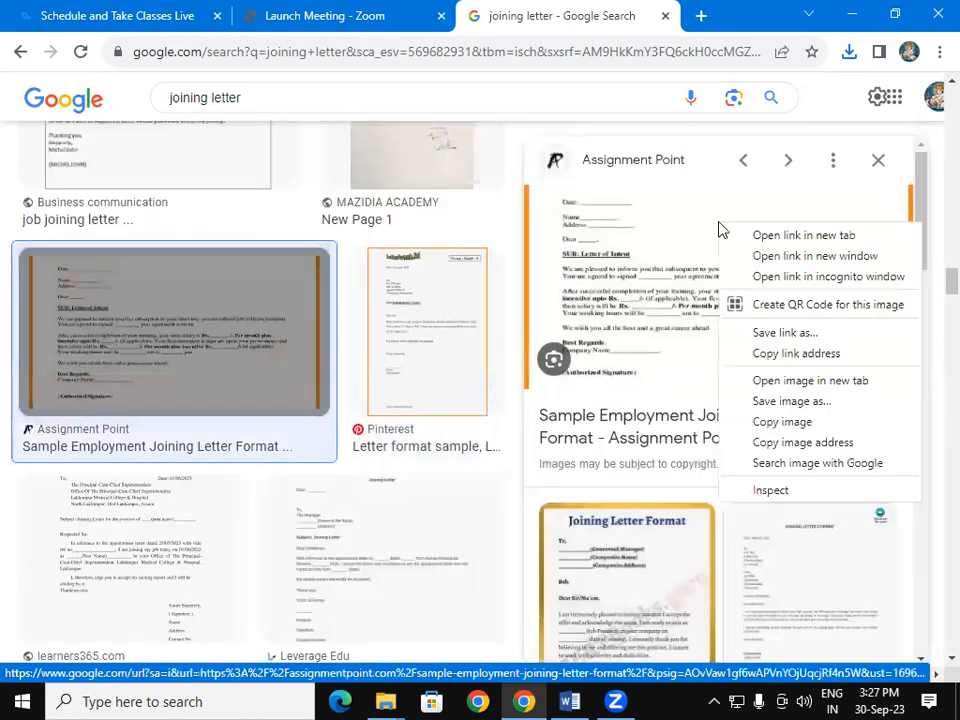
{"action": "left_click", "coordinate": [776, 400]}
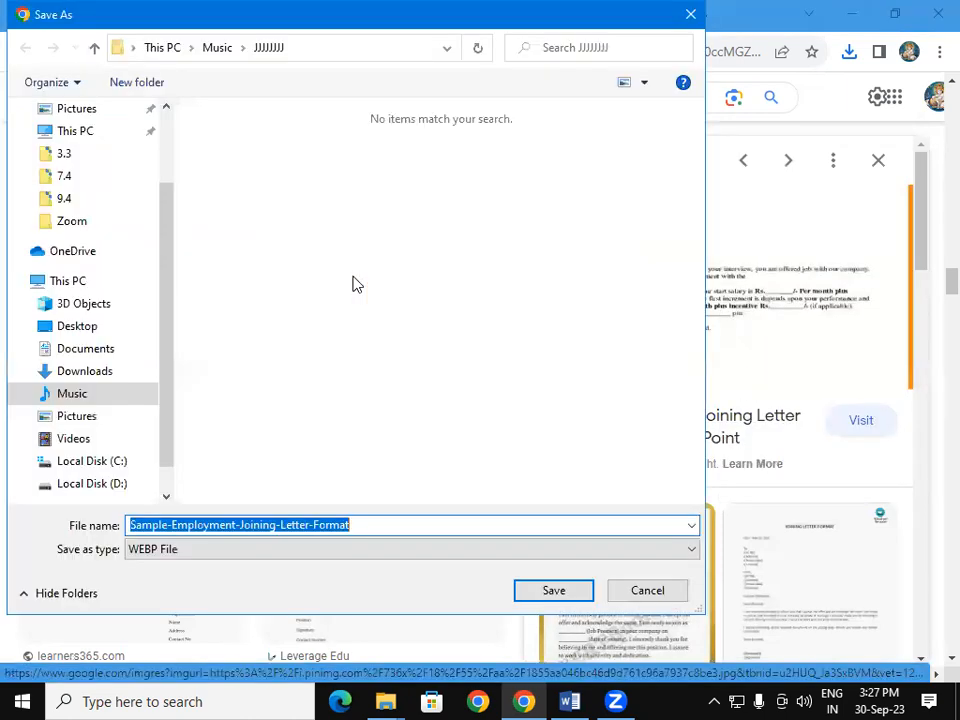
{"action": "key", "text": "Return"}
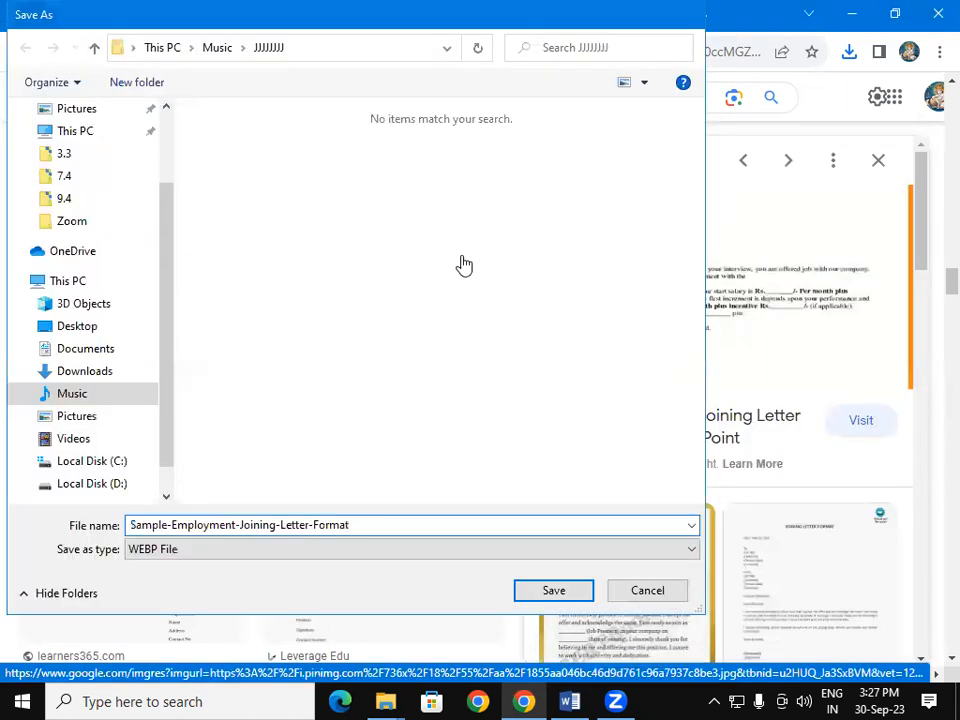
Search Google Images for "joining letter jpeg".
{"action": "left_click", "coordinate": [292, 104]}
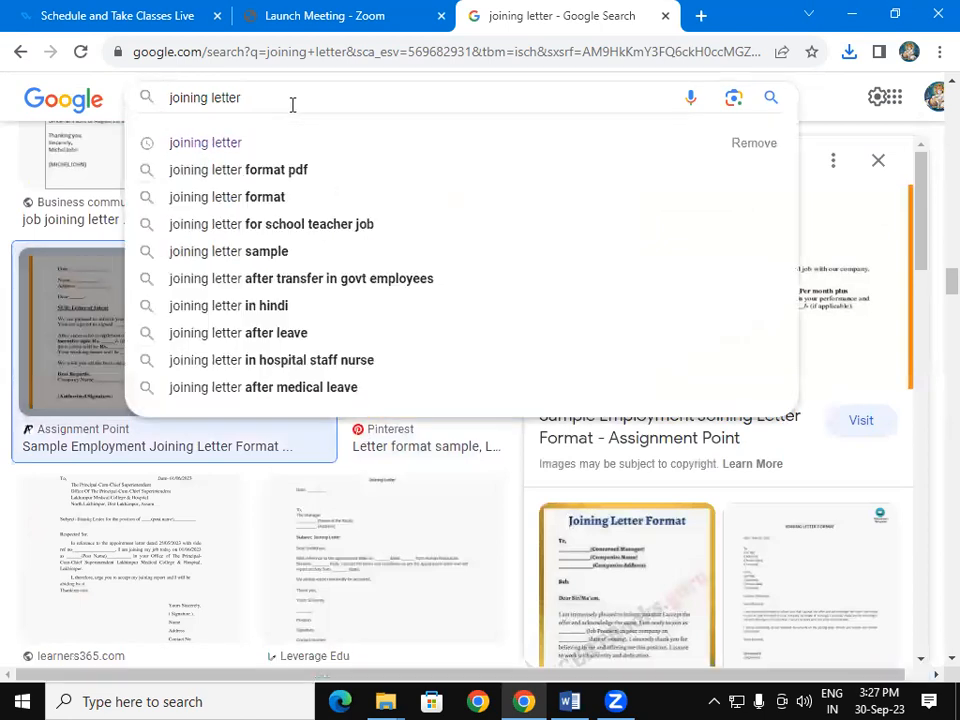
{"action": "type", "text": "jpe"}
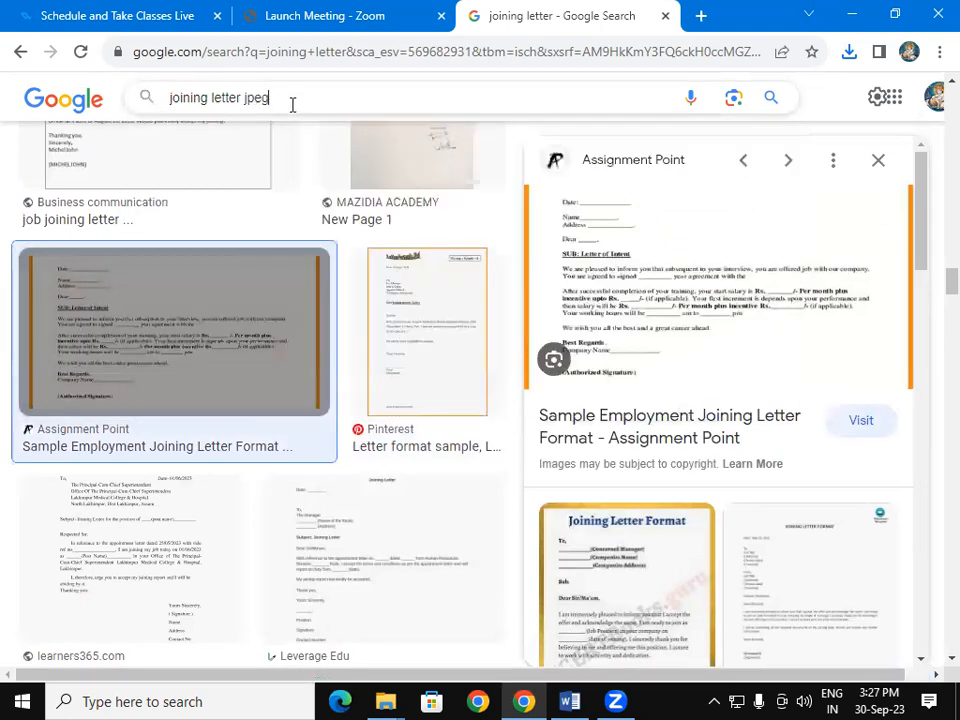
{"action": "type", "text": "g"}
{"action": "key", "text": "Return"}
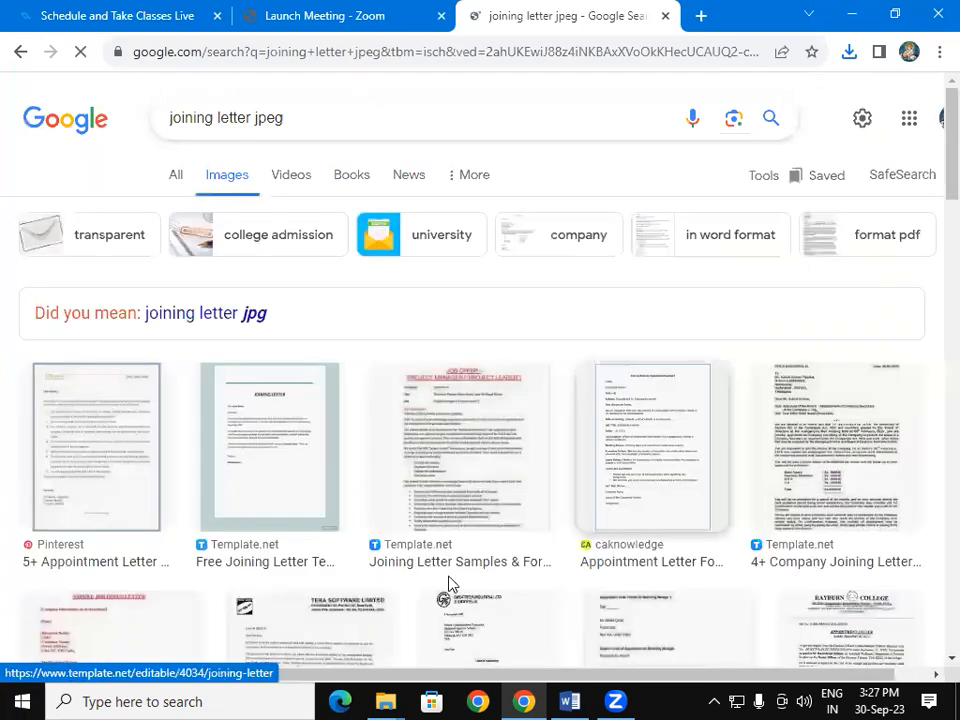
Save eLitmus Adda's offer letter picture from the results as the JPEG image gggggggggggggggggg in the JJJJJJJJ folder.
{"action": "scroll", "coordinate": [934, 231], "scroll_direction": "down", "scroll_amount": 5}
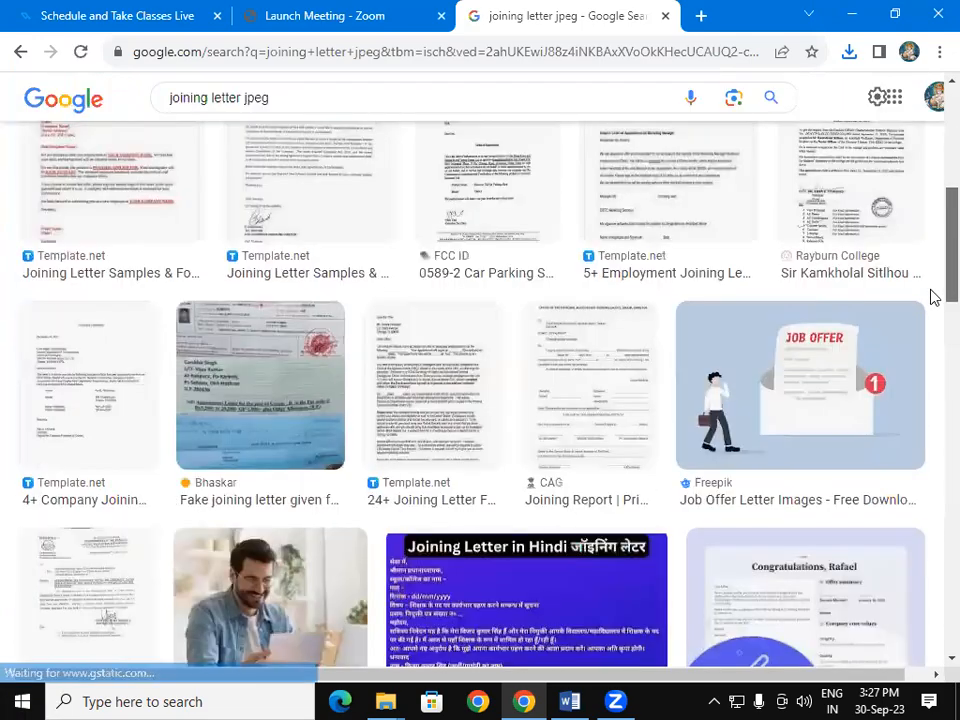
{"action": "scroll", "coordinate": [935, 291], "scroll_direction": "down", "scroll_amount": 5}
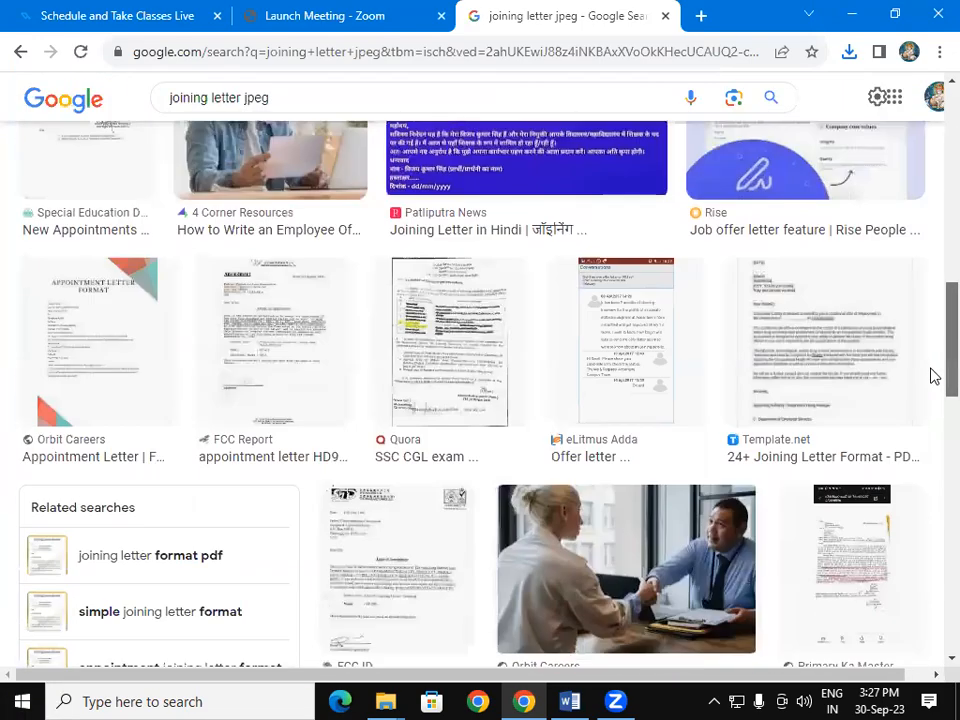
{"action": "left_click", "coordinate": [593, 349]}
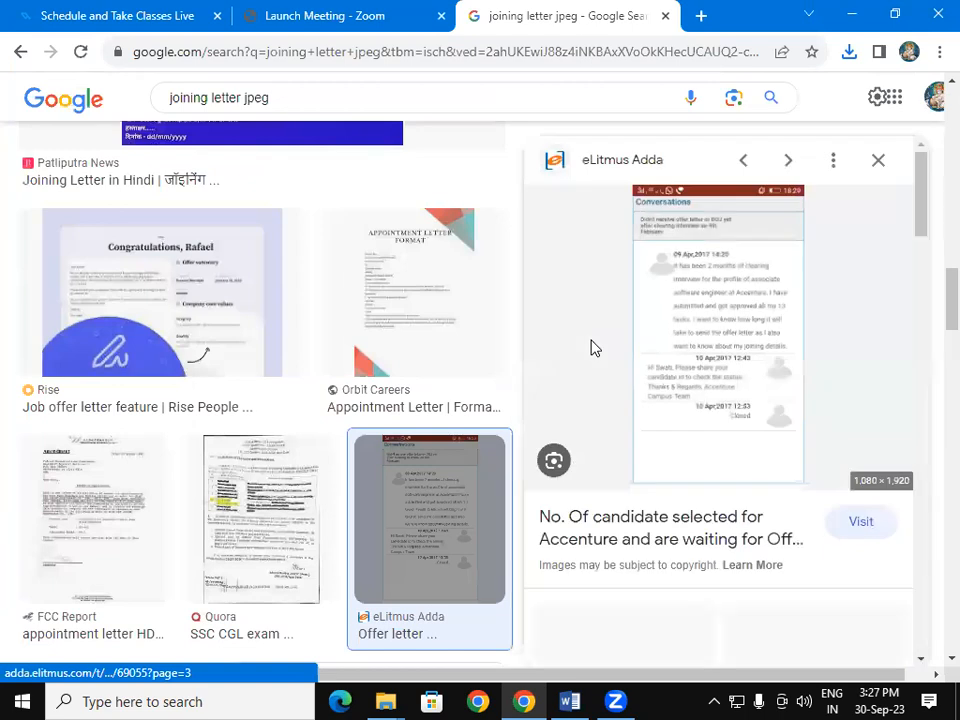
{"action": "right_click", "coordinate": [676, 262]}
{"action": "left_click", "coordinate": [750, 439]}
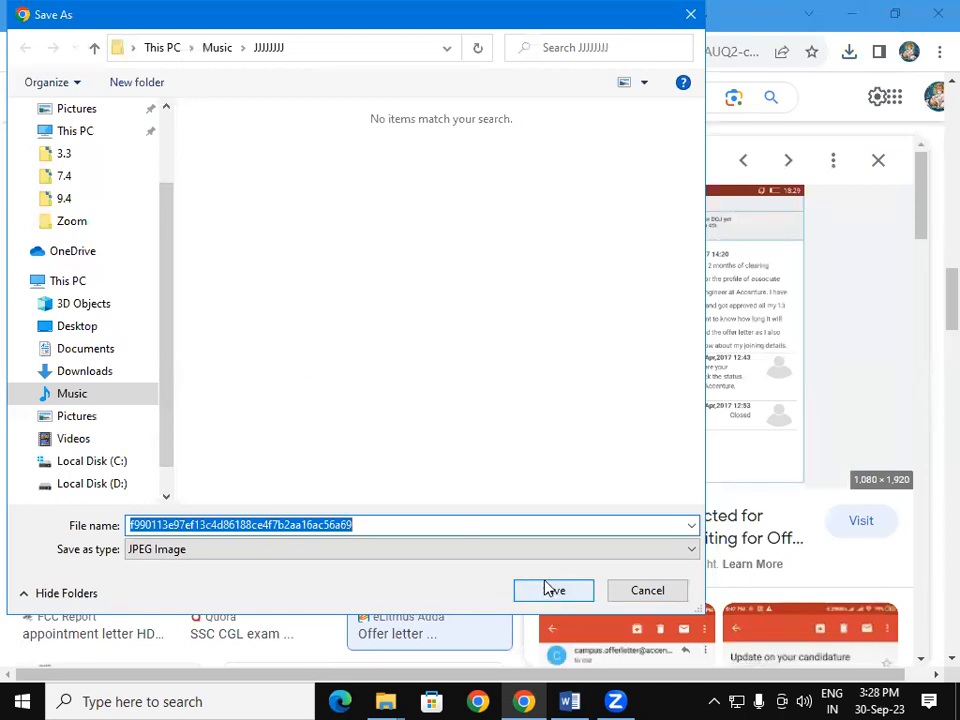
{"action": "type", "text": "gggggggggggggggggg"}
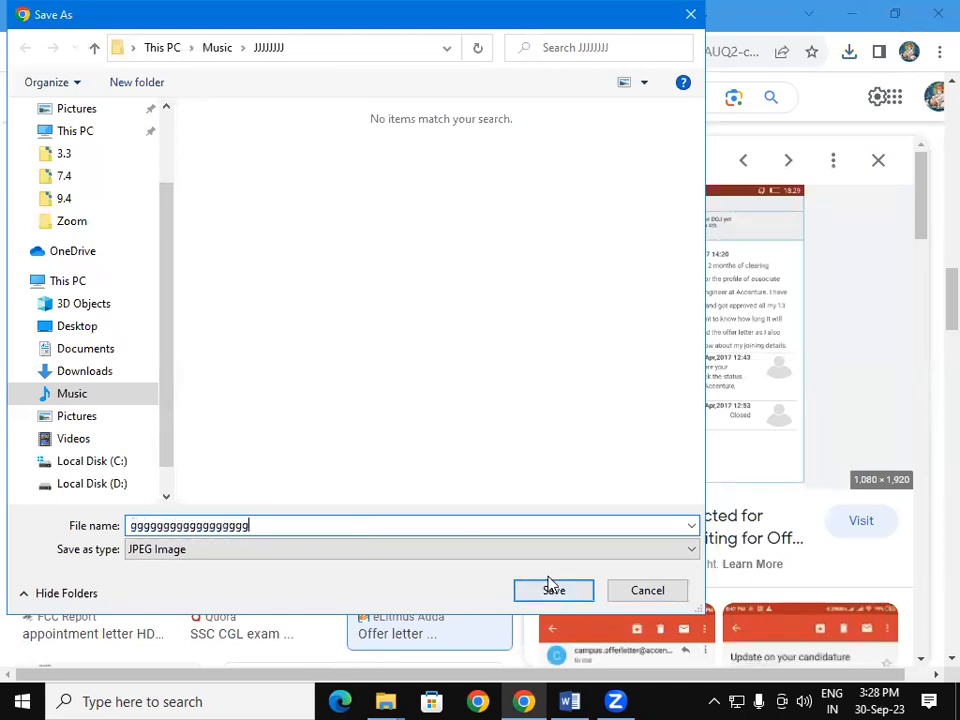
{"action": "left_click", "coordinate": [556, 594]}
Switch to Word and look through the Music and Desktop folders for the saved letter picture to insert.
{"action": "left_click", "coordinate": [568, 700]}
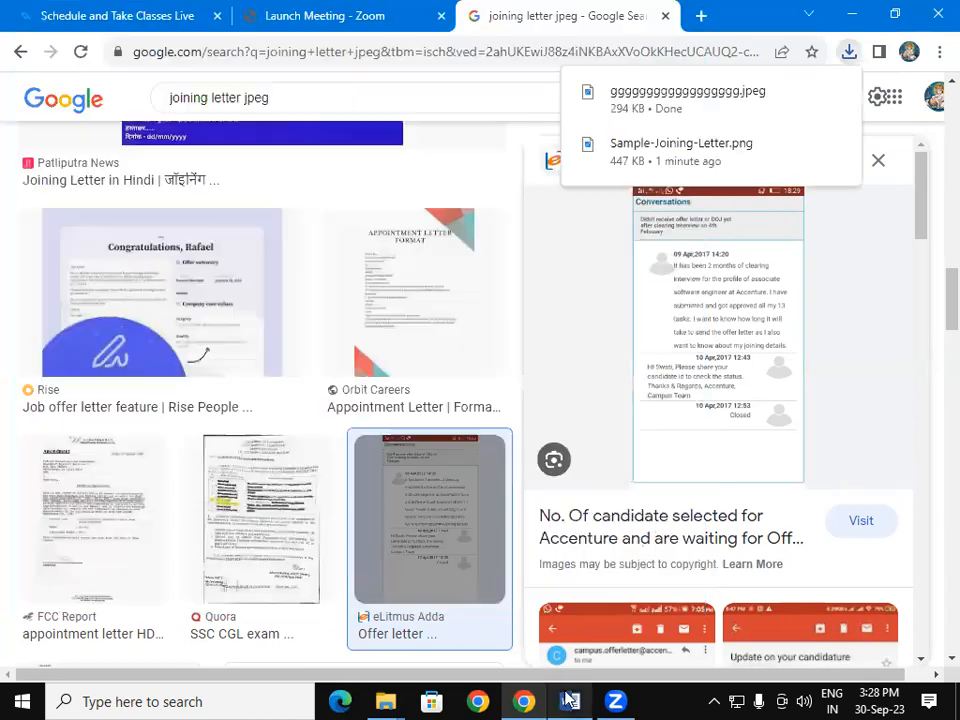
{"action": "left_click", "coordinate": [176, 94]}
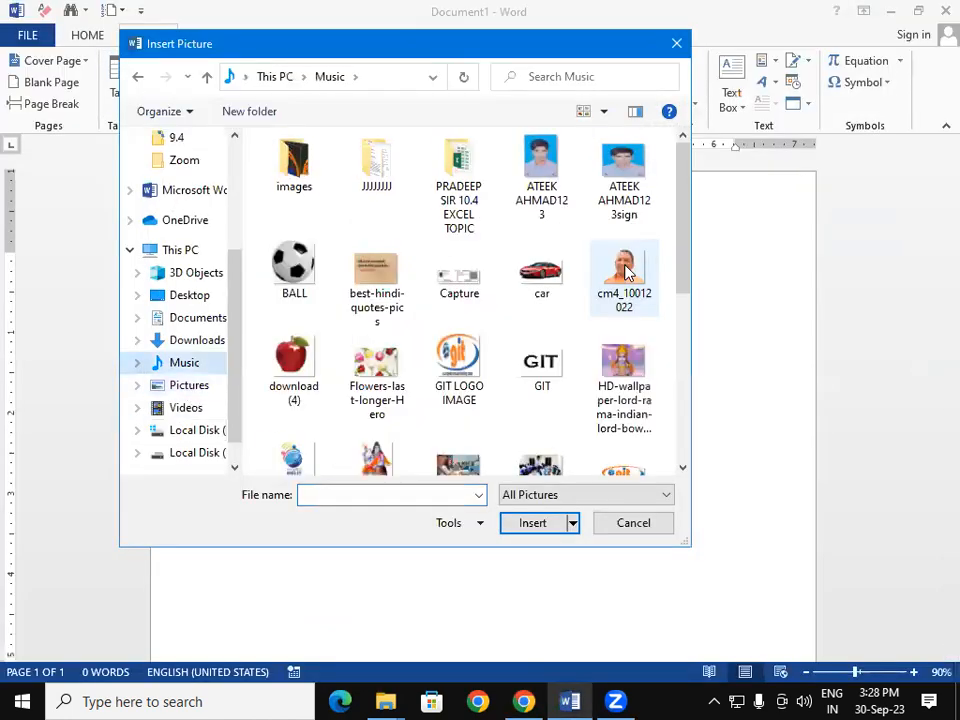
{"action": "left_click_drag", "start_coordinate": [688, 278], "coordinate": [715, 277]}
{"action": "left_click_drag", "start_coordinate": [707, 224], "coordinate": [694, 350]}
{"action": "left_click_drag", "start_coordinate": [697, 396], "coordinate": [694, 411]}
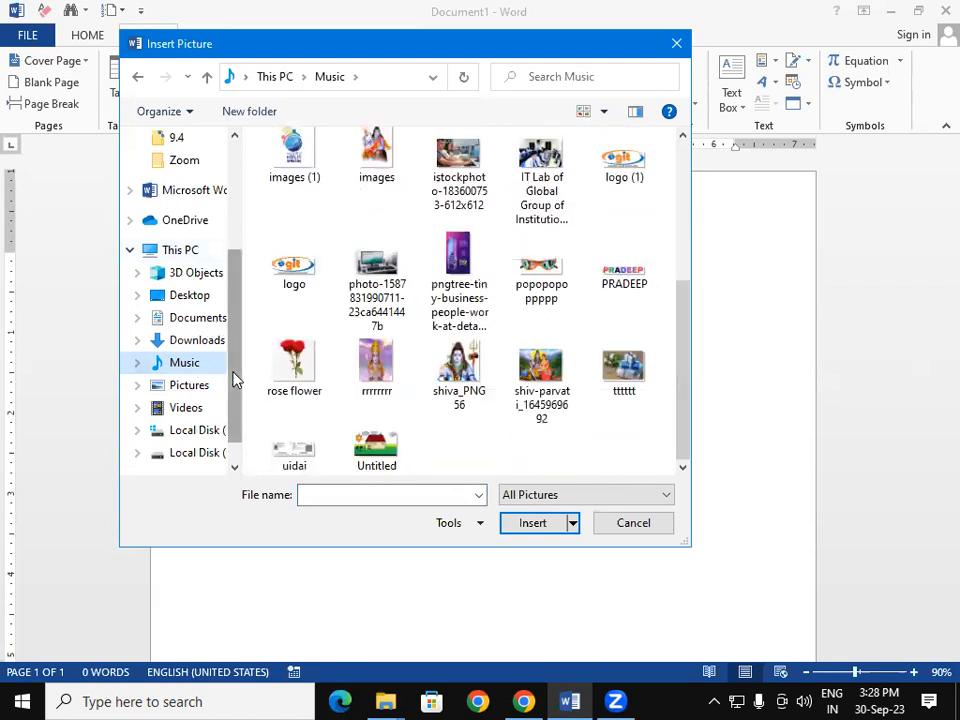
{"action": "scroll", "coordinate": [236, 188], "scroll_direction": "up", "scroll_amount": 3}
{"action": "left_click", "coordinate": [189, 175]}
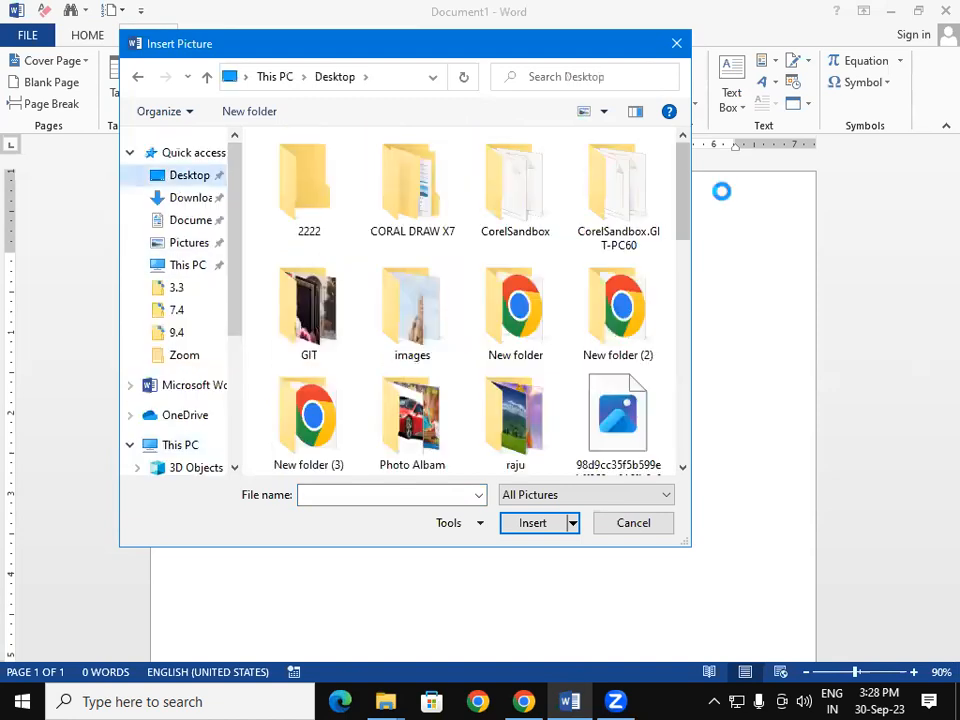
{"action": "left_click_drag", "start_coordinate": [681, 206], "coordinate": [681, 227]}
{"action": "scroll", "coordinate": [690, 355], "scroll_direction": "down", "scroll_amount": 5}
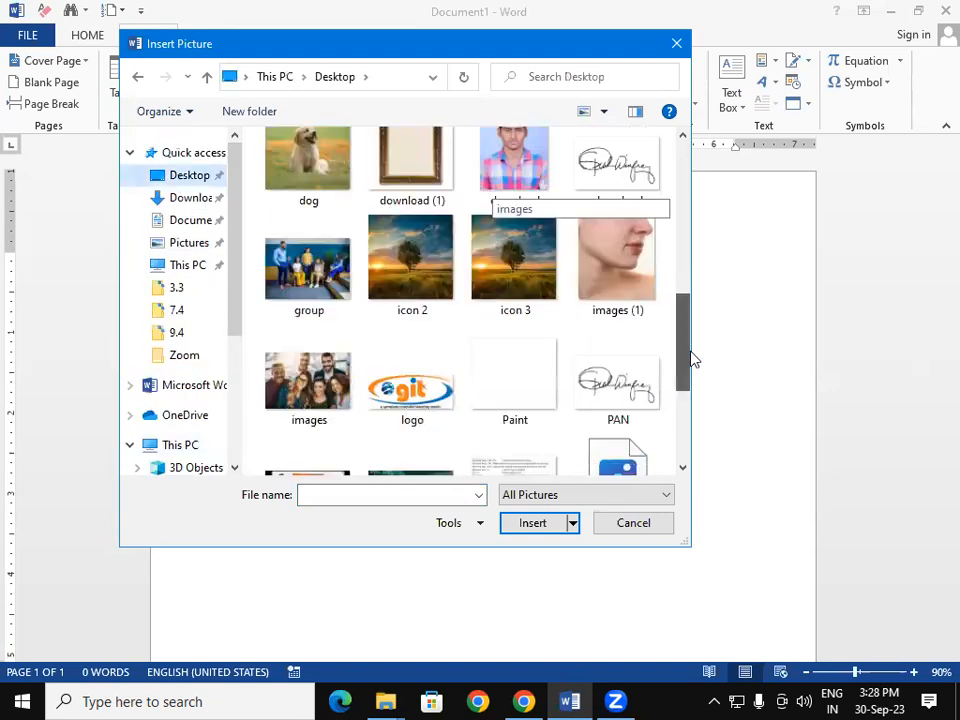
{"action": "scroll", "coordinate": [688, 360], "scroll_direction": "up", "scroll_amount": 2}
{"action": "scroll", "coordinate": [681, 385], "scroll_direction": "down", "scroll_amount": 5}
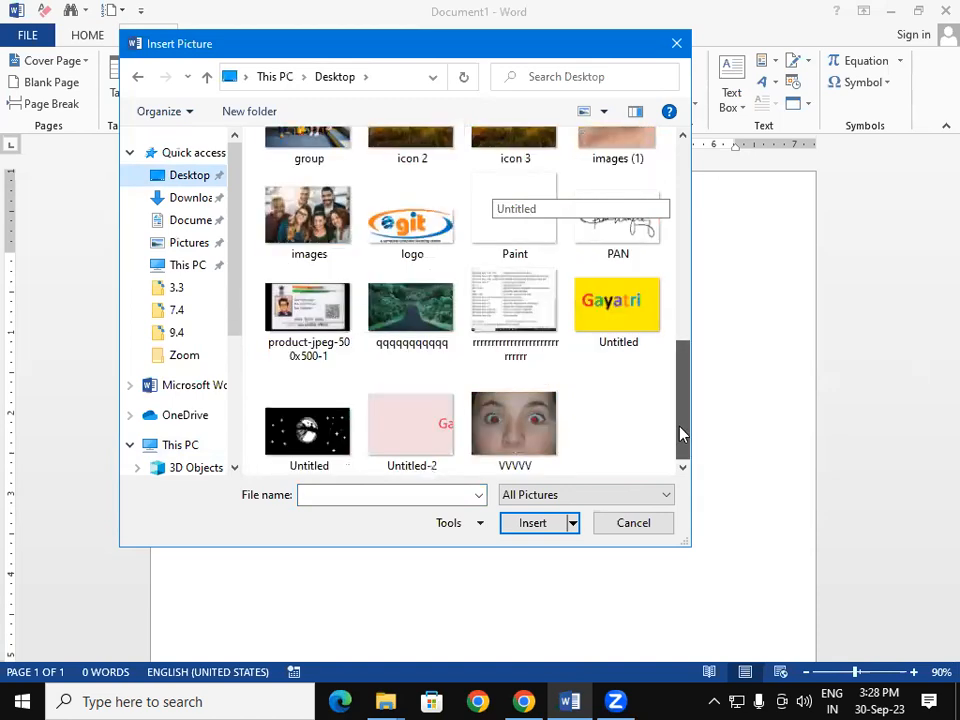
{"action": "left_click", "coordinate": [675, 43]}
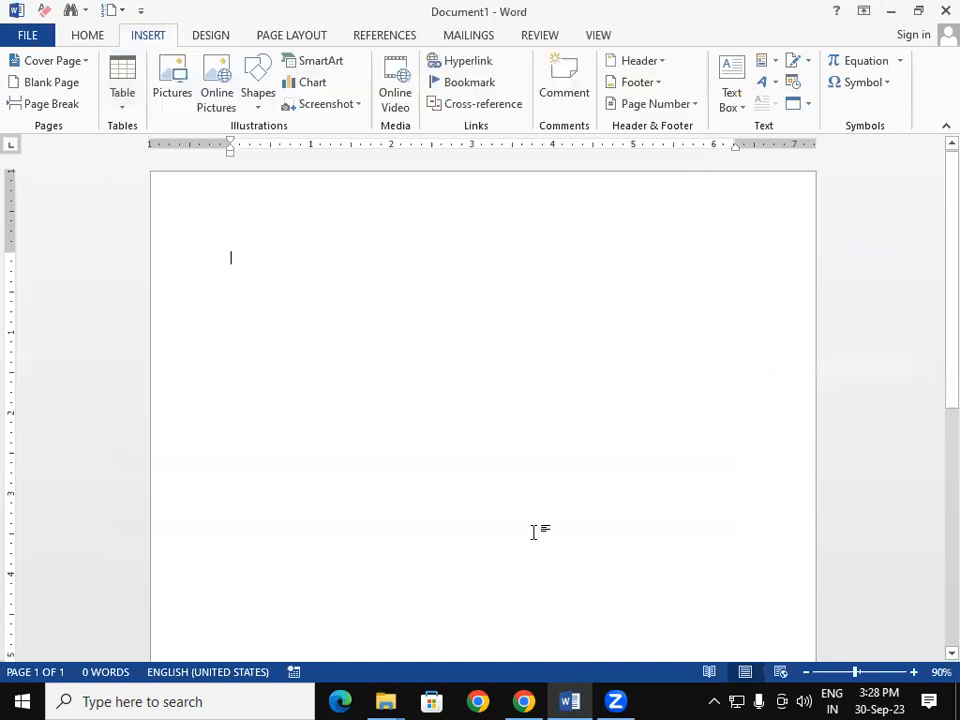
Return to Chrome and save the eLitmus Adda picture to the Desktop as the JPEG image ooooooooooooooo.
{"action": "left_click", "coordinate": [526, 701]}
{"action": "right_click", "coordinate": [694, 281]}
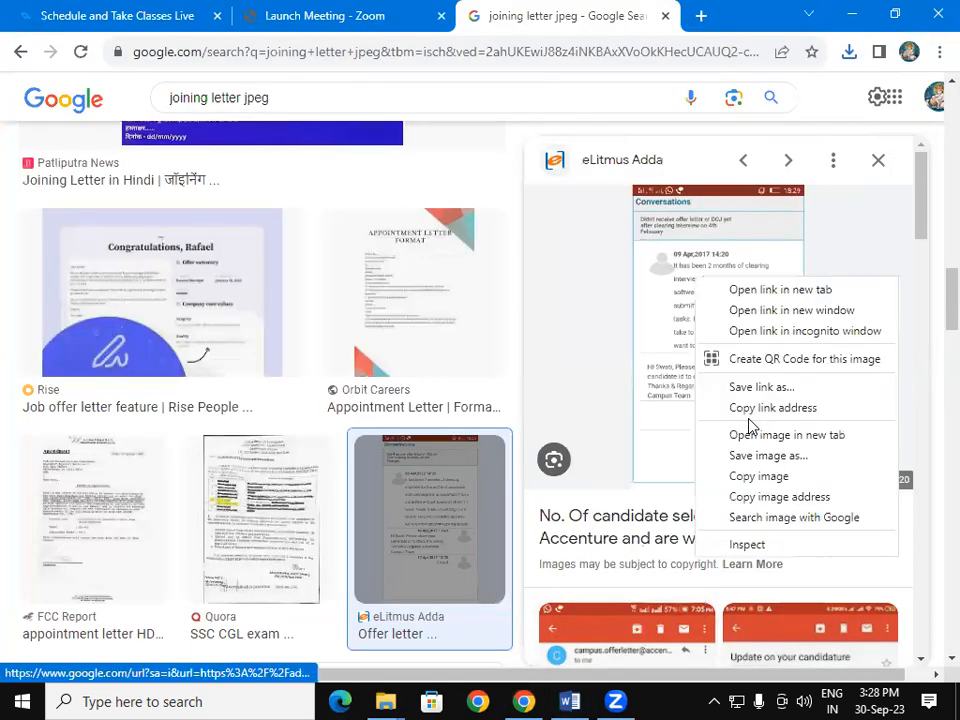
{"action": "left_click", "coordinate": [760, 456]}
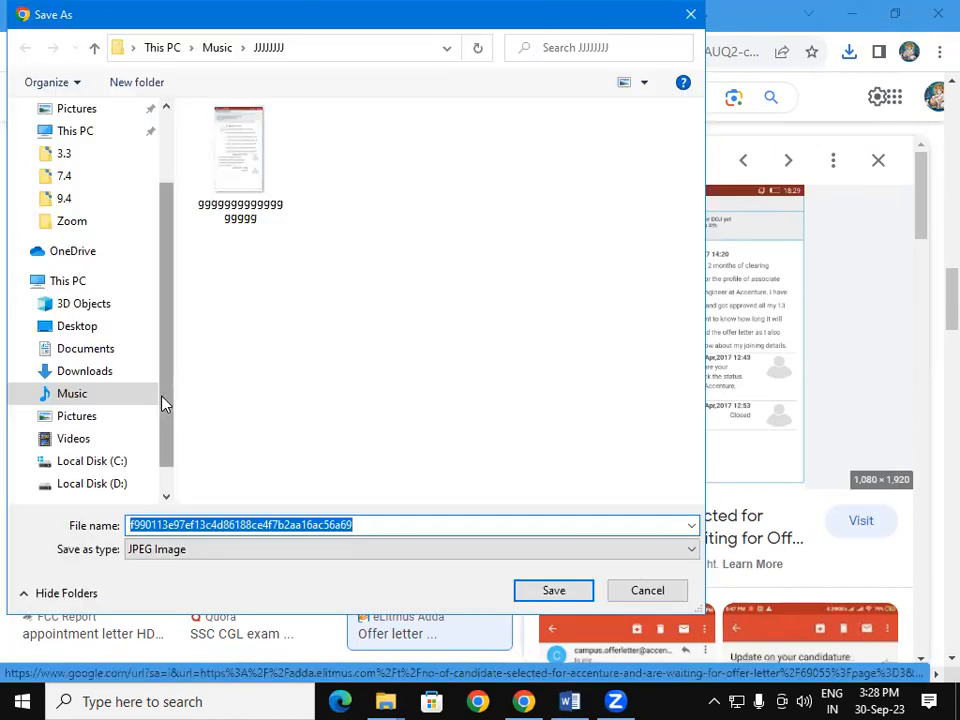
{"action": "scroll", "coordinate": [165, 208], "scroll_direction": "up", "scroll_amount": 2}
{"action": "left_click", "coordinate": [80, 146]}
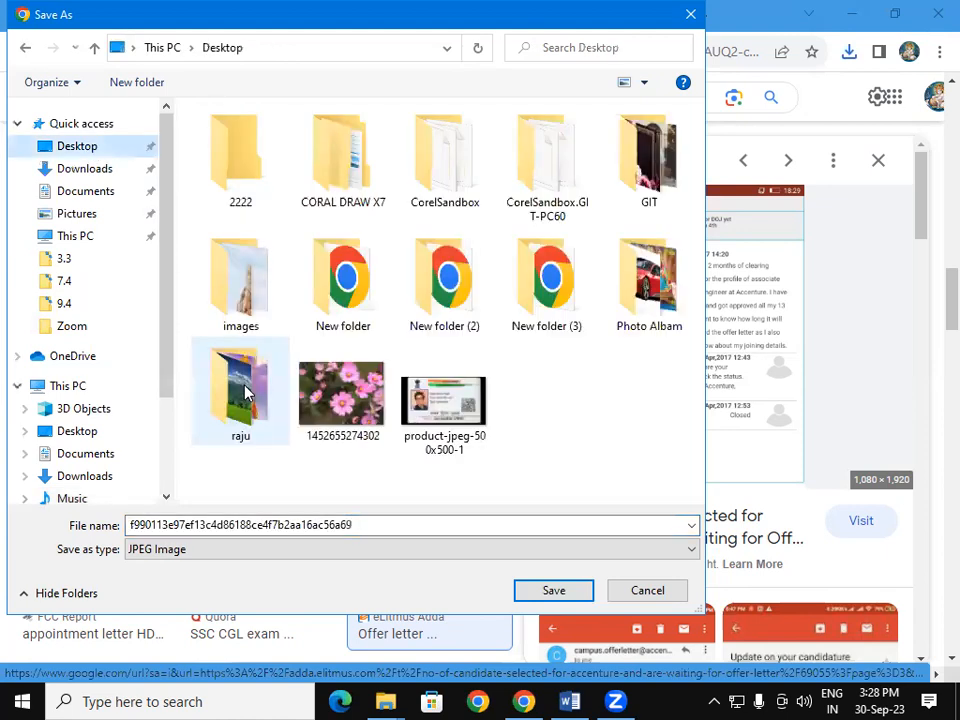
{"action": "double_click", "coordinate": [384, 527]}
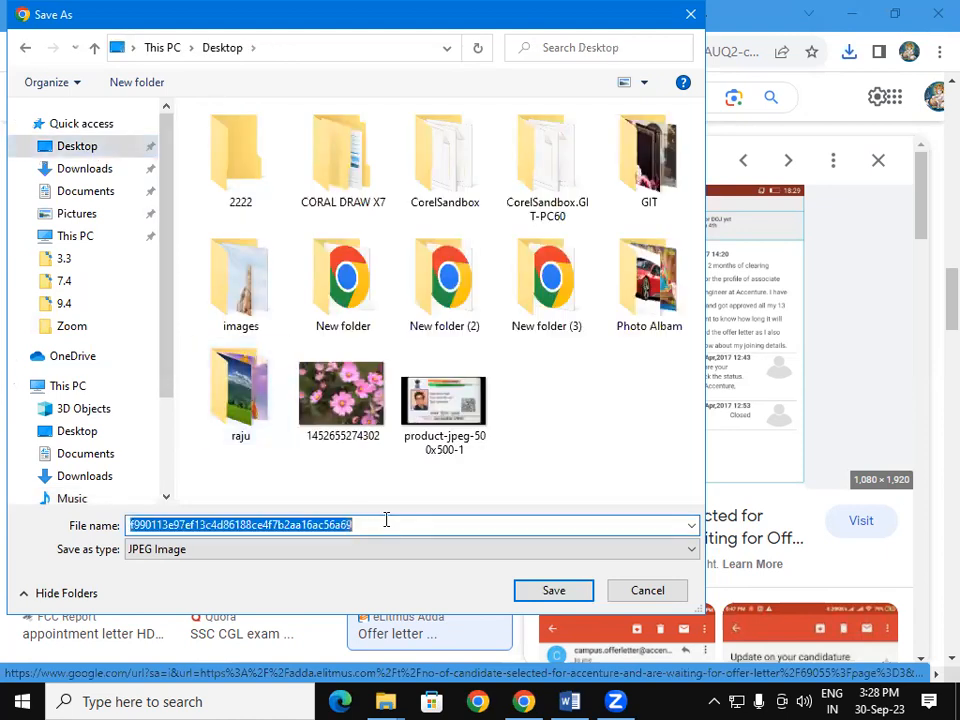
{"action": "type", "text": "ooooooooooooooo"}
{"action": "left_click", "coordinate": [577, 595]}
Switch to Word and insert the picture ooooooooooooooo from the Desktop into the blank document.
{"action": "left_click", "coordinate": [572, 698]}
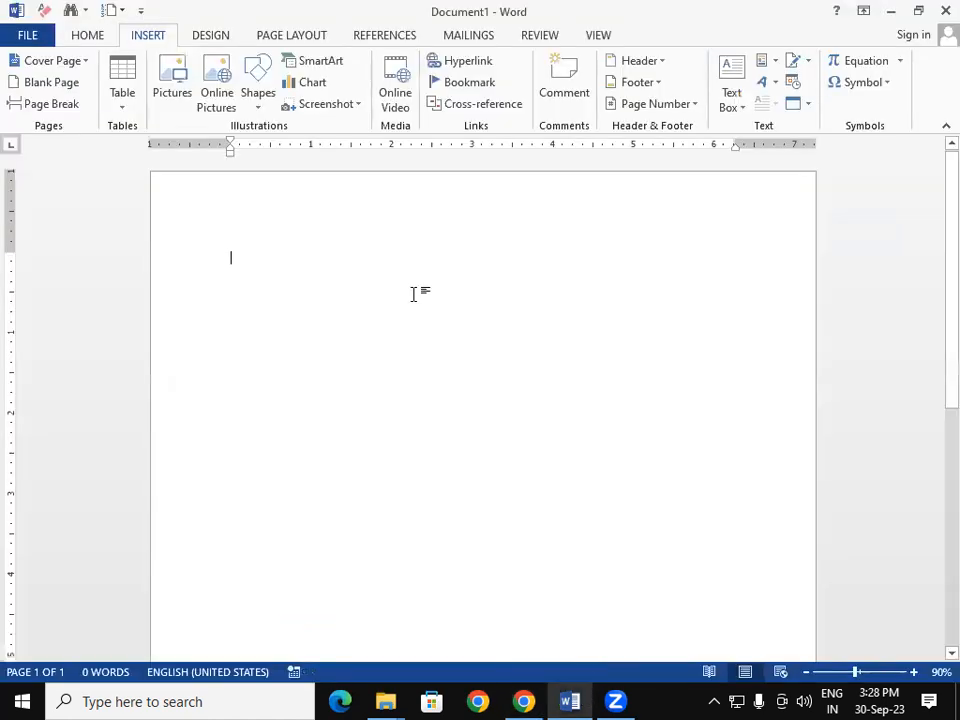
{"action": "left_click", "coordinate": [170, 80]}
{"action": "scroll", "coordinate": [238, 317], "scroll_direction": "up", "scroll_amount": 3}
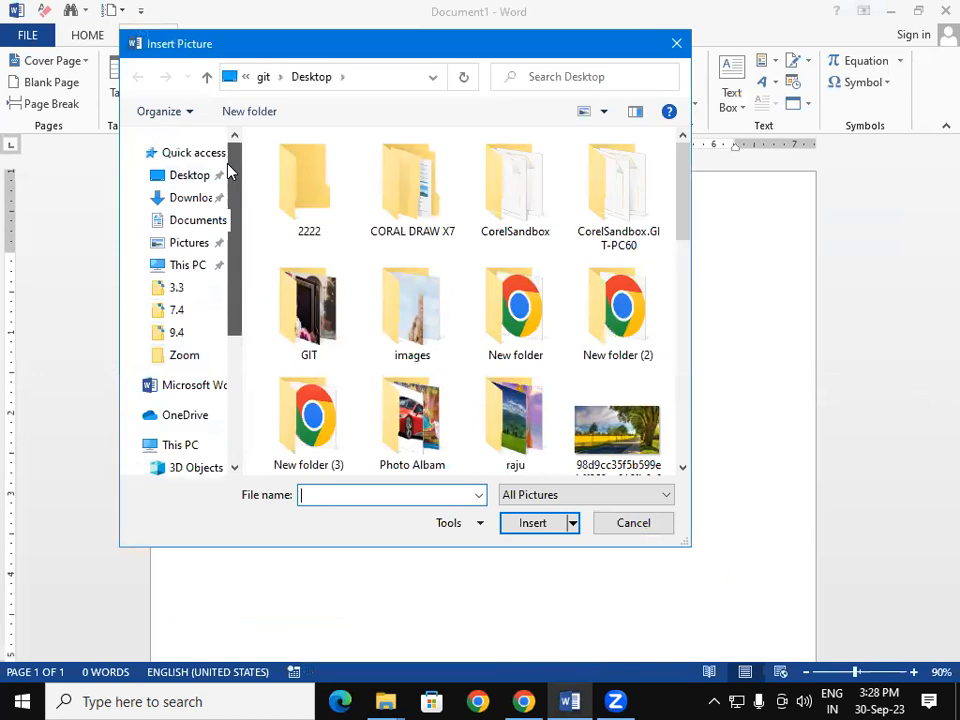
{"action": "left_click", "coordinate": [185, 176]}
{"action": "left_click_drag", "start_coordinate": [681, 219], "coordinate": [688, 369]}
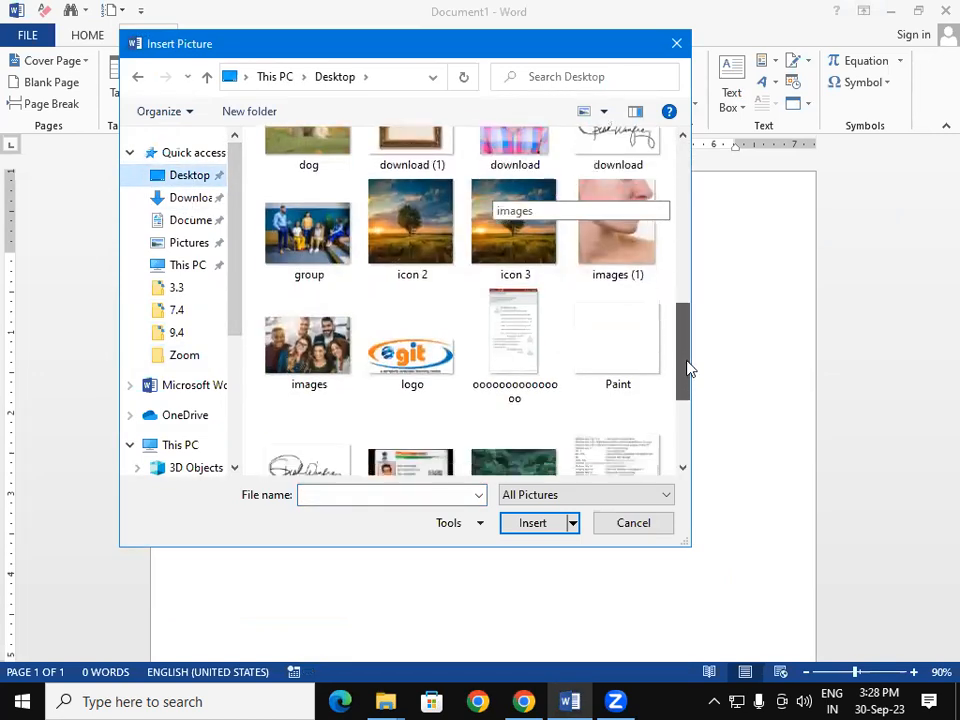
{"action": "left_click", "coordinate": [546, 347]}
{"action": "left_click", "coordinate": [534, 523]}
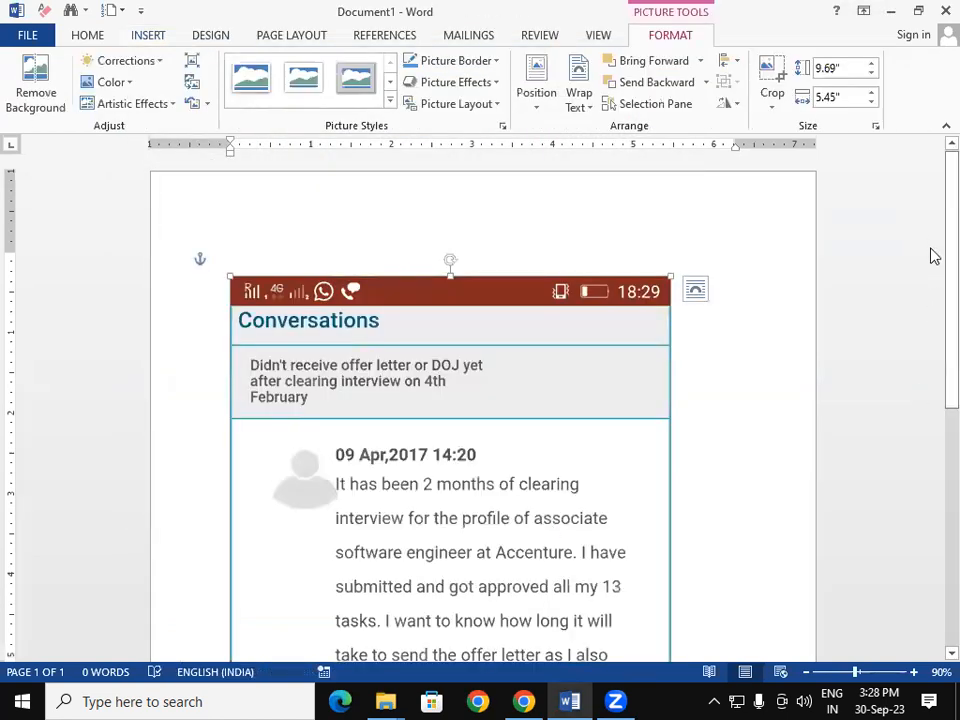
Resize the inserted picture to about 6.83" high by 6.5" wide and place it between the margins on the lower part of the page.
{"action": "scroll", "coordinate": [934, 300], "scroll_direction": "down", "scroll_amount": 6}
{"action": "scroll", "coordinate": [934, 387], "scroll_direction": "up", "scroll_amount": 5}
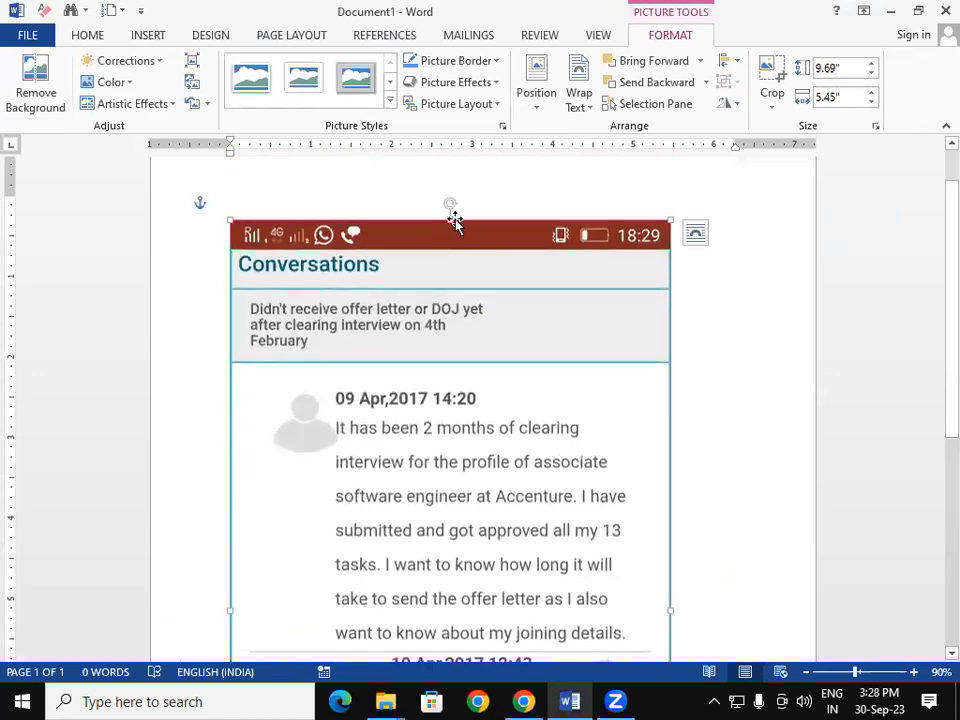
{"action": "left_click_drag", "start_coordinate": [450, 215], "coordinate": [481, 380]}
{"action": "scroll", "coordinate": [490, 385], "scroll_direction": "down", "scroll_amount": 4}
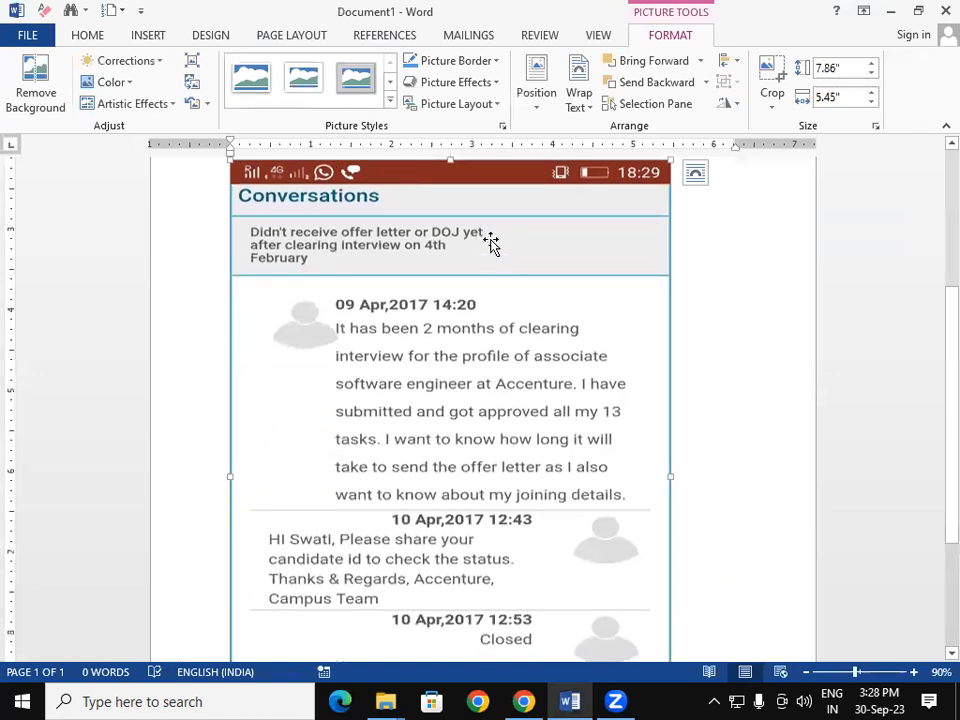
{"action": "left_click_drag", "start_coordinate": [488, 184], "coordinate": [673, 414]}
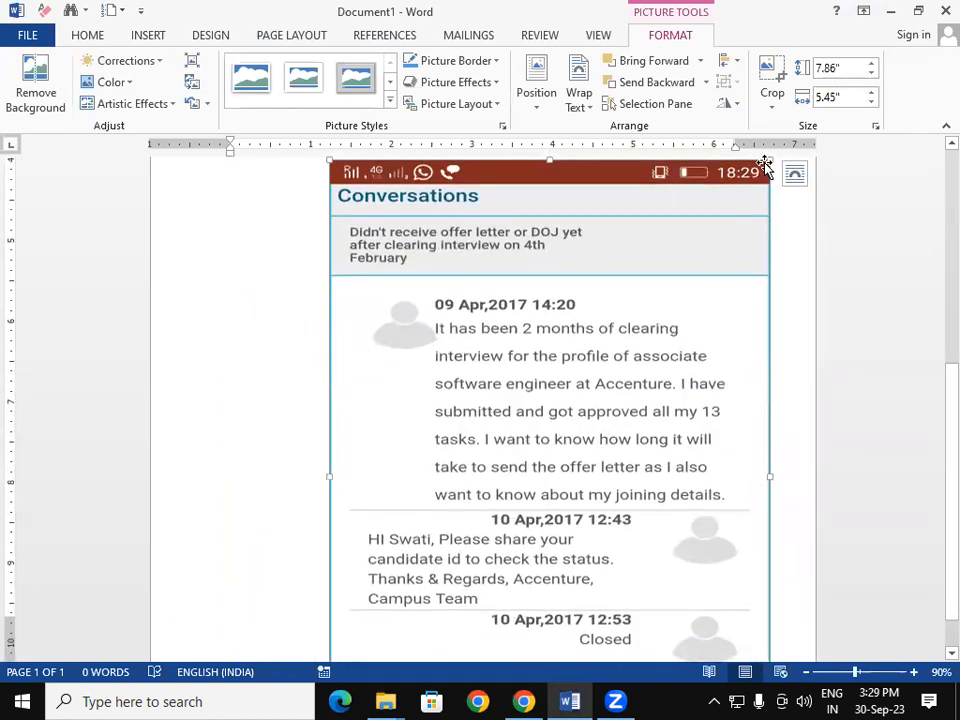
{"action": "scroll", "coordinate": [710, 222], "scroll_direction": "up", "scroll_amount": 1}
{"action": "left_click_drag", "start_coordinate": [710, 222], "coordinate": [684, 273]}
{"action": "left_click_drag", "start_coordinate": [540, 284], "coordinate": [463, 361]}
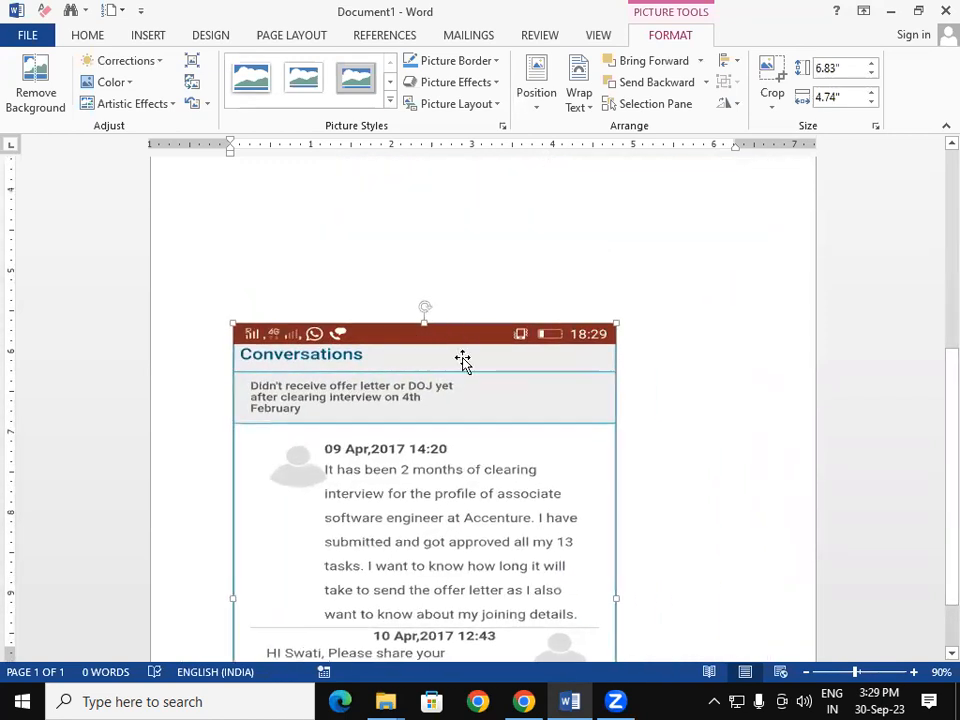
{"action": "left_click_drag", "start_coordinate": [616, 515], "coordinate": [756, 516]}
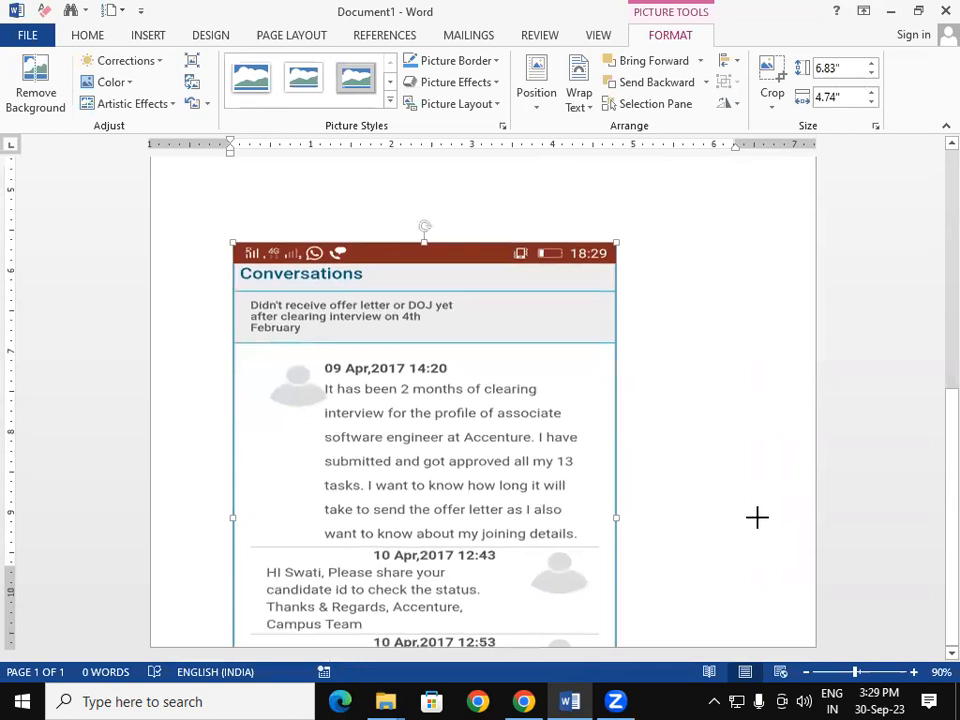
{"action": "scroll", "coordinate": [469, 176], "scroll_direction": "down", "scroll_amount": 1}
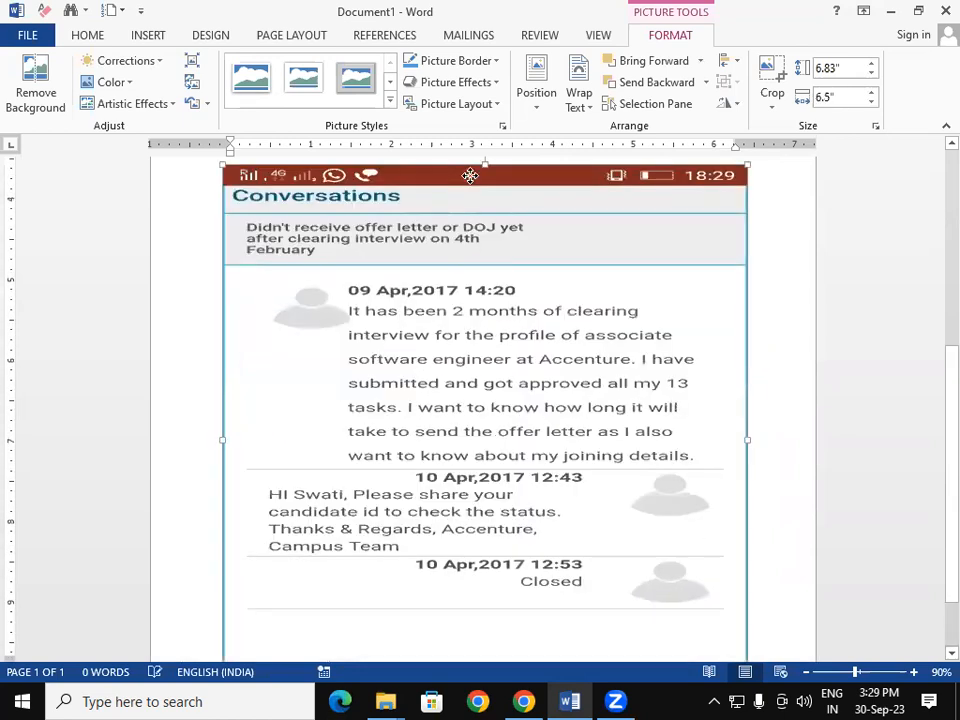
Insert the Title and First_Name merge fields on separate lines in the blank area above the picture.
{"action": "scroll", "coordinate": [930, 456], "scroll_direction": "up", "scroll_amount": 5}
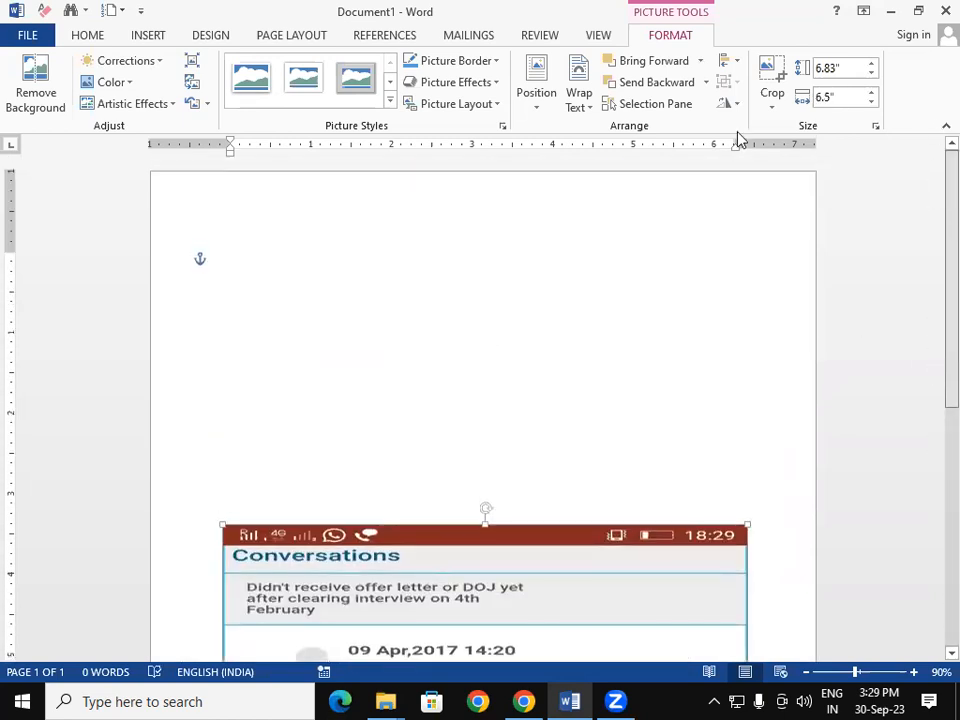
{"action": "left_click", "coordinate": [288, 243]}
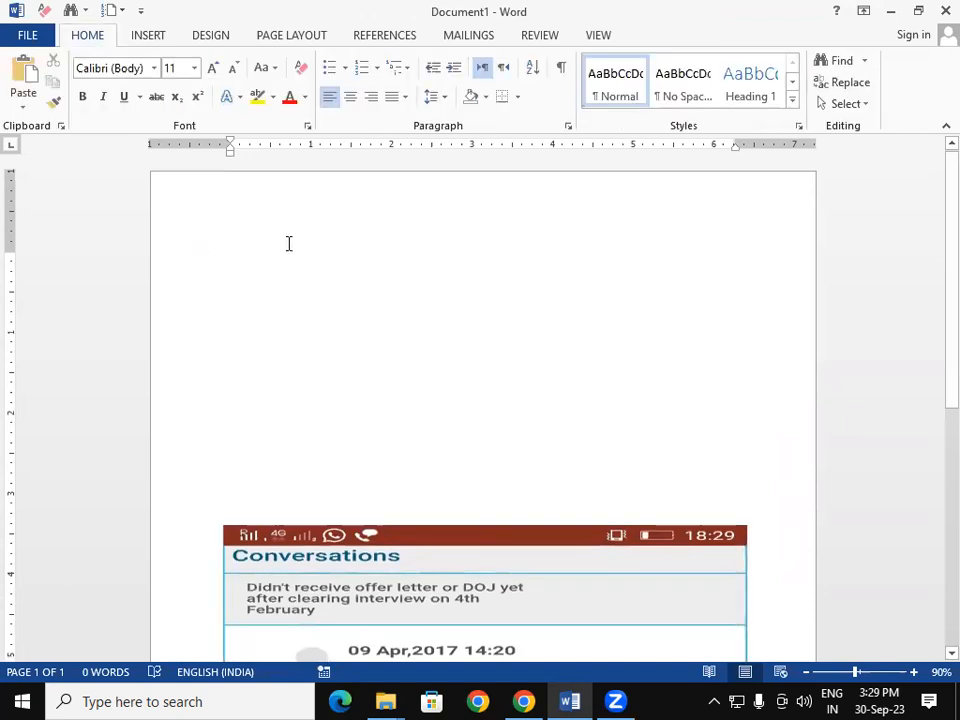
{"action": "left_click", "coordinate": [450, 43]}
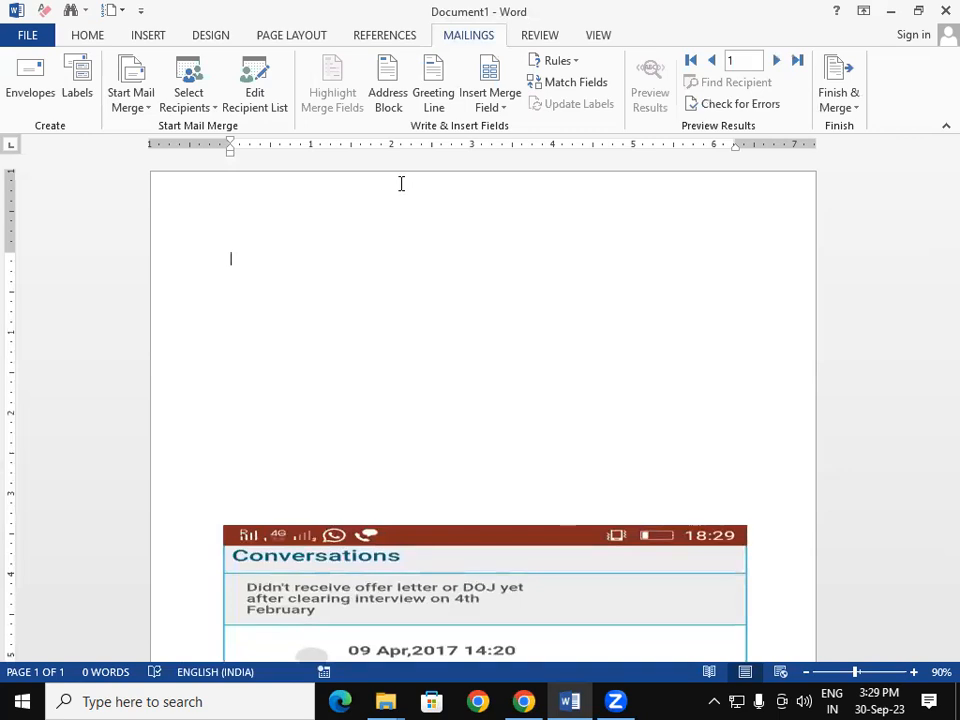
{"action": "left_click", "coordinate": [483, 108]}
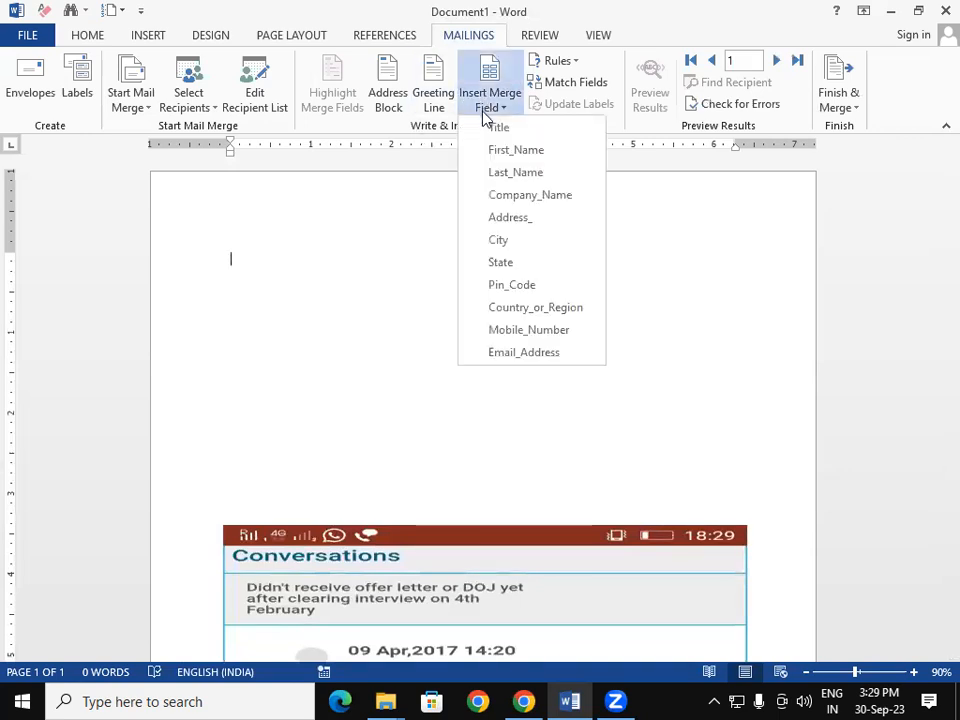
{"action": "left_click", "coordinate": [486, 130]}
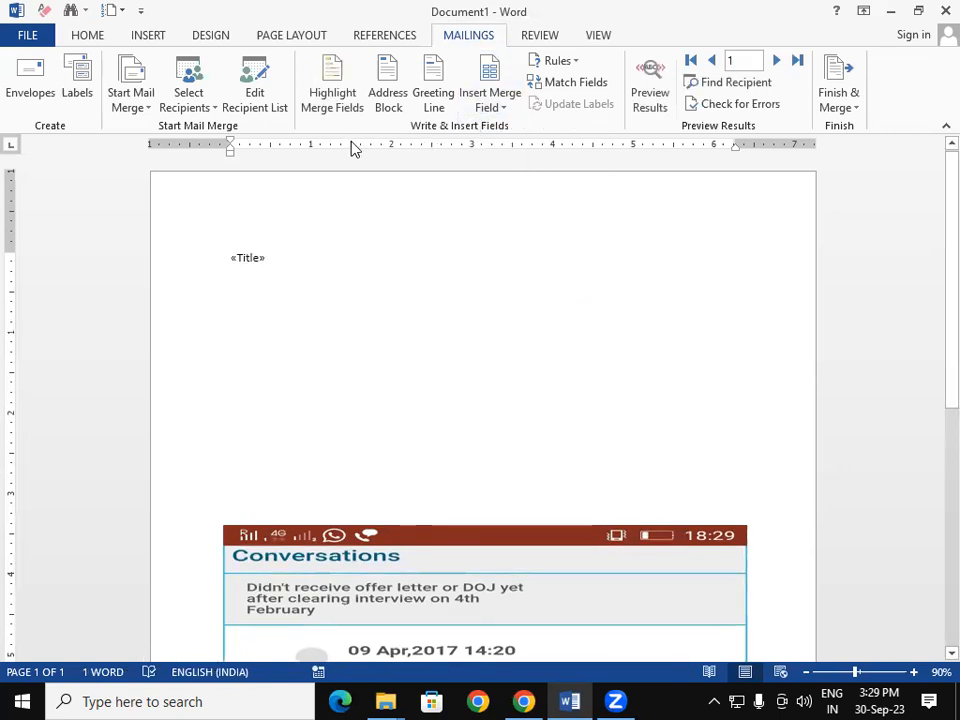
{"action": "key", "text": "Return"}
{"action": "left_click", "coordinate": [490, 100]}
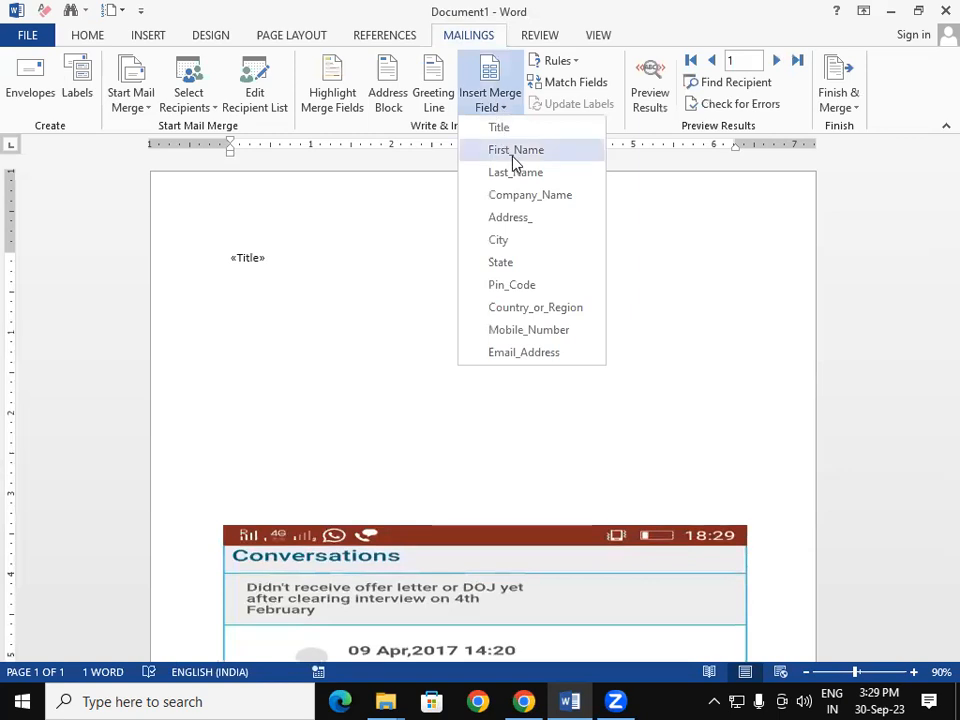
{"action": "left_click", "coordinate": [512, 157]}
{"action": "key", "text": "Return"}
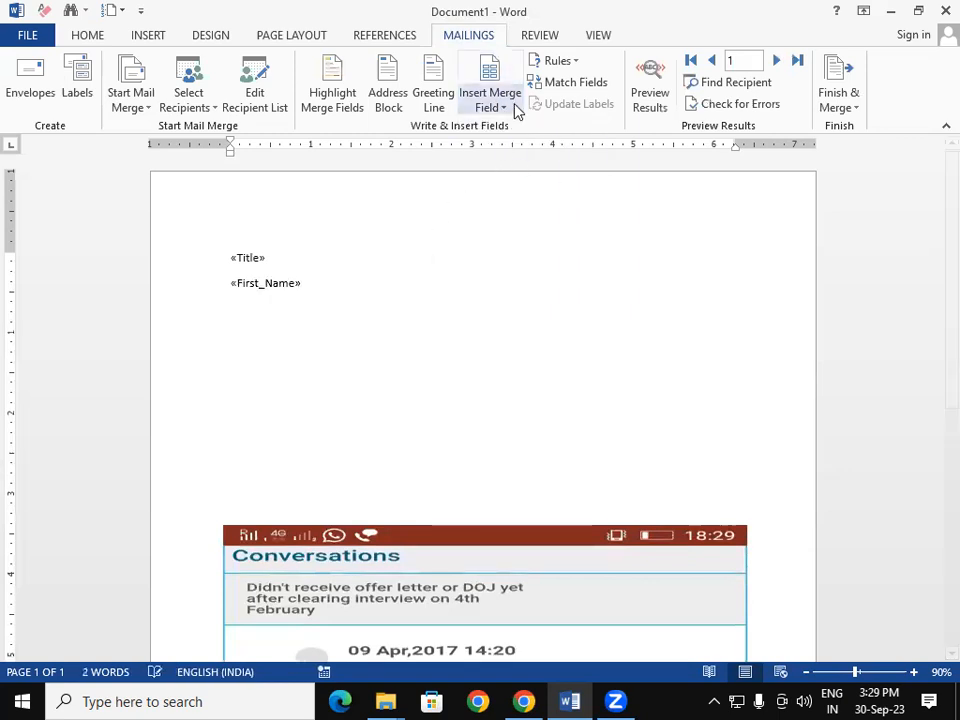
Add the Company_Name, Address_ and City merge fields on separate lines below First_Name.
{"action": "left_click", "coordinate": [516, 110]}
{"action": "left_click", "coordinate": [531, 196]}
{"action": "key", "text": "Return"}
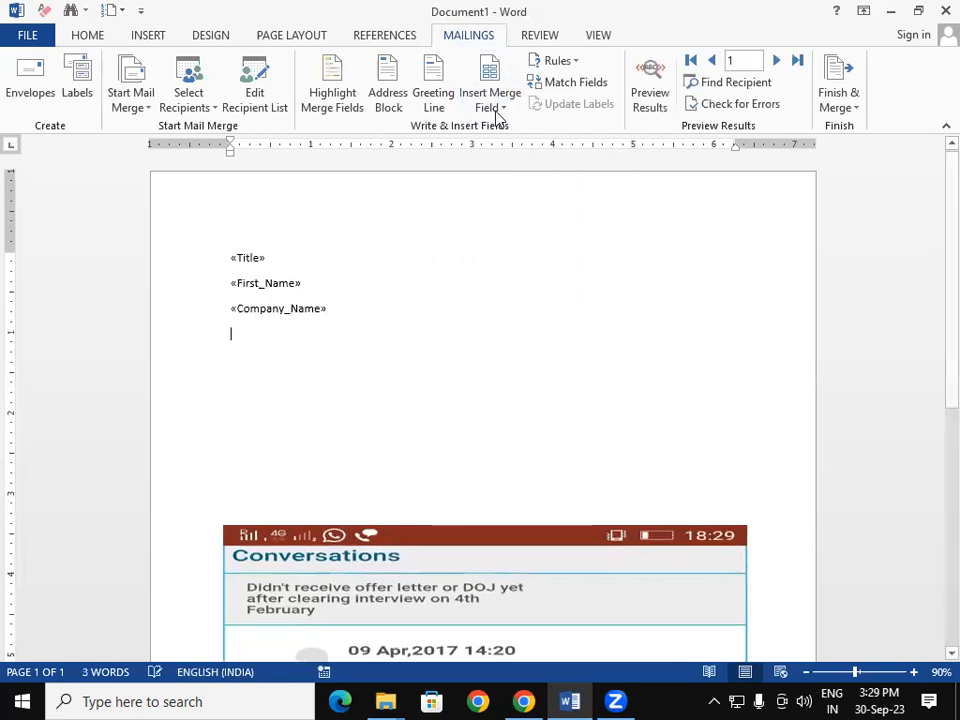
{"action": "left_click", "coordinate": [497, 110]}
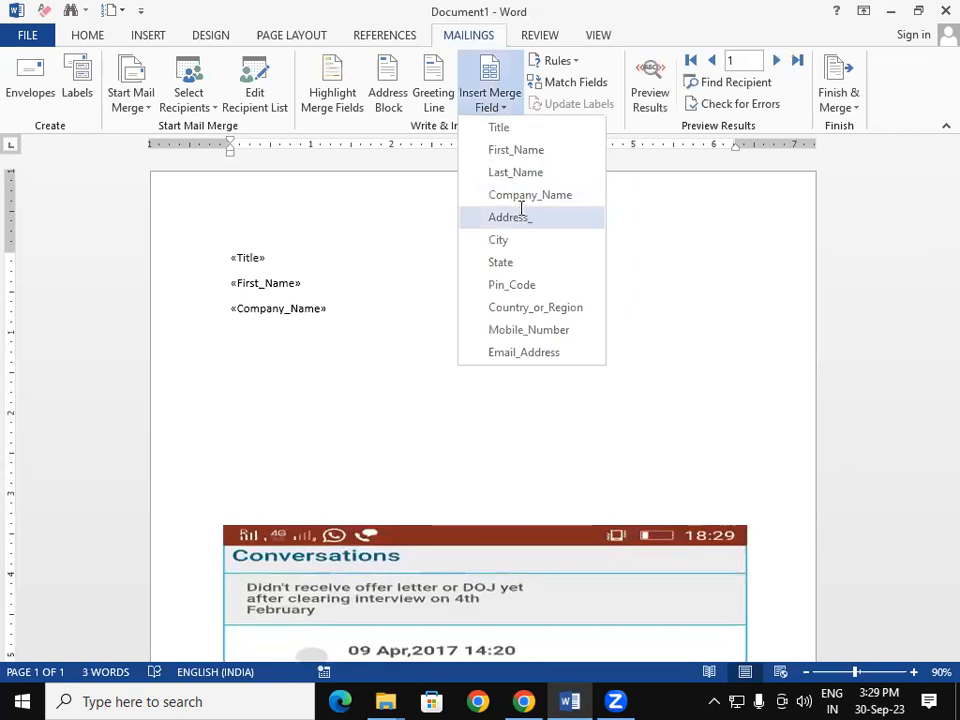
{"action": "left_click", "coordinate": [521, 209]}
{"action": "key", "text": "Return"}
{"action": "left_click", "coordinate": [504, 112]}
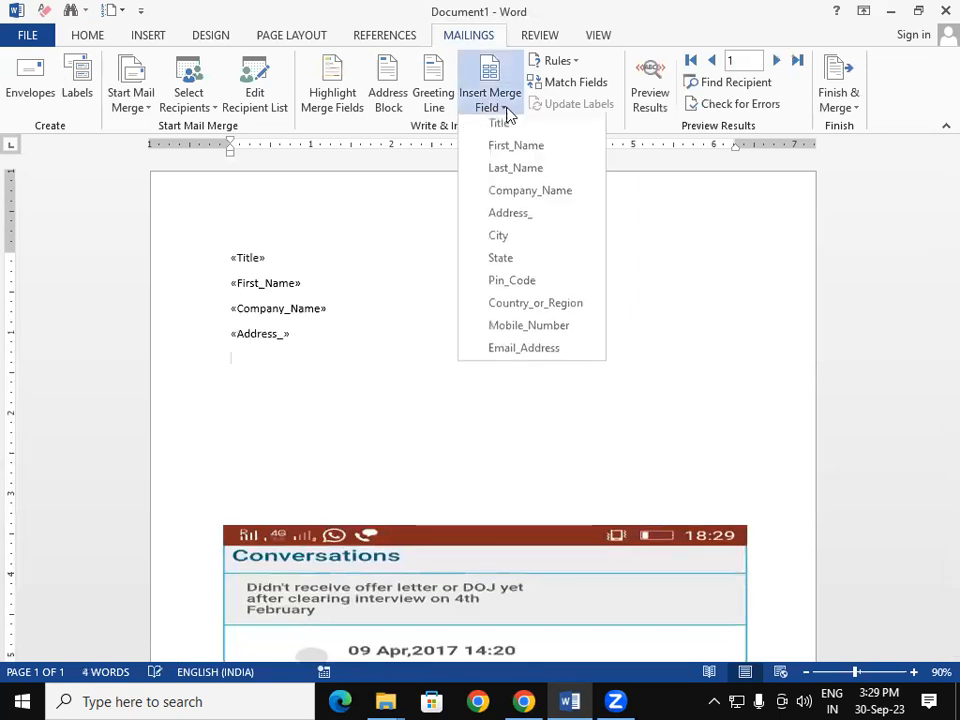
{"action": "left_click", "coordinate": [500, 240]}
{"action": "key", "text": "Return"}
Add the State, Pin_Code and Country_or_Region merge fields on separate lines below City.
{"action": "left_click", "coordinate": [486, 105]}
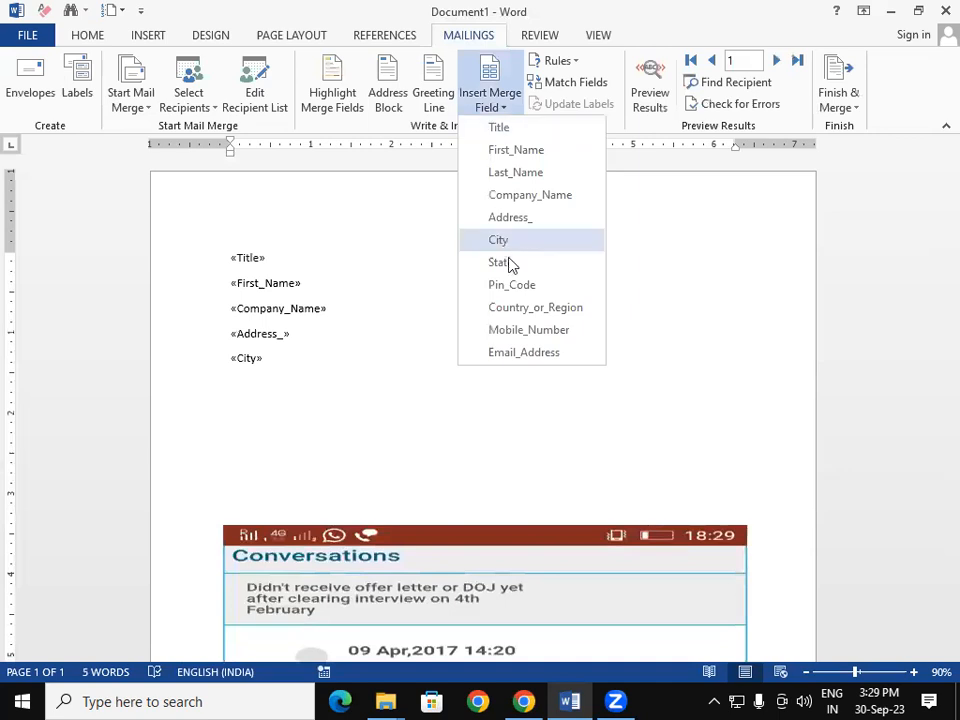
{"action": "left_click", "coordinate": [500, 262]}
{"action": "key", "text": "Return"}
{"action": "left_click", "coordinate": [492, 105]}
{"action": "left_click", "coordinate": [535, 285]}
{"action": "key", "text": "Return"}
{"action": "left_click", "coordinate": [504, 108]}
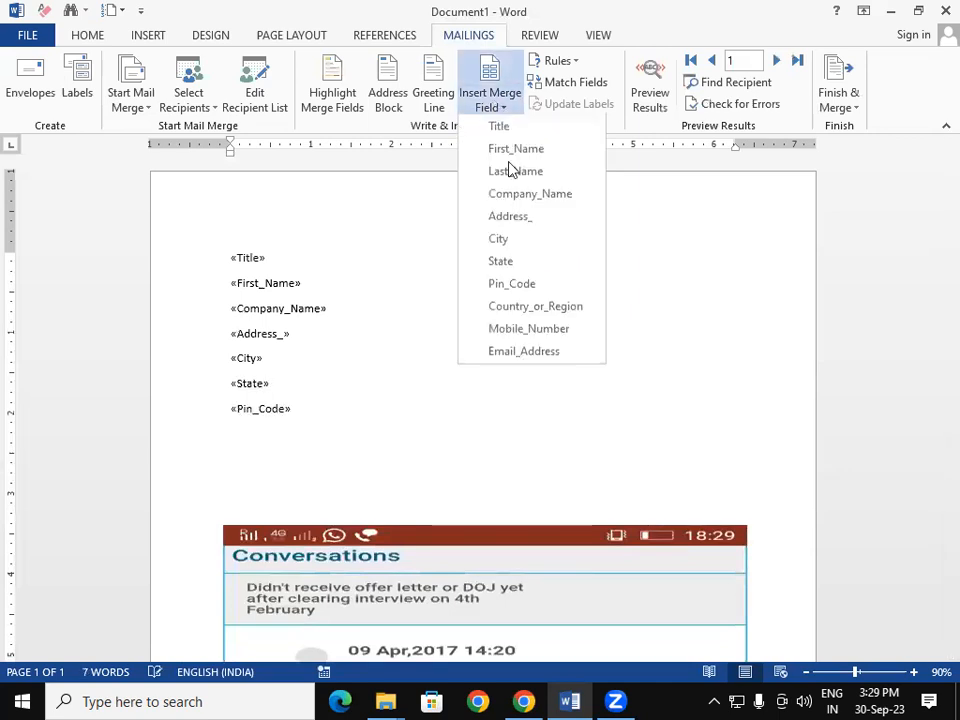
{"action": "left_click", "coordinate": [535, 308]}
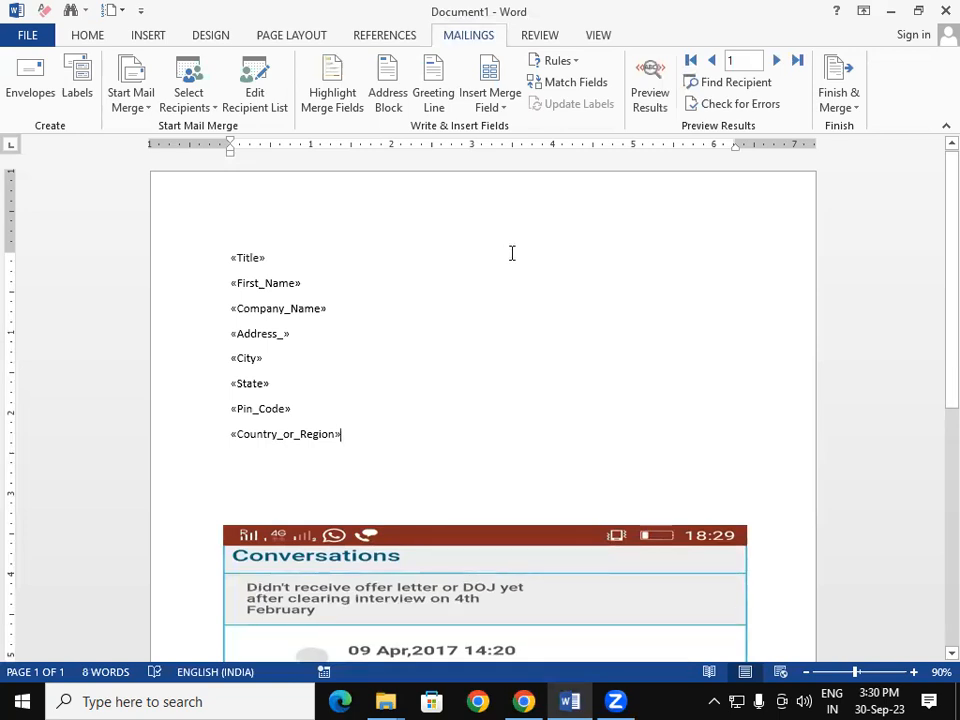
{"action": "key", "text": "Return"}
Add the Mobile_Number and Email_Address merge fields on separate lines below Country_or_Region.
{"action": "left_click", "coordinate": [499, 107]}
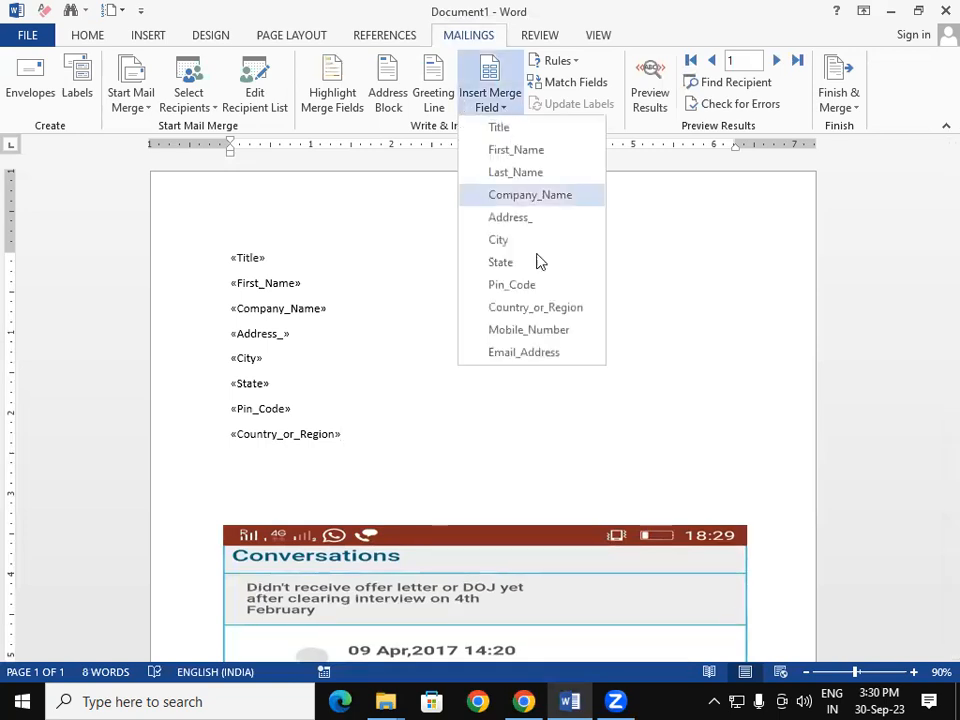
{"action": "left_click", "coordinate": [545, 340]}
{"action": "key", "text": "Return"}
{"action": "left_click", "coordinate": [496, 104]}
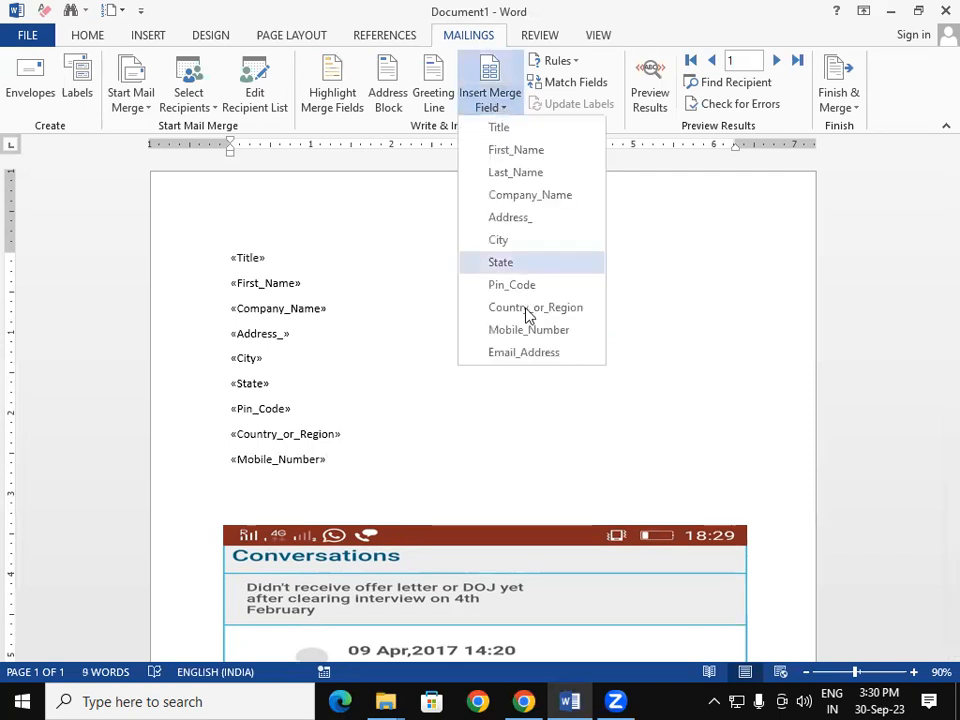
{"action": "left_click", "coordinate": [525, 354]}
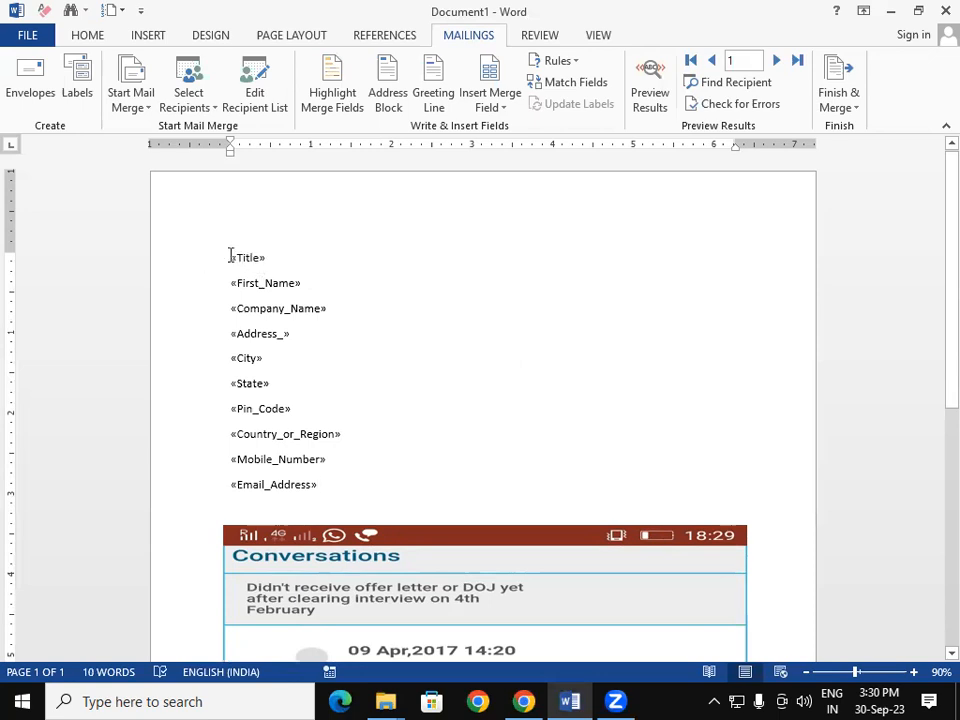
Enlarge the font of all the merge fields from Title to Email_Address by four size steps and check the page layout.
{"action": "left_click_drag", "start_coordinate": [230, 264], "coordinate": [435, 476]}
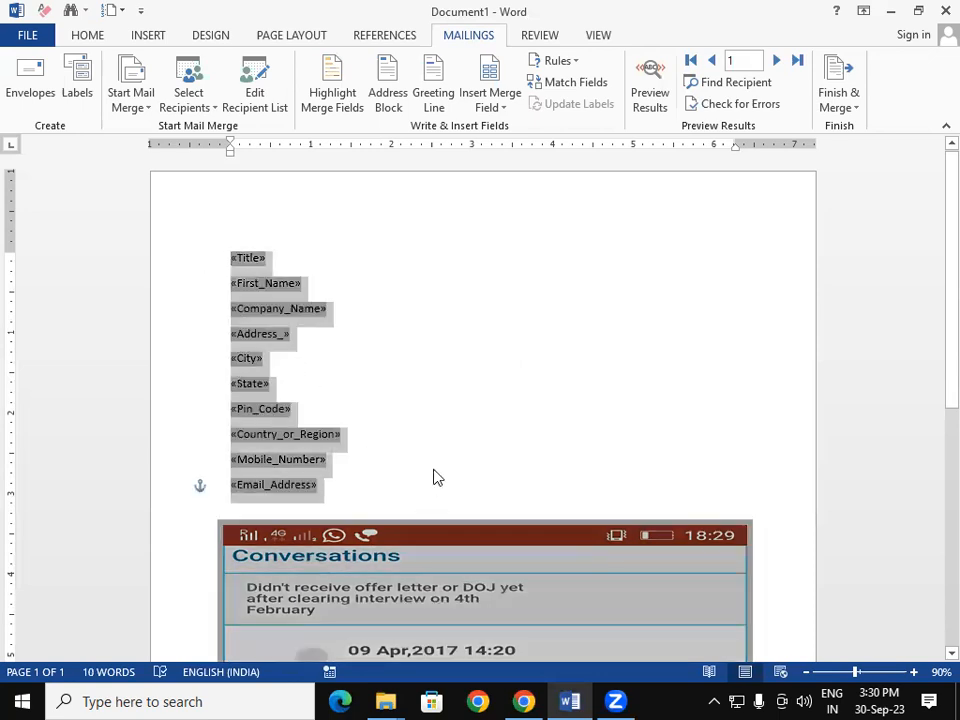
{"action": "key", "text": "ctrl+shift+greater"}
{"action": "key", "text": "ctrl+shift+greater"}
{"action": "key", "text": "ctrl+shift+greater"}
{"action": "key", "text": "ctrl+shift+greater"}
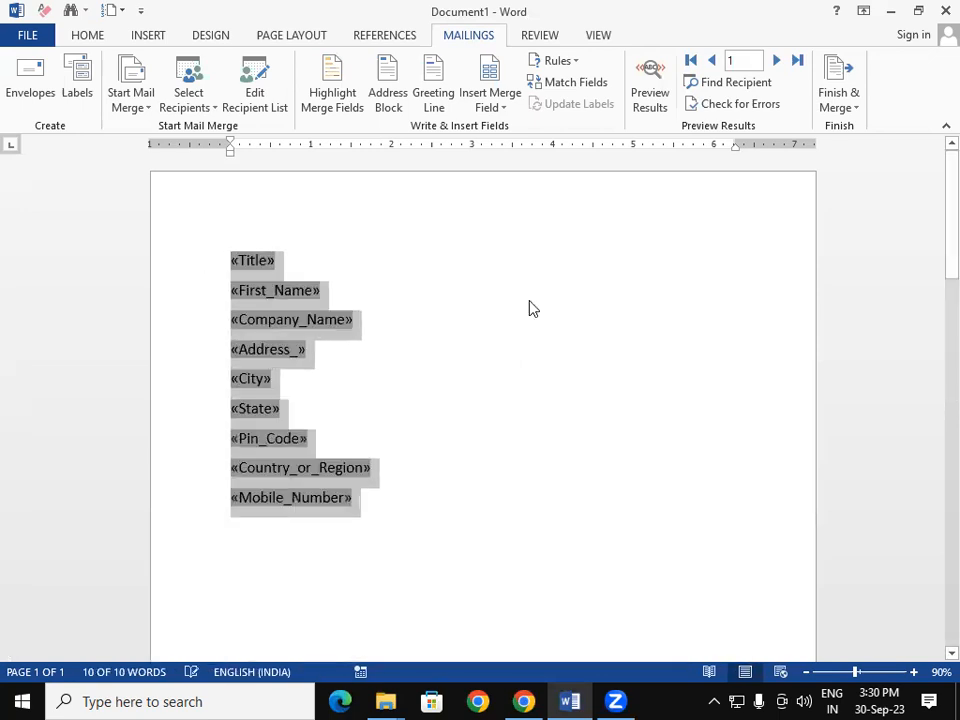
{"action": "left_click", "coordinate": [532, 308]}
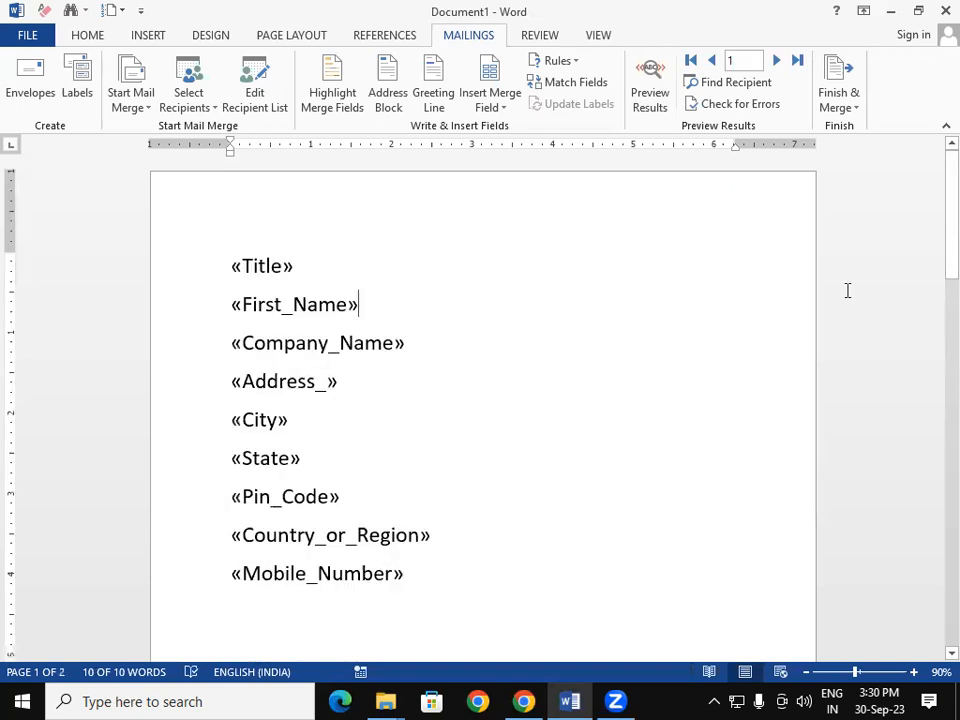
{"action": "scroll", "coordinate": [935, 351], "scroll_direction": "down", "scroll_amount": 15}
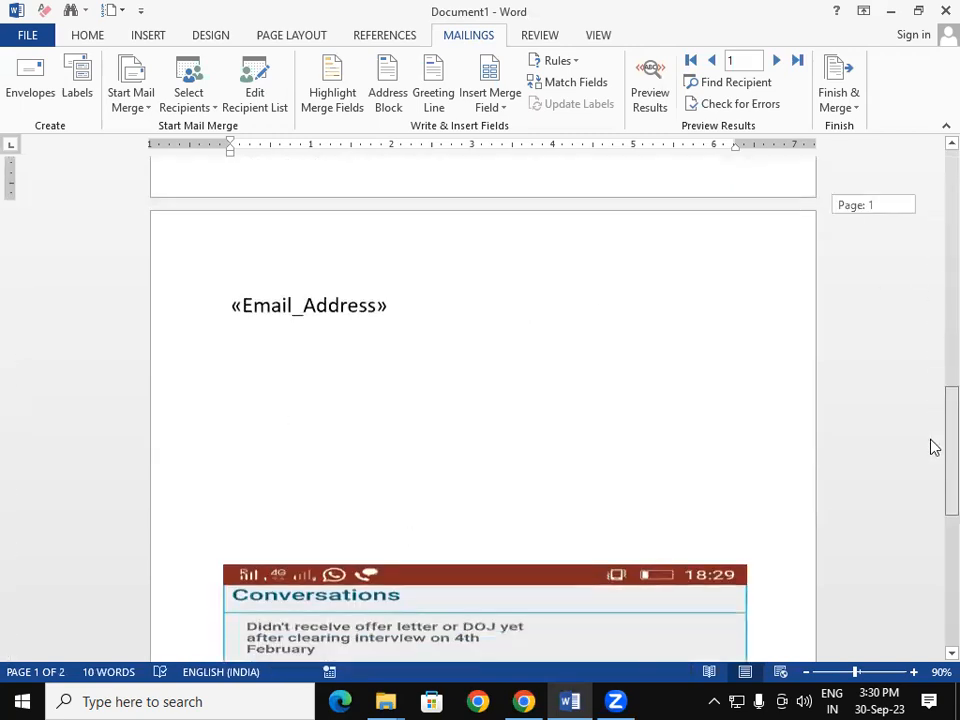
{"action": "scroll", "coordinate": [935, 440], "scroll_direction": "up", "scroll_amount": 15}
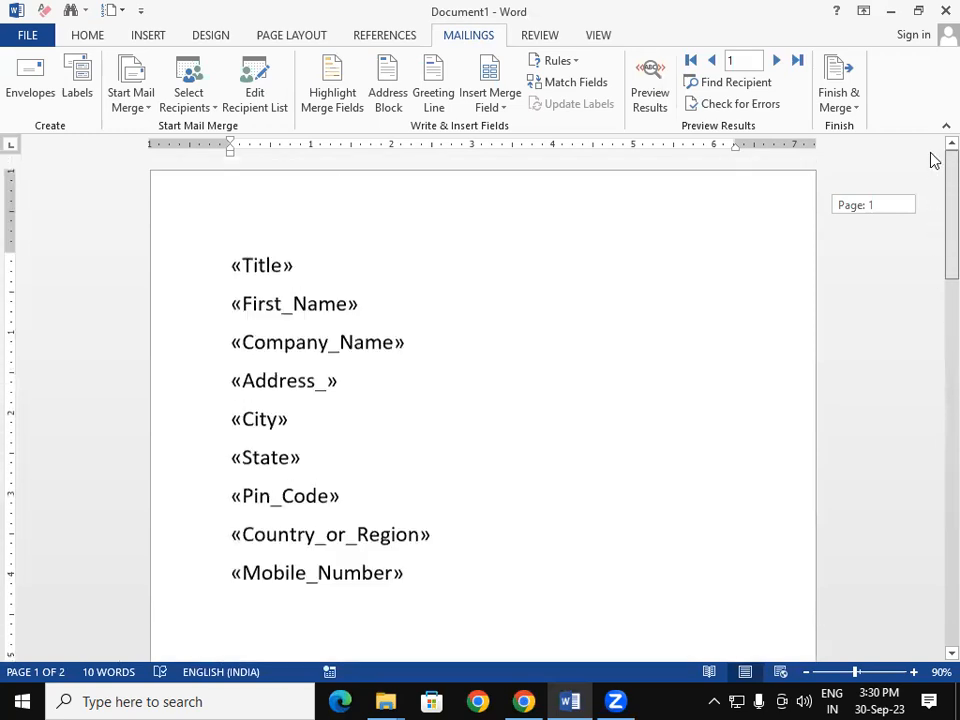
{"action": "left_click_drag", "start_coordinate": [230, 267], "coordinate": [420, 650]}
{"action": "scroll", "coordinate": [495, 274], "scroll_direction": "up", "scroll_amount": 3}
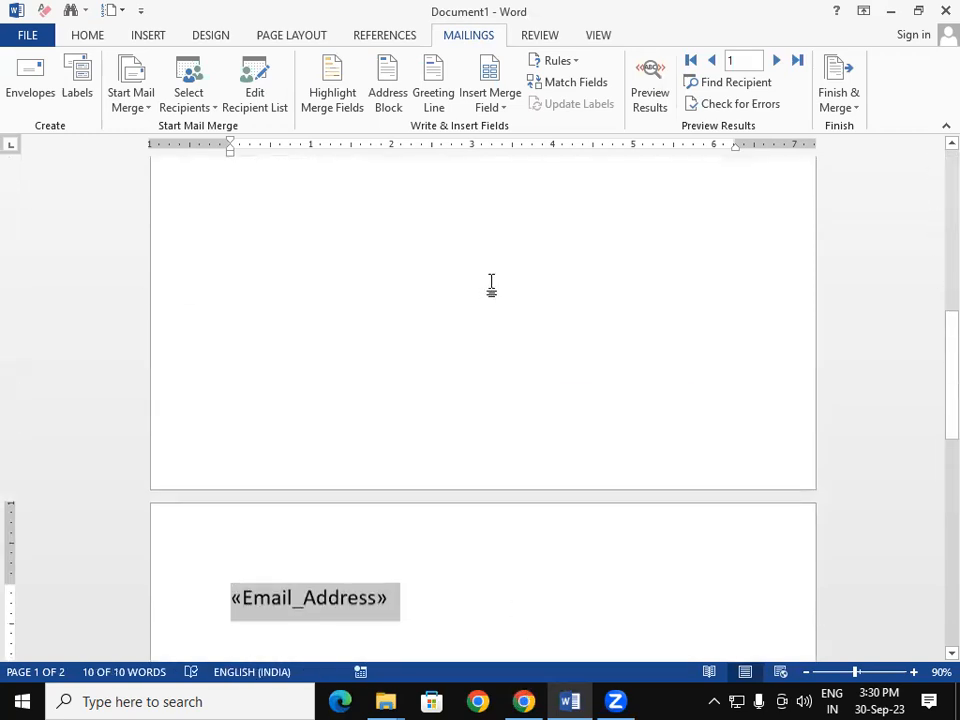
{"action": "left_click_drag", "start_coordinate": [935, 404], "coordinate": [932, 222]}
Insert the Last_Name merge field on a new line between First_Name and Company_Name.
{"action": "left_click", "coordinate": [455, 501]}
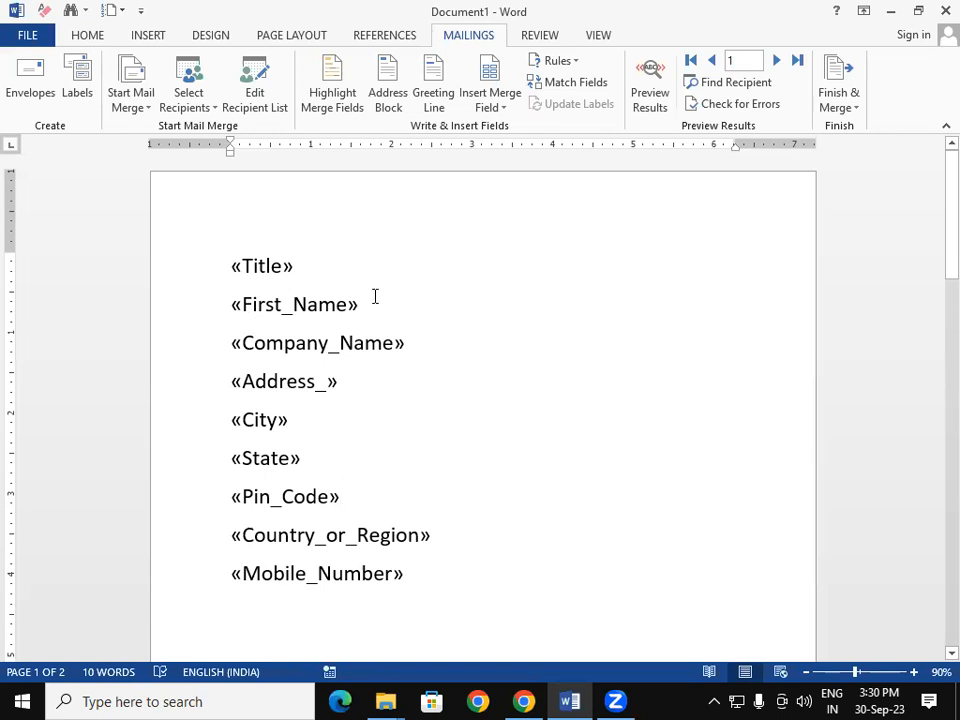
{"action": "key", "text": "Return"}
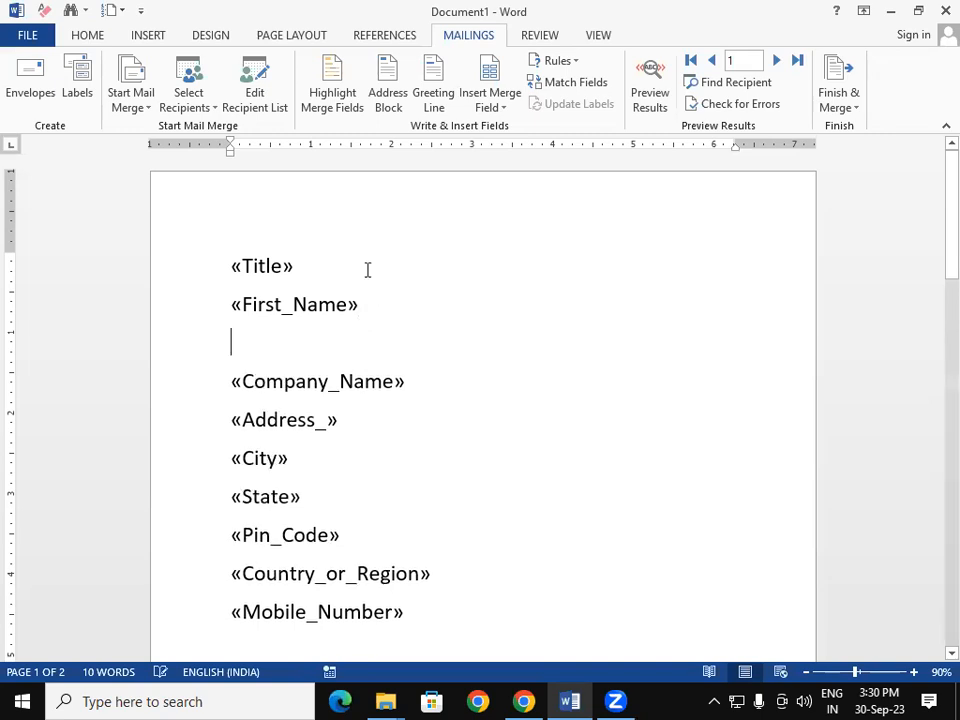
{"action": "left_click", "coordinate": [477, 100]}
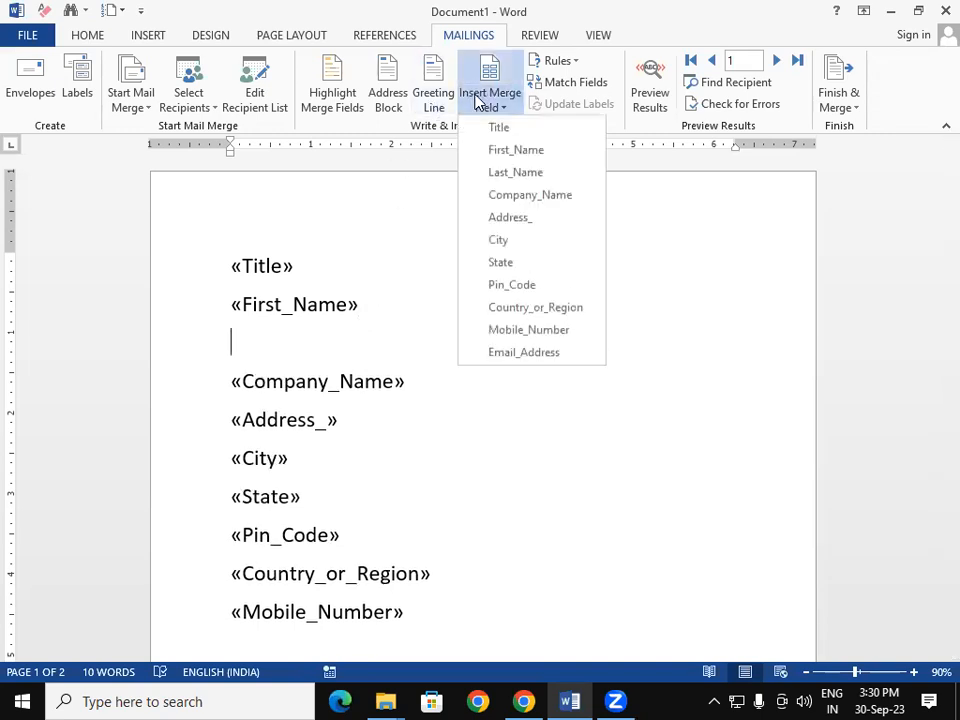
{"action": "left_click", "coordinate": [497, 177]}
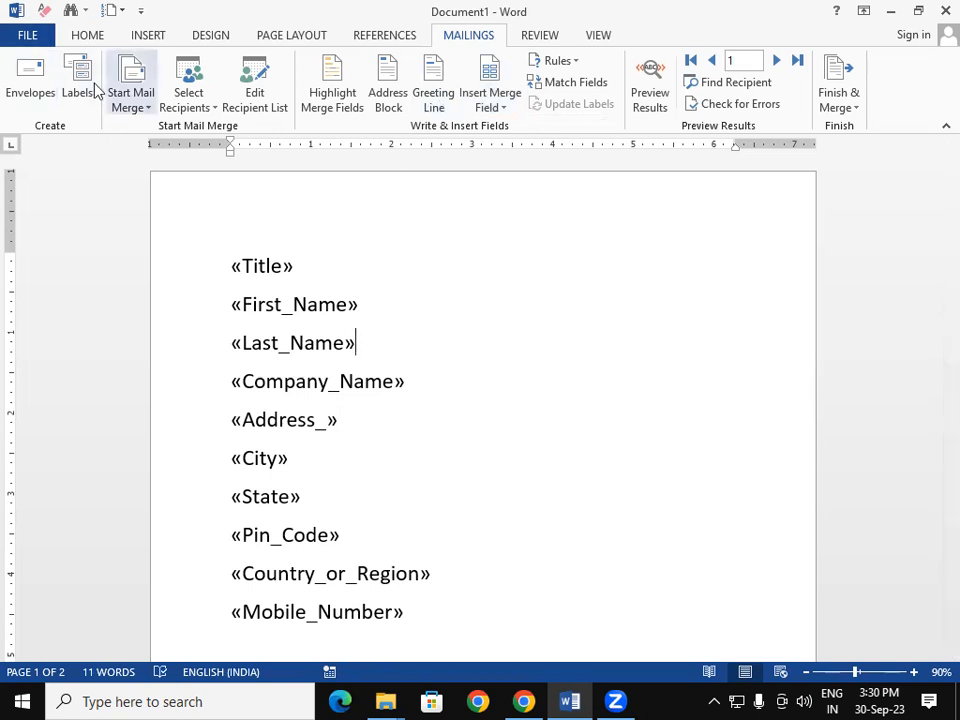
{"action": "left_click", "coordinate": [183, 101]}
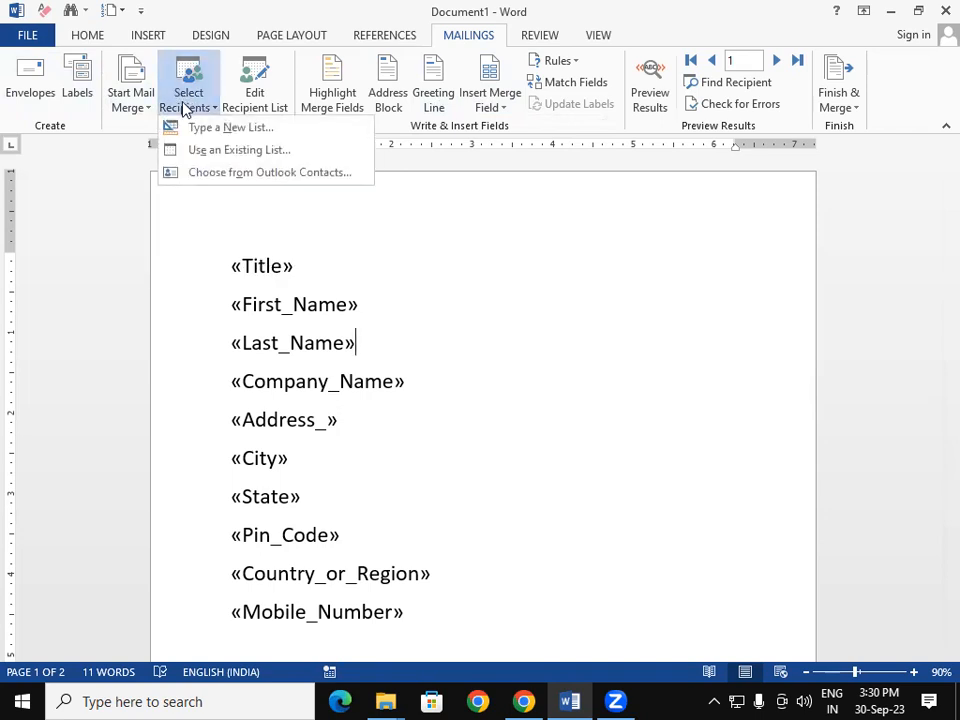
{"action": "left_click", "coordinate": [490, 355]}
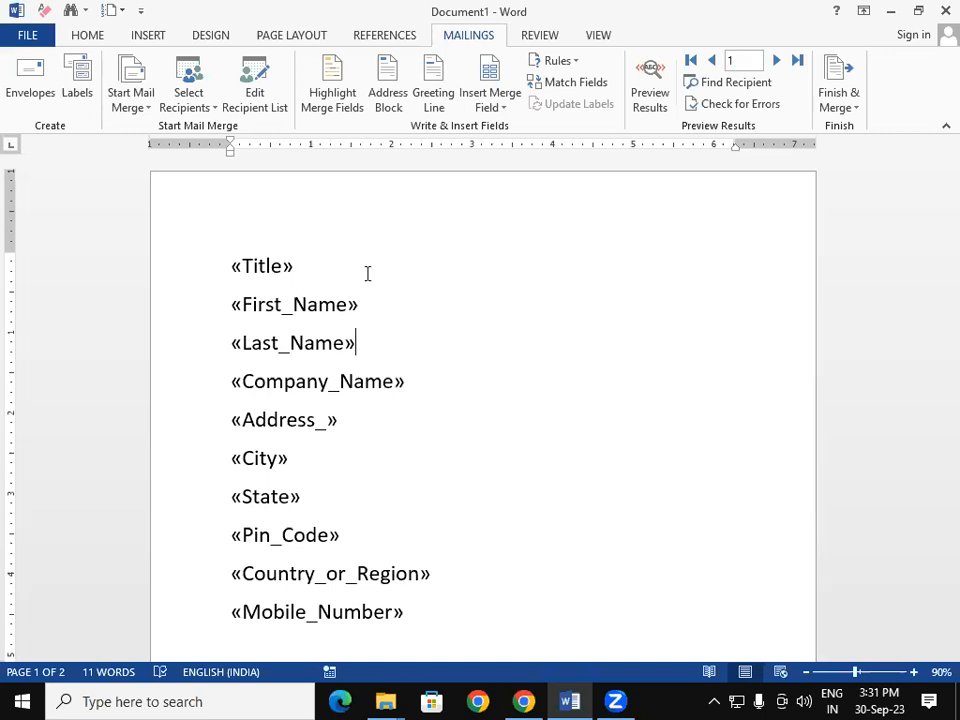
Open the sbi emp data.mdb data source for editing from the mail merge recipient list.
{"action": "left_click", "coordinate": [277, 108]}
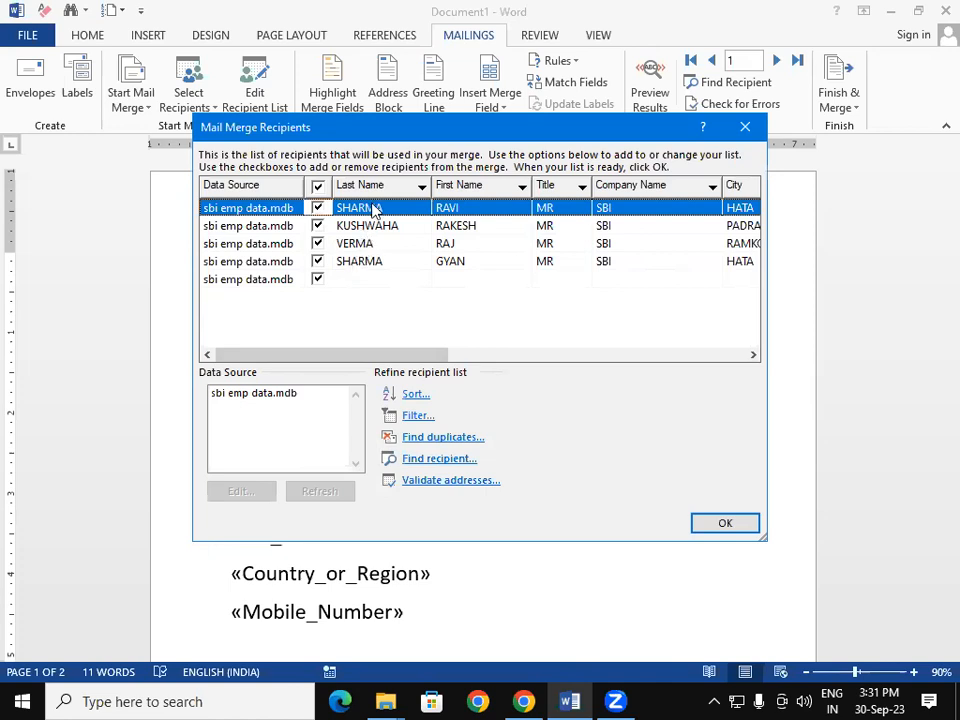
{"action": "left_click", "coordinate": [278, 399]}
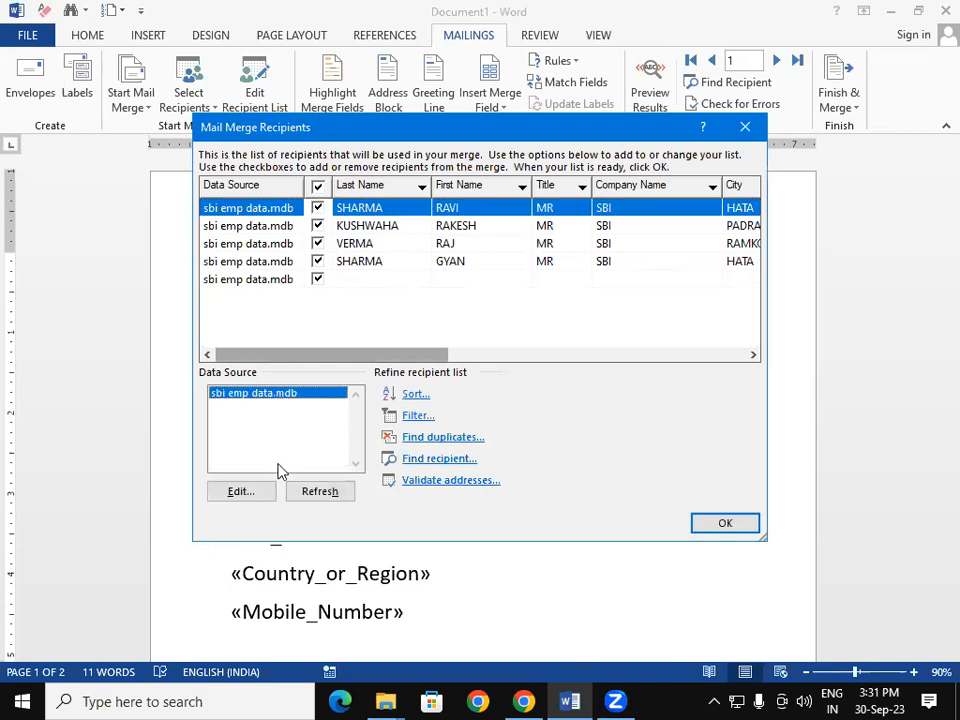
{"action": "left_click", "coordinate": [240, 491]}
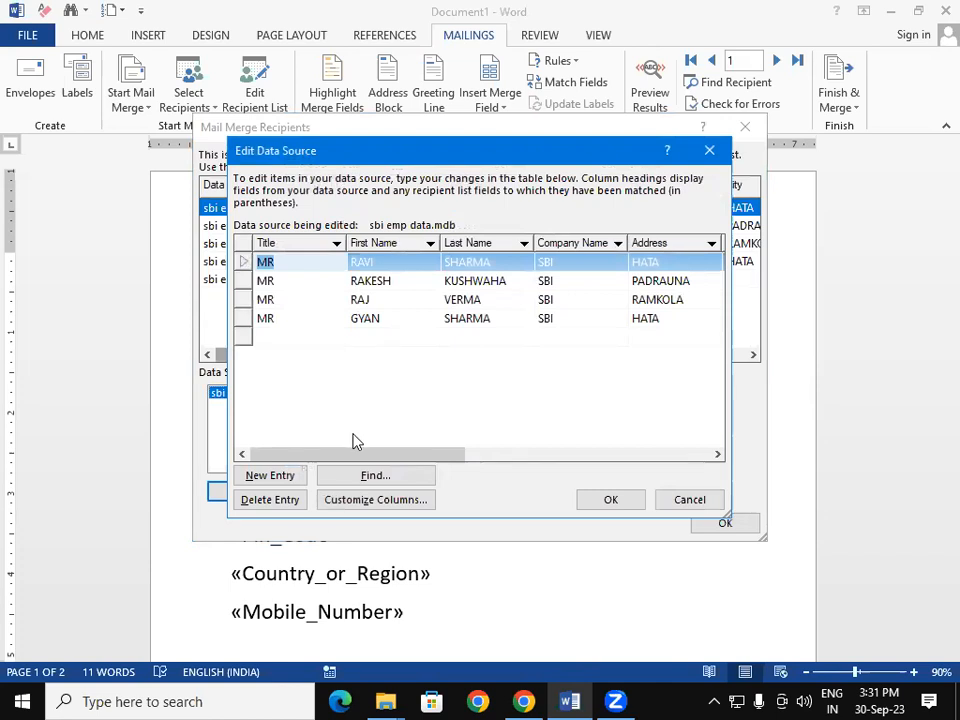
Set the first recipient's City to DEORIA and save the change to sbi emp data.mdb.
{"action": "left_click_drag", "start_coordinate": [377, 454], "coordinate": [490, 450]}
{"action": "left_click", "coordinate": [503, 261]}
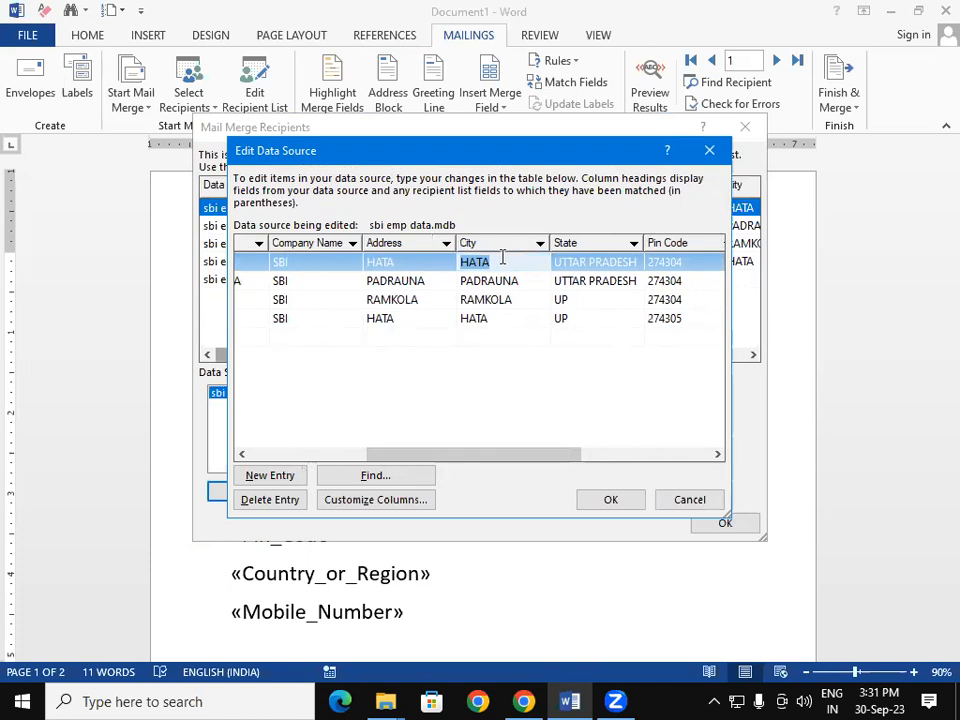
{"action": "type", "text": "deor"}
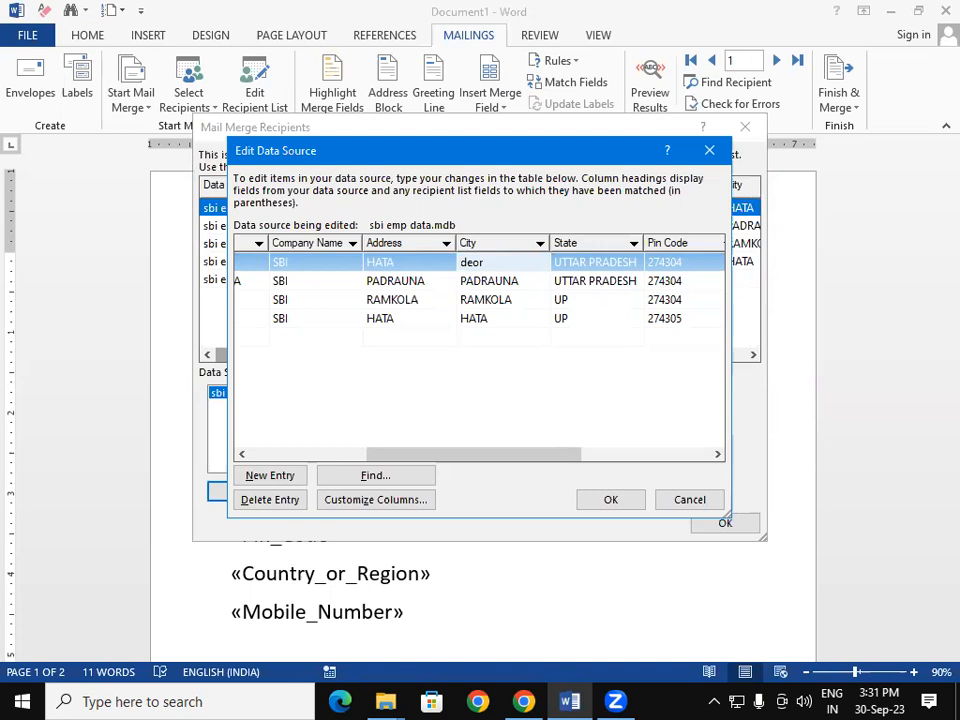
{"action": "key", "text": "BackSpace"}
{"action": "key", "text": "BackSpace"}
{"action": "key", "text": "BackSpace"}
{"action": "key", "text": "BackSpace"}
{"action": "type", "text": "DEORIA"}
{"action": "left_click", "coordinate": [616, 502]}
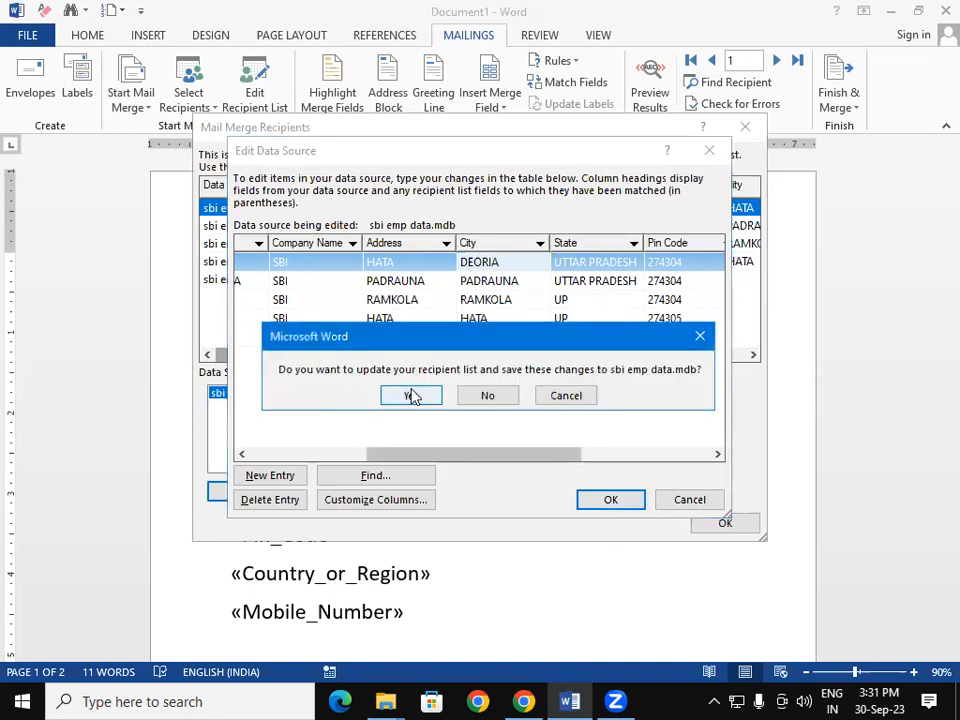
{"action": "left_click", "coordinate": [407, 394]}
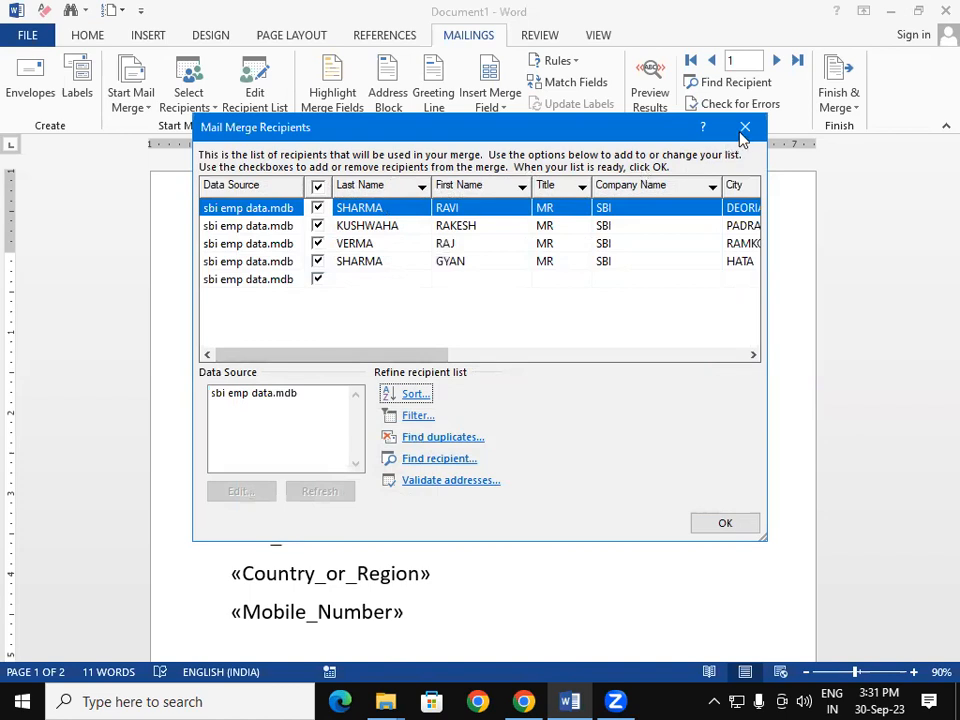
Accept the mail merge recipient list, and switch merge field highlighting on and off again.
{"action": "left_click", "coordinate": [743, 527]}
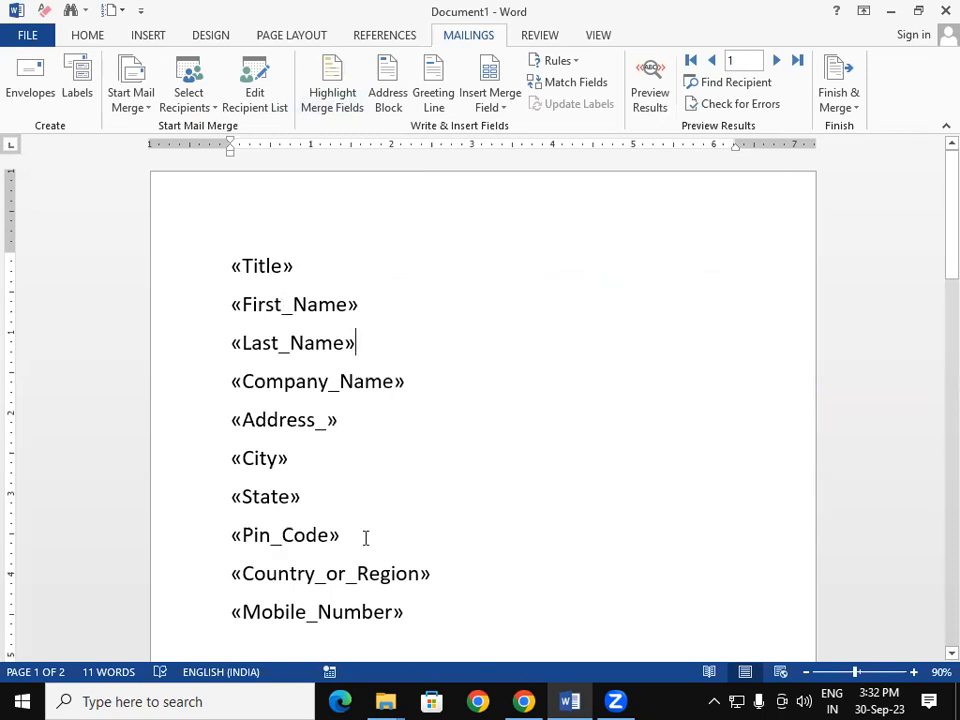
{"action": "left_click", "coordinate": [330, 98]}
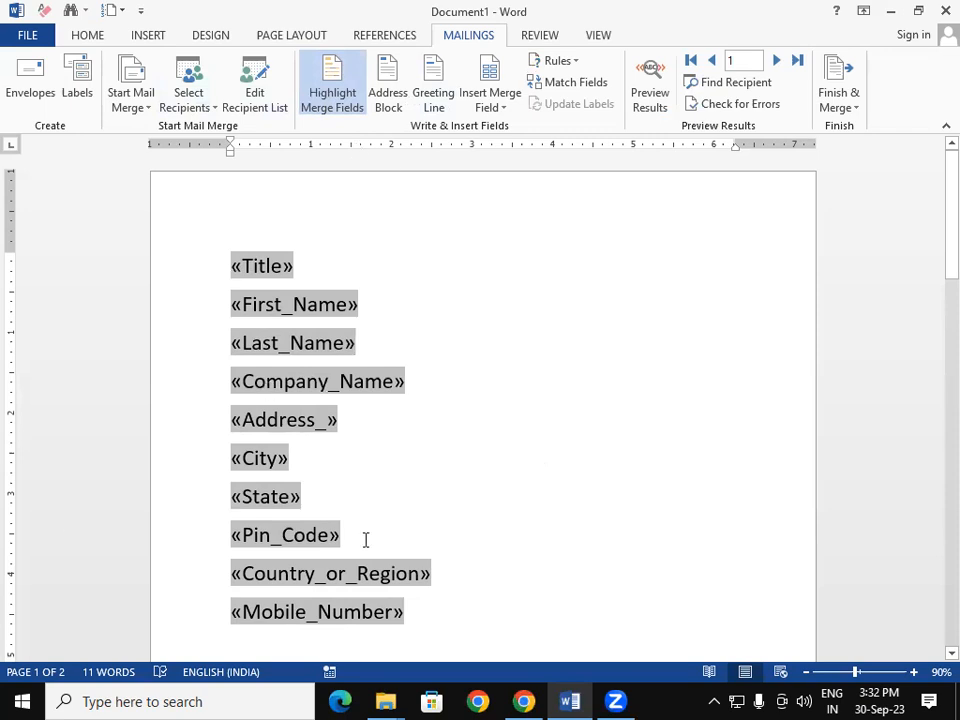
{"action": "left_click", "coordinate": [331, 101]}
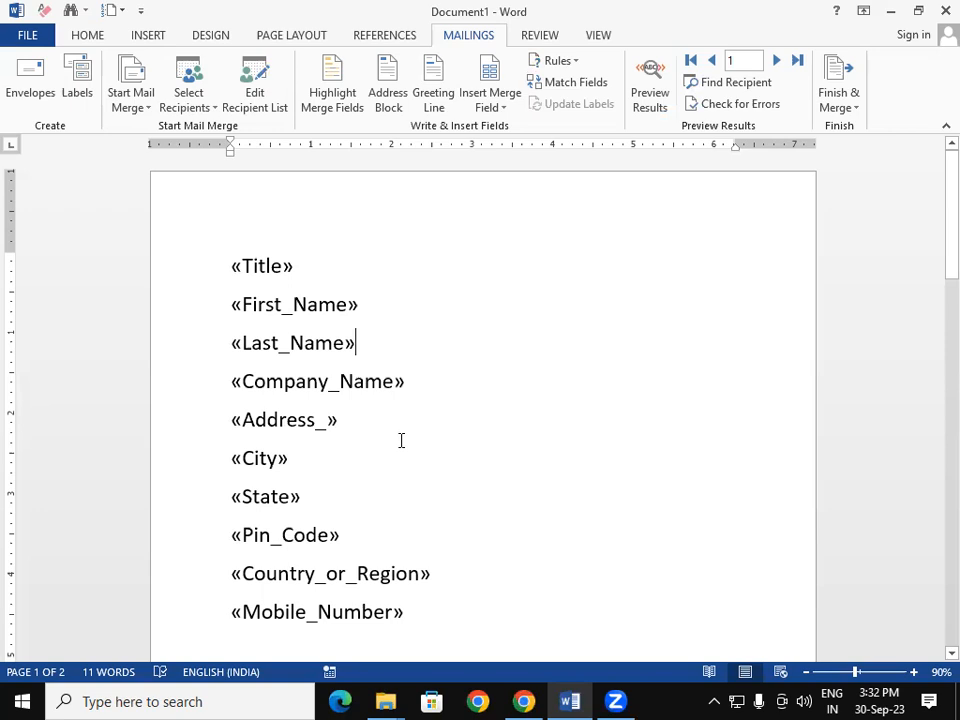
Preview the address block for the five recipients in the list, and close it without inserting.
{"action": "left_click", "coordinate": [386, 80]}
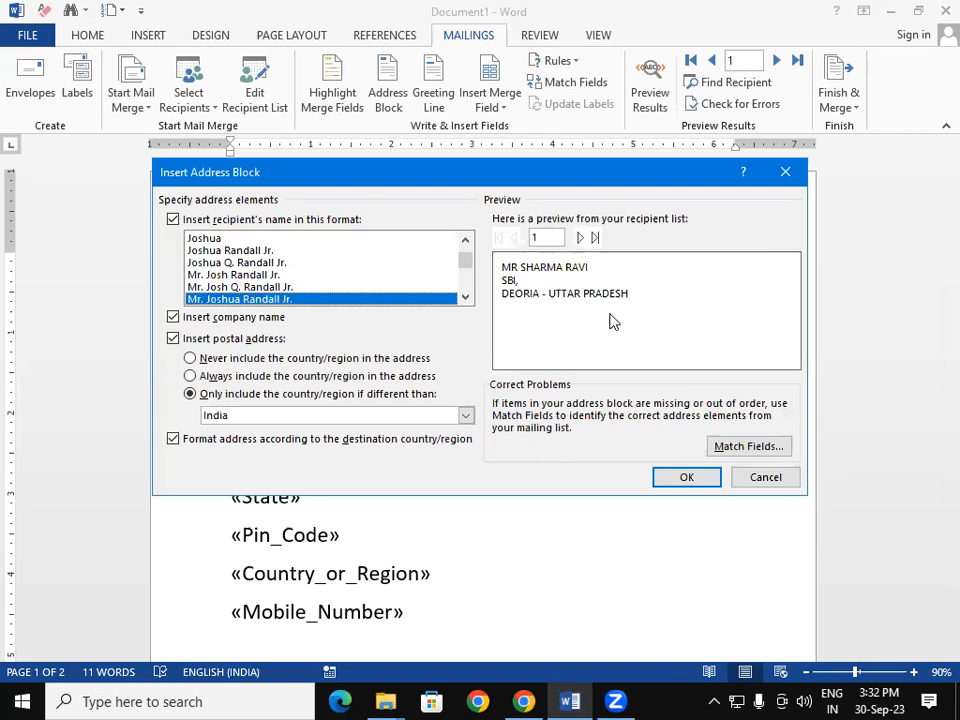
{"action": "left_click", "coordinate": [579, 238]}
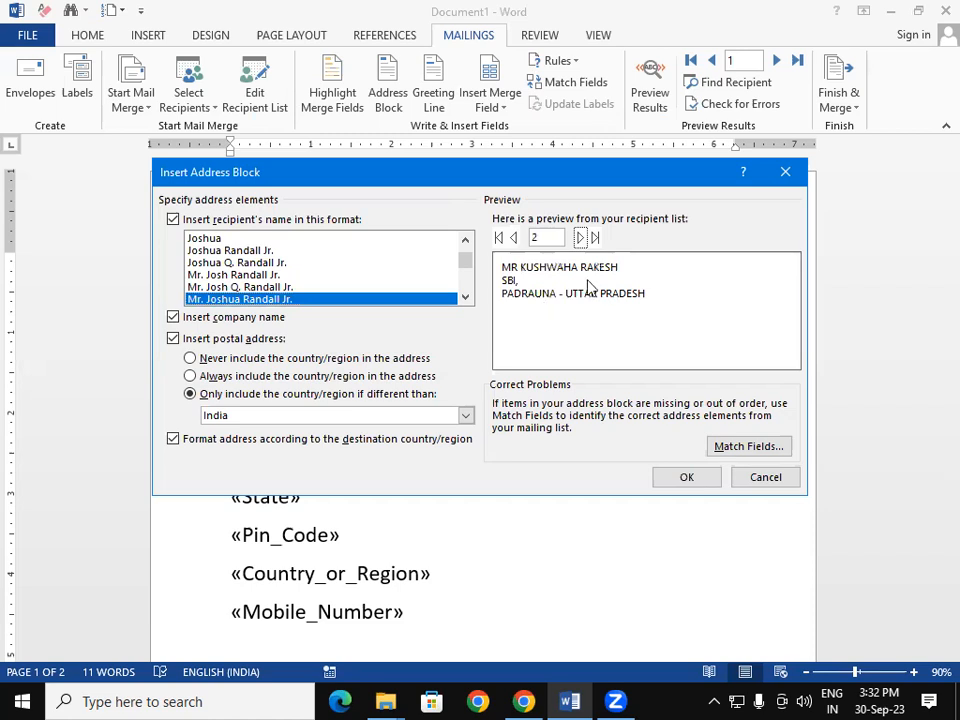
{"action": "left_click", "coordinate": [580, 239]}
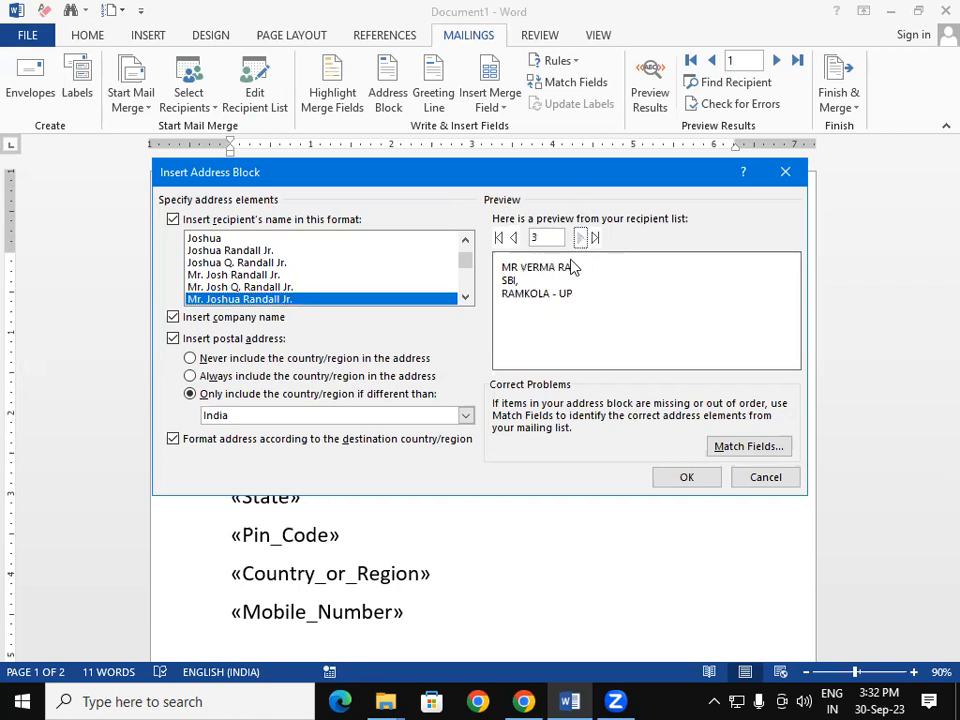
{"action": "left_click", "coordinate": [580, 239]}
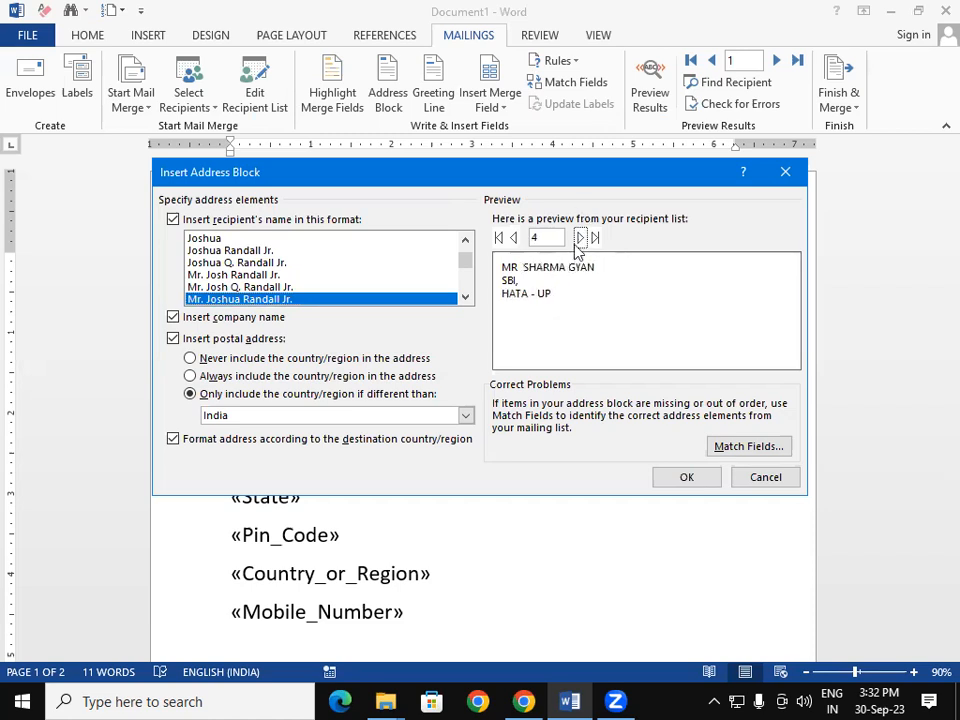
{"action": "left_click", "coordinate": [581, 239]}
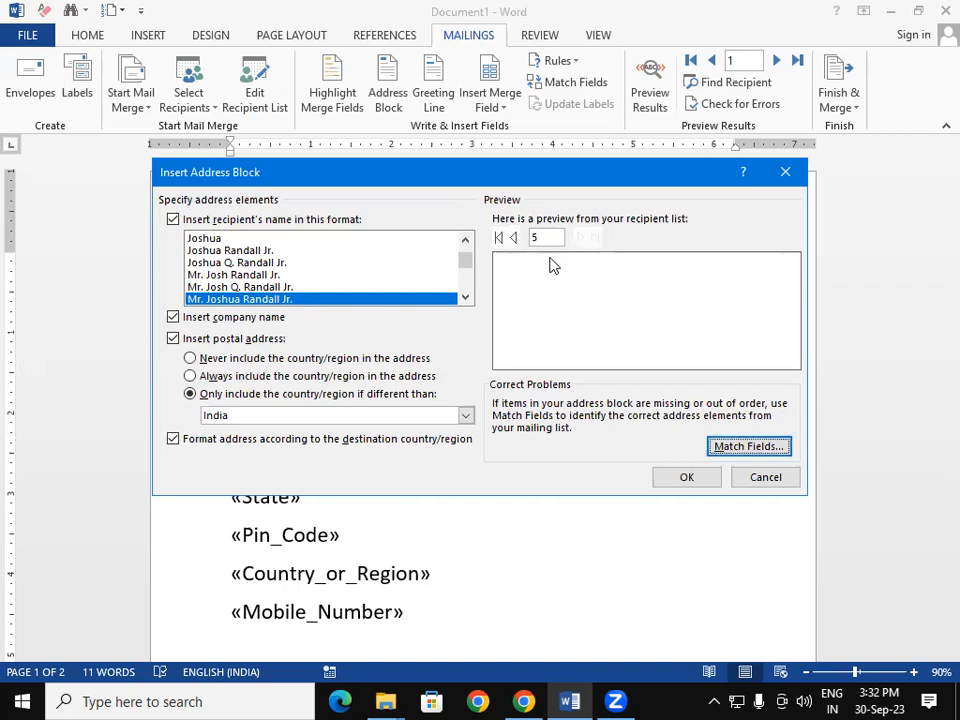
{"action": "left_click", "coordinate": [513, 238]}
{"action": "left_click", "coordinate": [513, 239]}
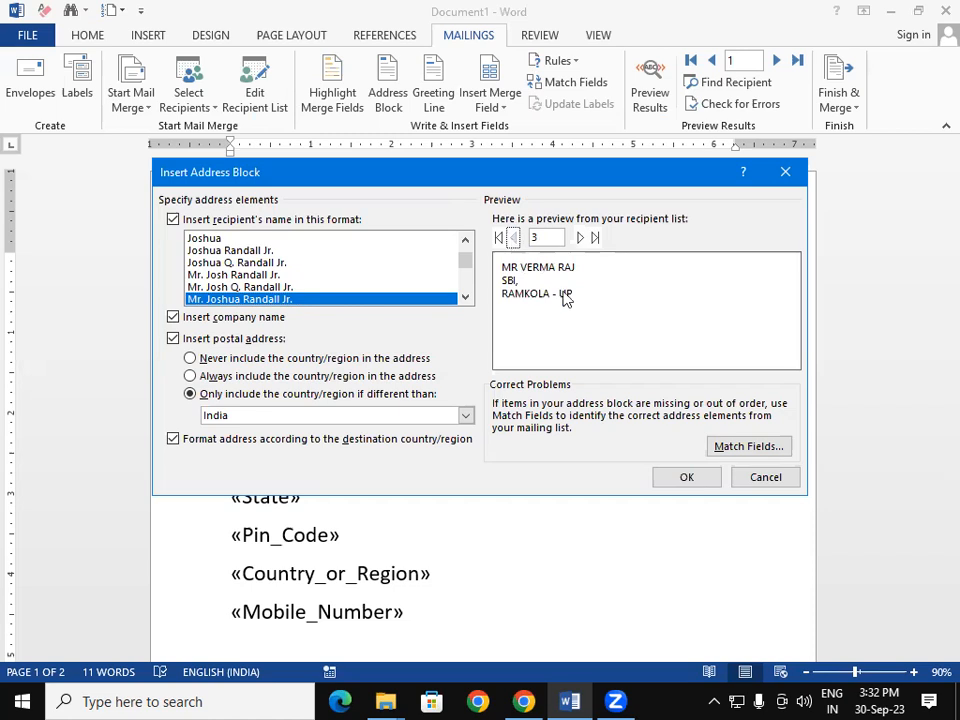
{"action": "left_click", "coordinate": [784, 174]}
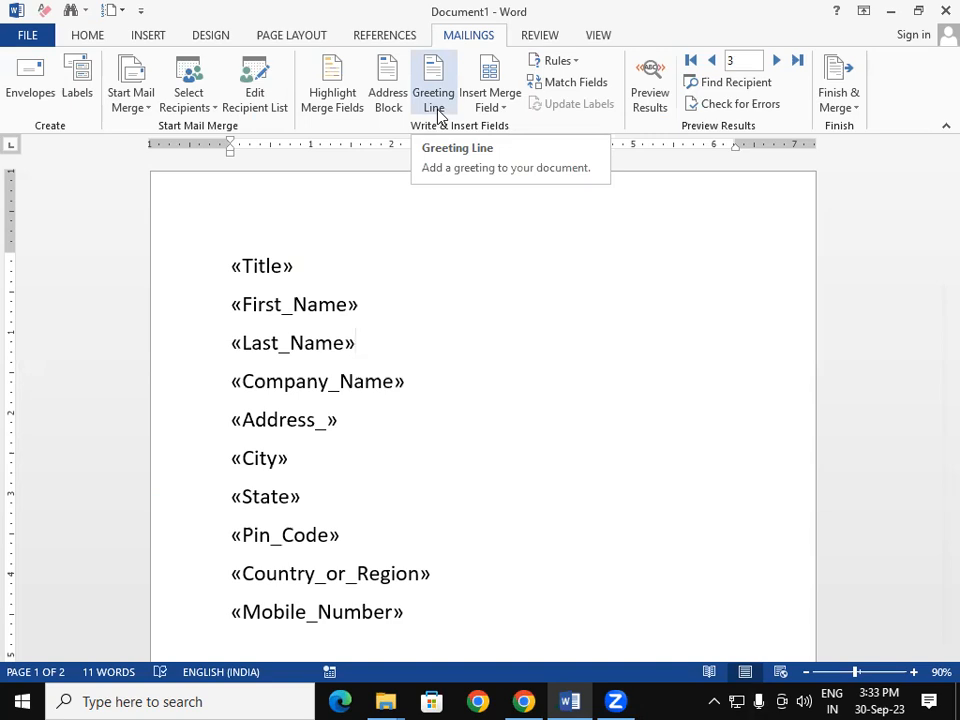
Insert a greeting line with the Dear, Mr. Randall and comma format directly after the Title field.
{"action": "left_click", "coordinate": [375, 313]}
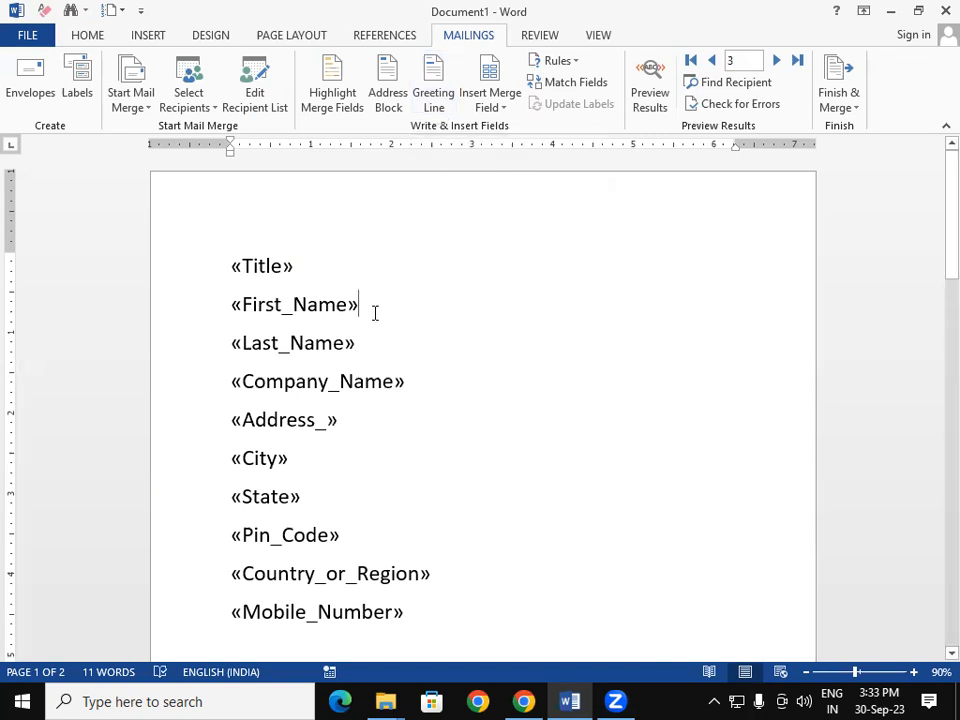
{"action": "left_click", "coordinate": [332, 266]}
{"action": "left_click", "coordinate": [432, 113]}
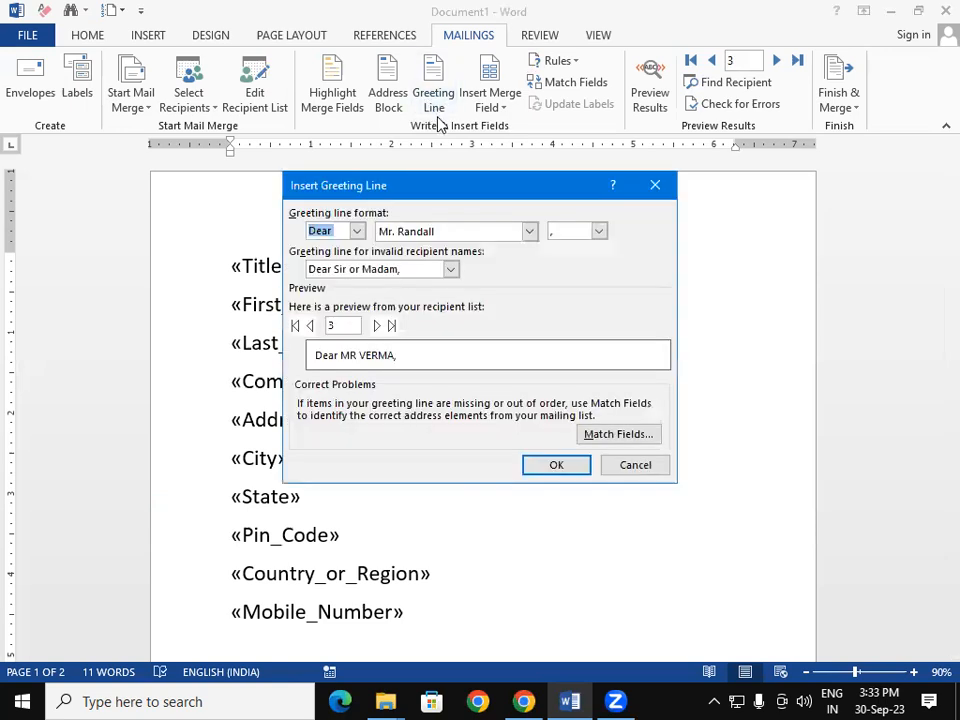
{"action": "left_click", "coordinate": [574, 466]}
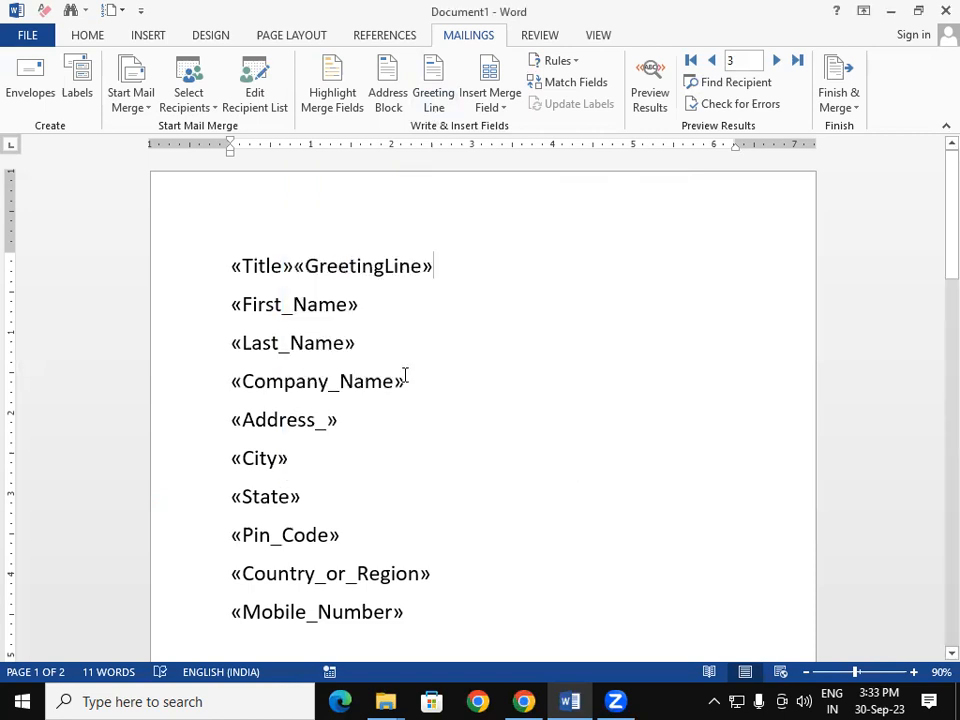
{"action": "left_click", "coordinate": [469, 380]}
{"action": "left_click", "coordinate": [504, 108]}
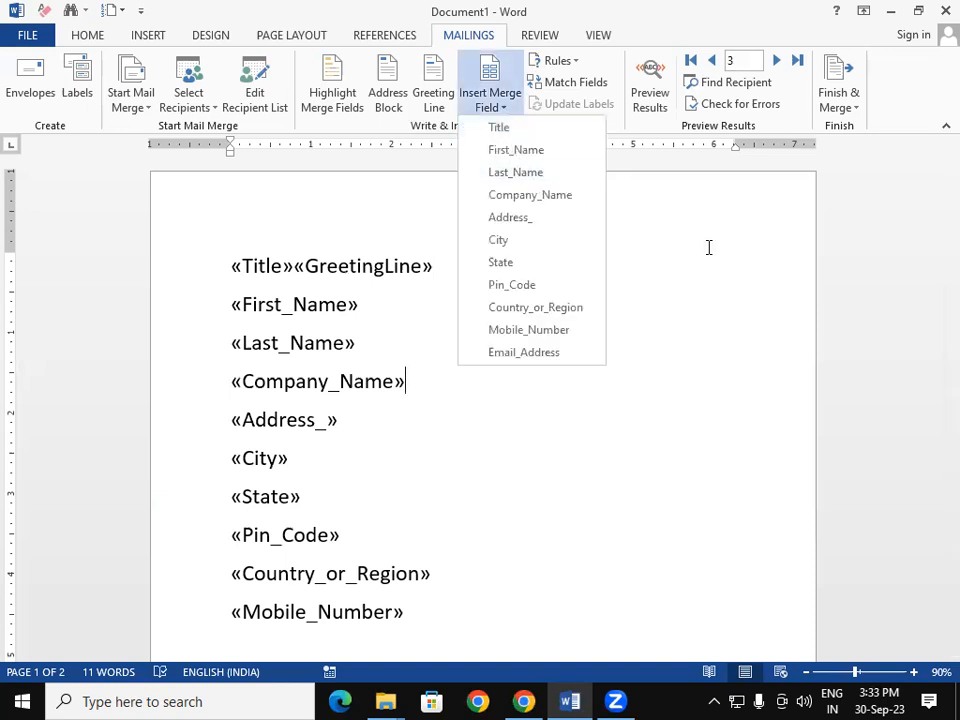
{"action": "left_click", "coordinate": [574, 62]}
{"action": "left_click", "coordinate": [574, 62]}
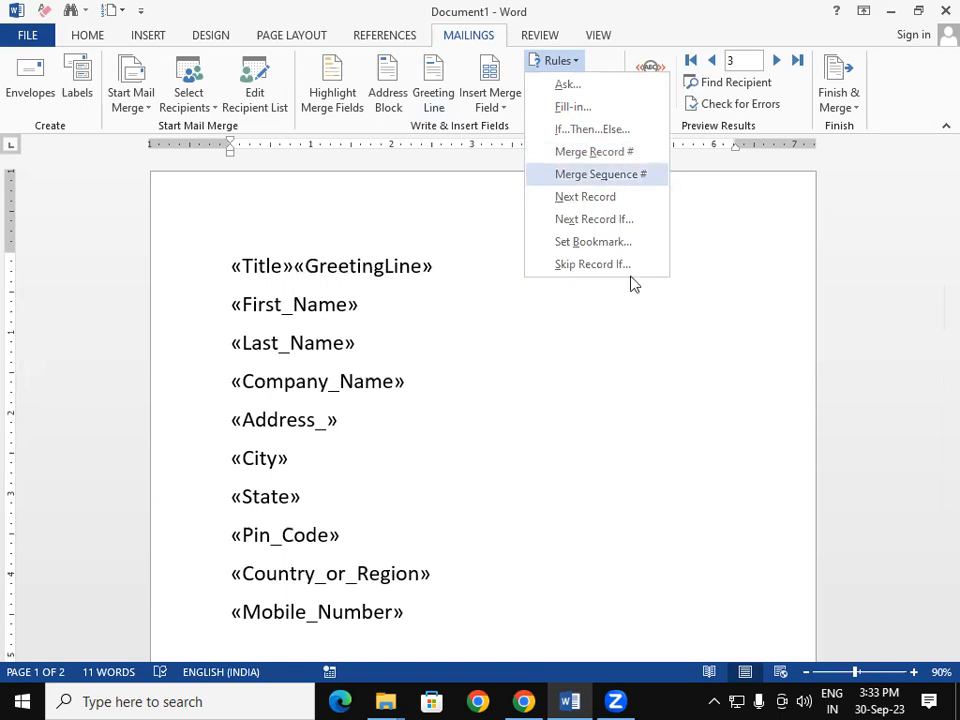
{"action": "left_click", "coordinate": [641, 17]}
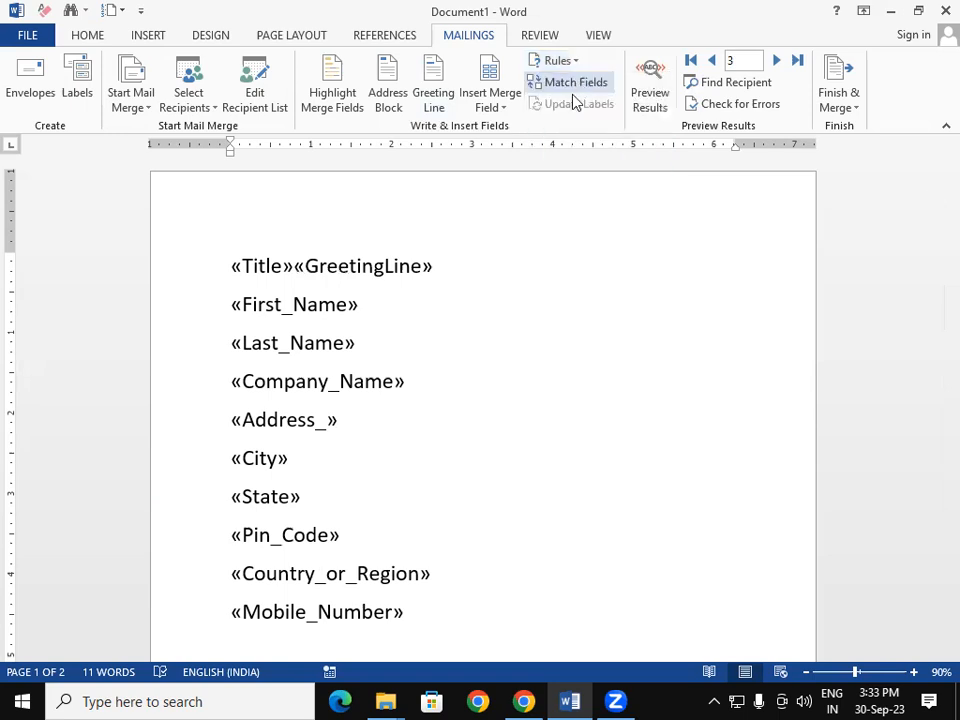
Review how the recipient list columns are matched to the required mail merge fields, from Unique Identifier to Department.
{"action": "left_click", "coordinate": [580, 86]}
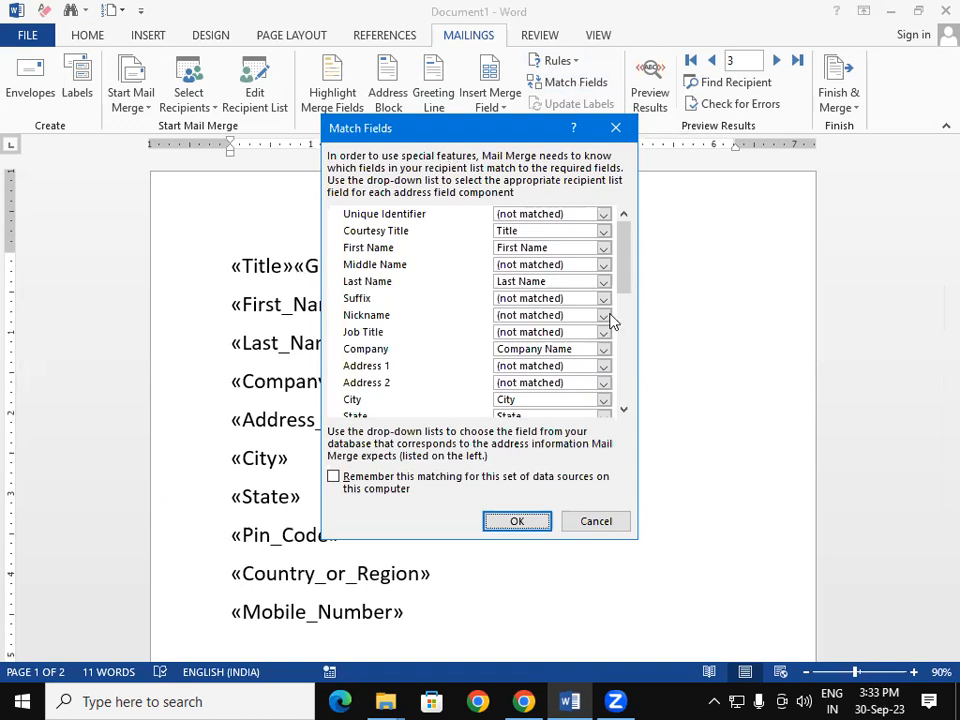
{"action": "scroll", "coordinate": [620, 322], "scroll_direction": "down", "scroll_amount": 1}
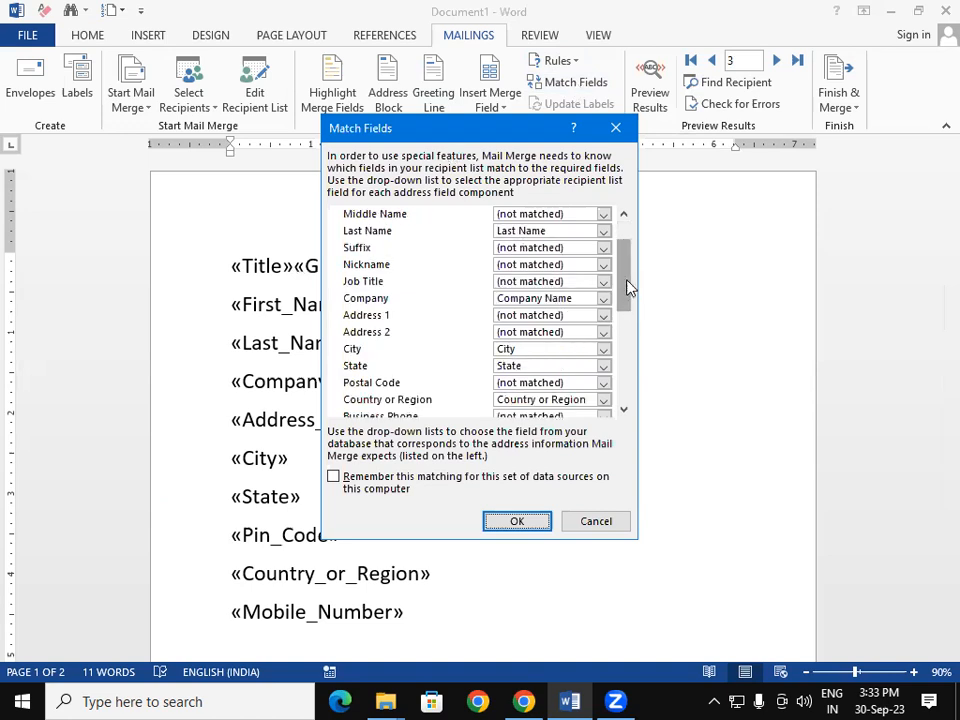
{"action": "scroll", "coordinate": [628, 285], "scroll_direction": "up", "scroll_amount": 1}
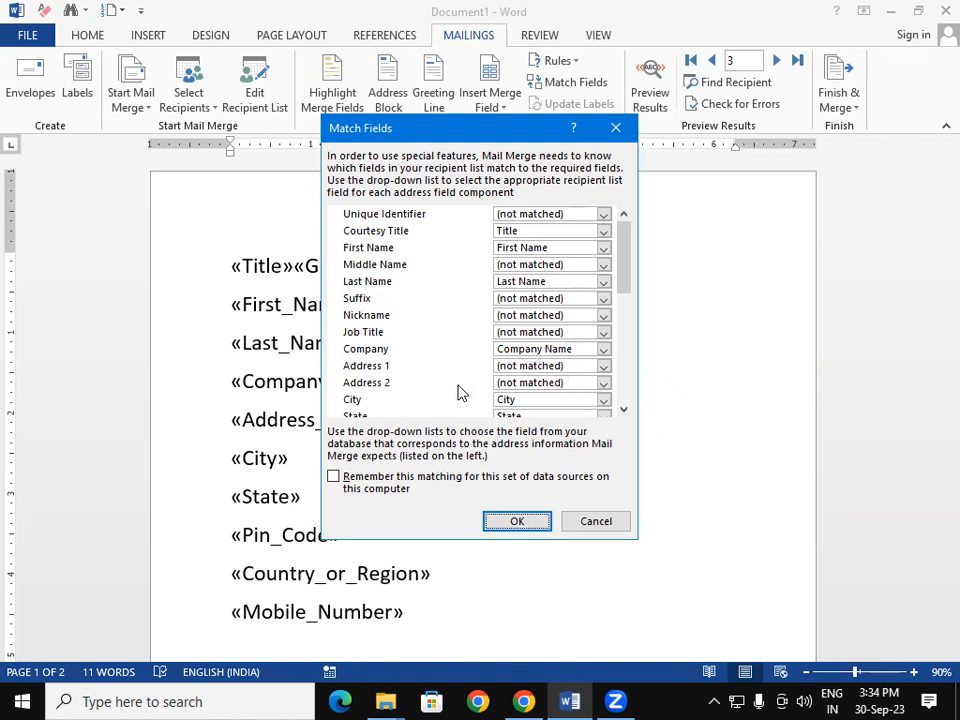
{"action": "left_click", "coordinate": [623, 409]}
{"action": "left_click", "coordinate": [623, 409]}
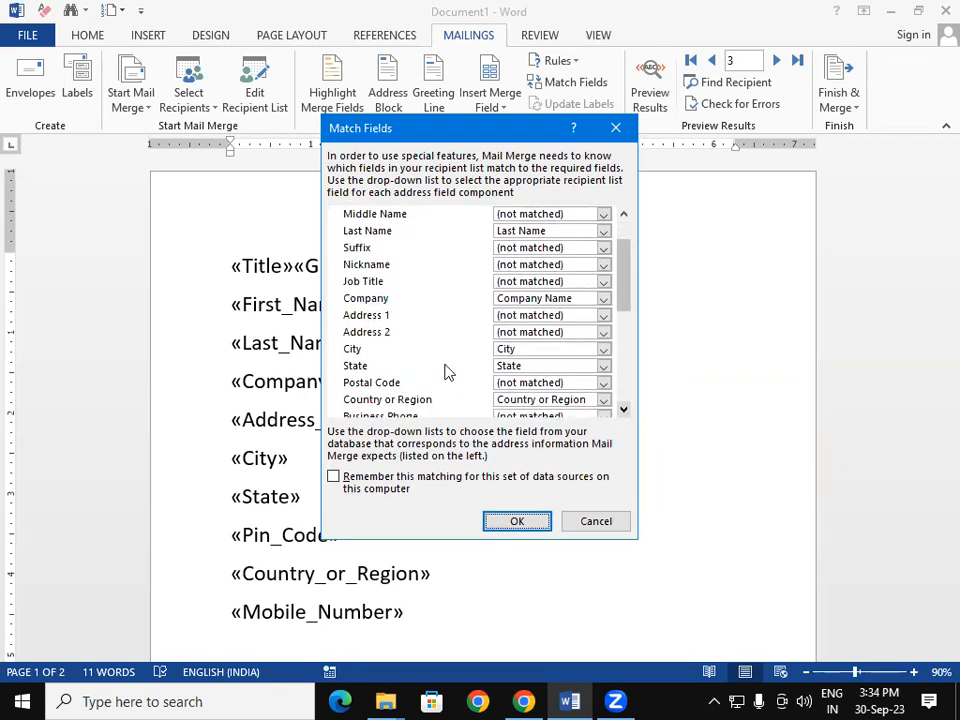
{"action": "left_click", "coordinate": [623, 408]}
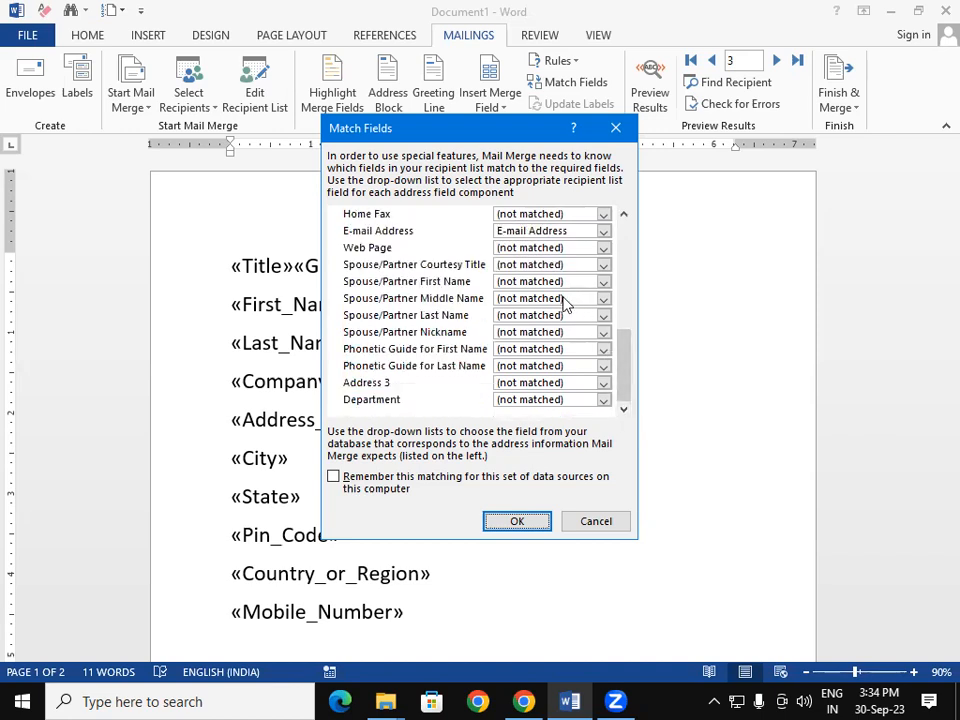
{"action": "left_click", "coordinate": [517, 522]}
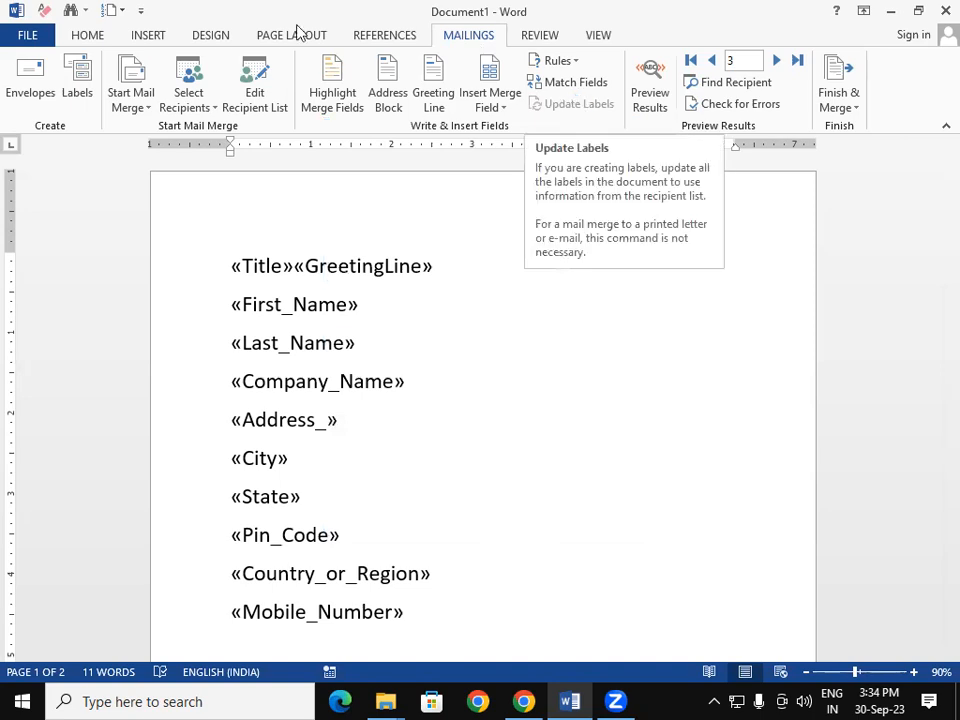
Preview the letter with the third recipient's merged data, and return to the merge field view.
{"action": "left_click", "coordinate": [117, 110]}
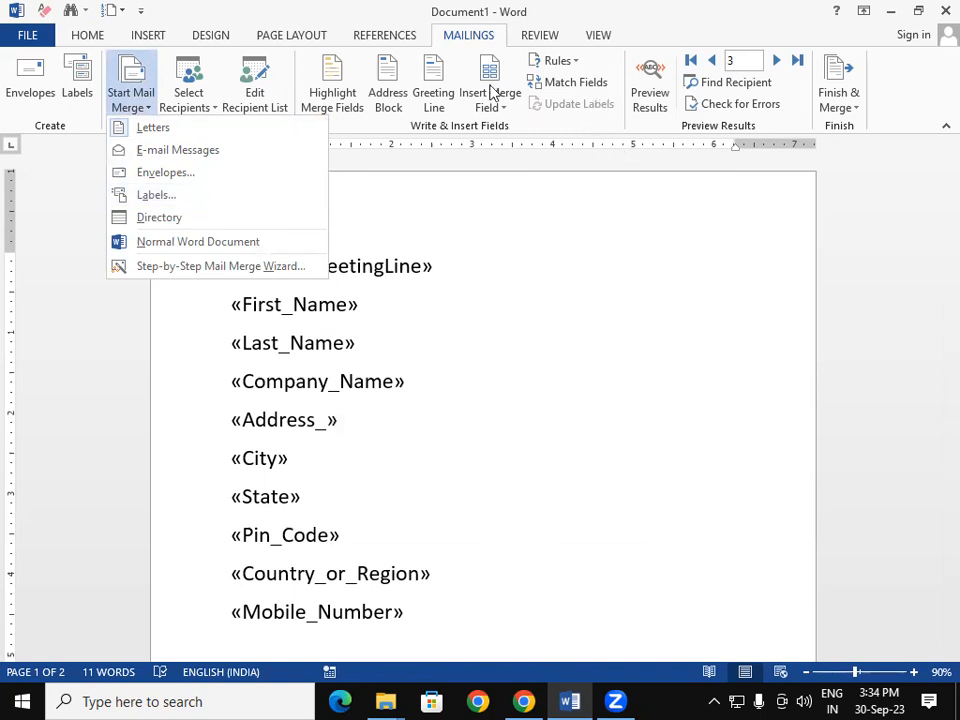
{"action": "left_click", "coordinate": [470, 262]}
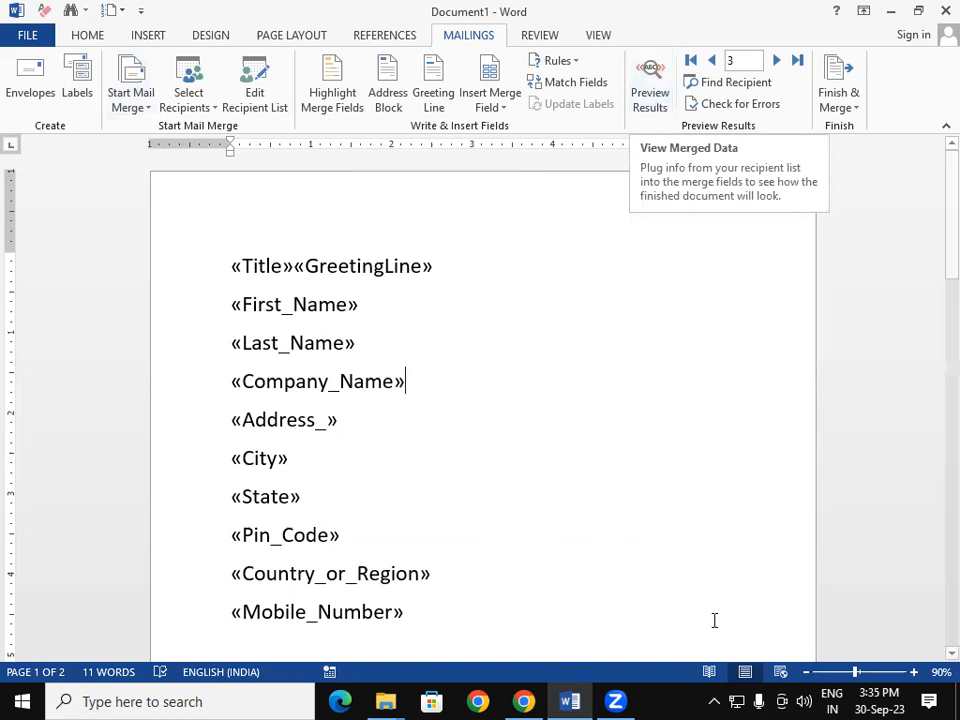
{"action": "left_click", "coordinate": [658, 84]}
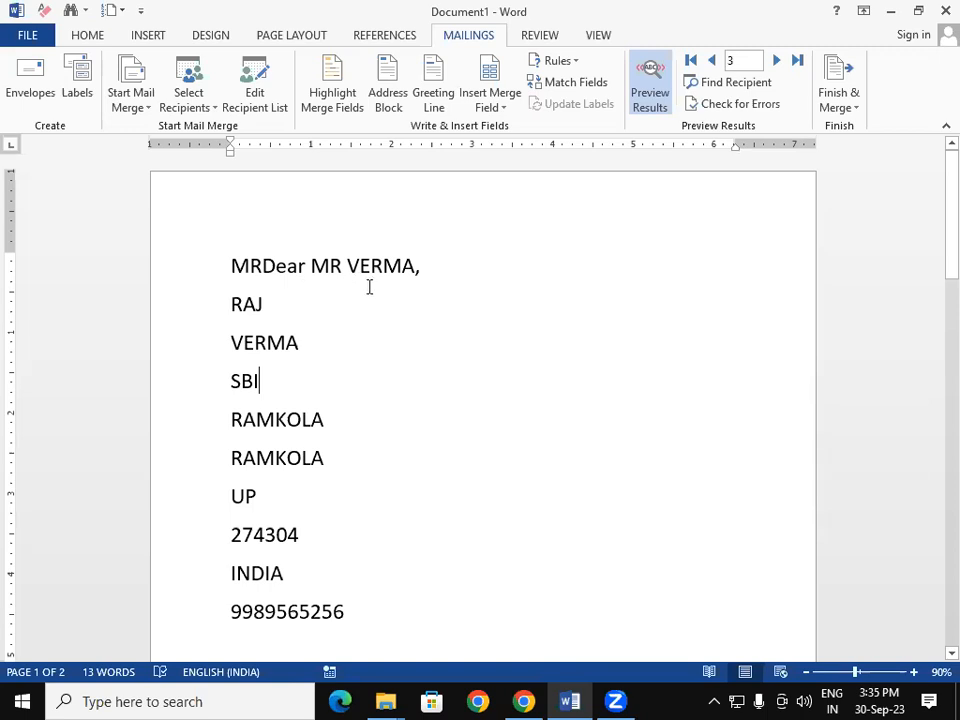
{"action": "left_click", "coordinate": [648, 90]}
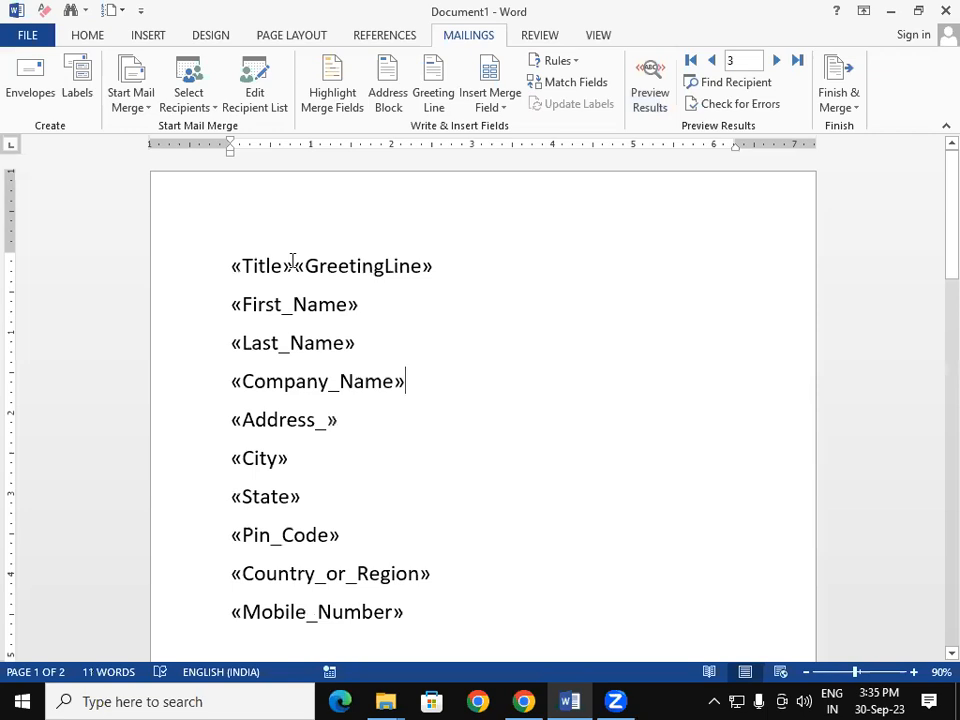
Move the GreetingLine field onto its own line between Title and First_Name.
{"action": "left_click", "coordinate": [293, 262]}
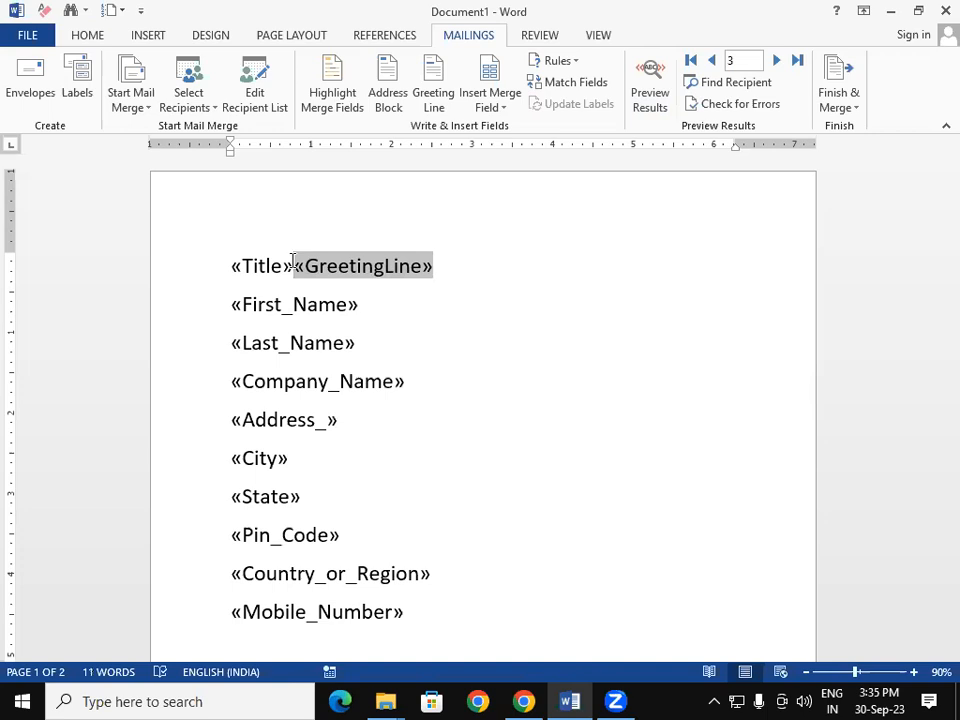
{"action": "left_click", "coordinate": [526, 328]}
{"action": "key", "text": "Up"}
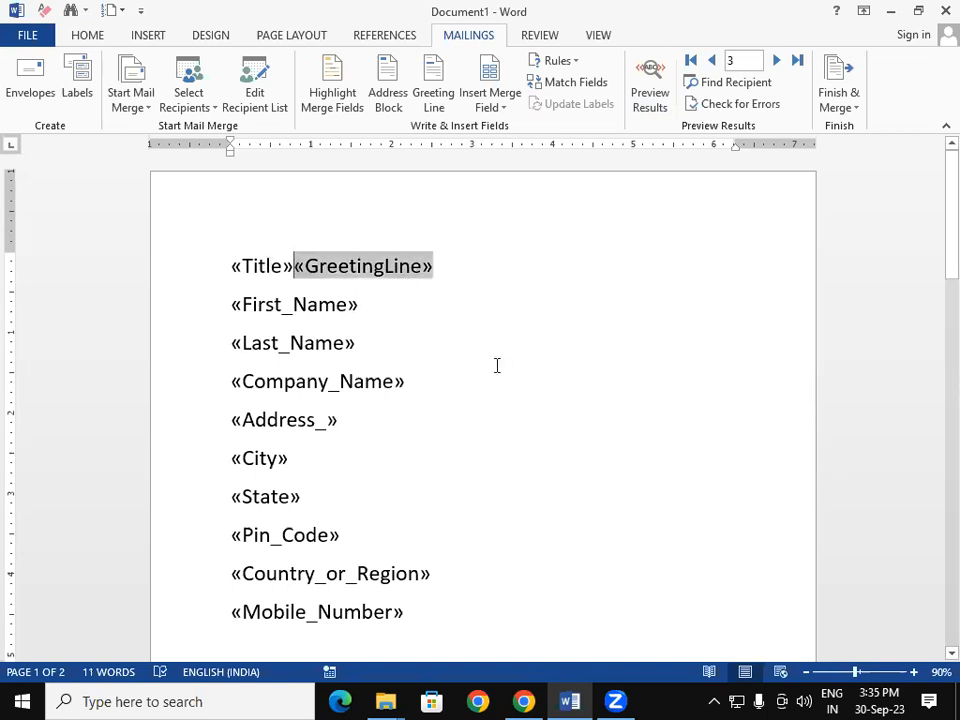
{"action": "key", "text": "Down"}
{"action": "key", "text": "Down"}
{"action": "left_click", "coordinate": [281, 243]}
{"action": "key", "text": "Return"}
Delete the Title field from the line above GreetingLine, keeping that line empty.
{"action": "left_click", "coordinate": [311, 257]}
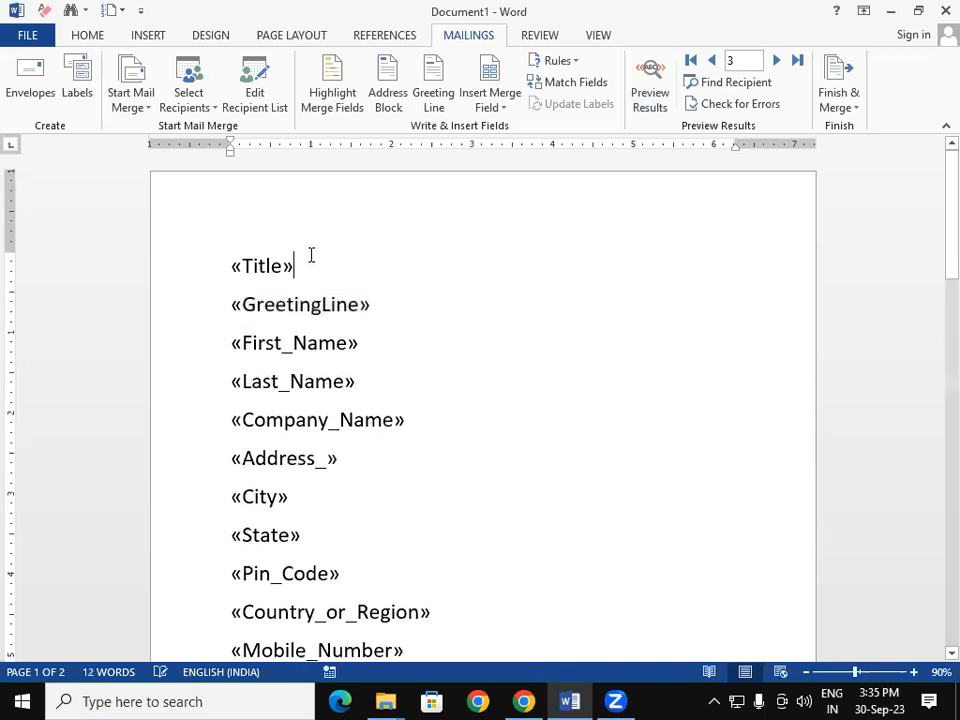
{"action": "key", "text": "BackSpace"}
{"action": "key", "text": "BackSpace"}
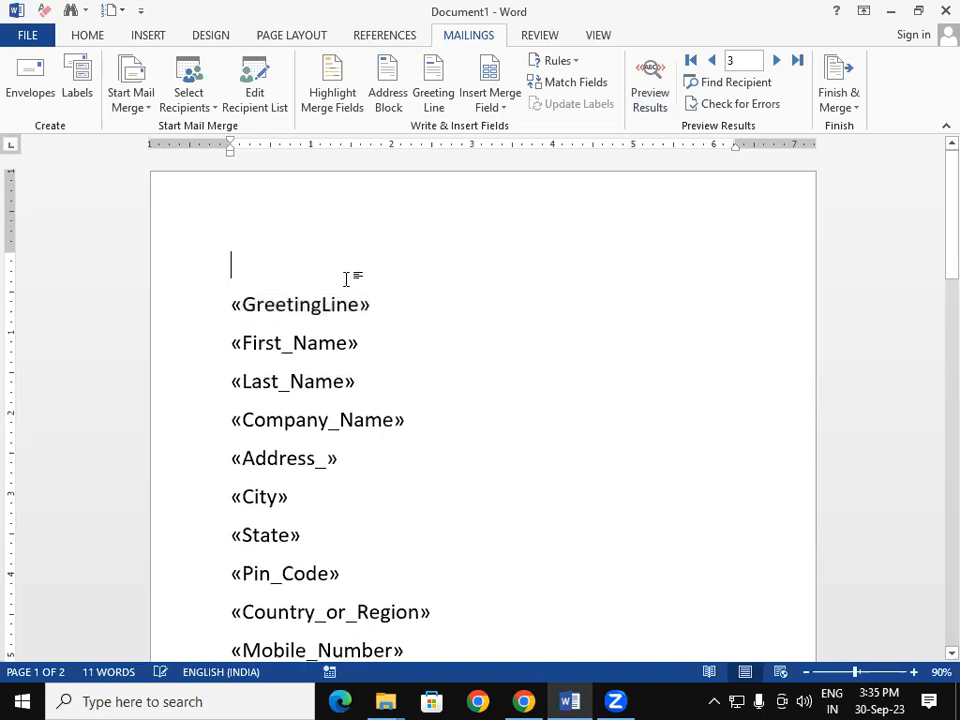
Insert the Title merge field on a new line between GreetingLine and First_Name.
{"action": "left_click", "coordinate": [378, 305]}
{"action": "type", "text": "s"}
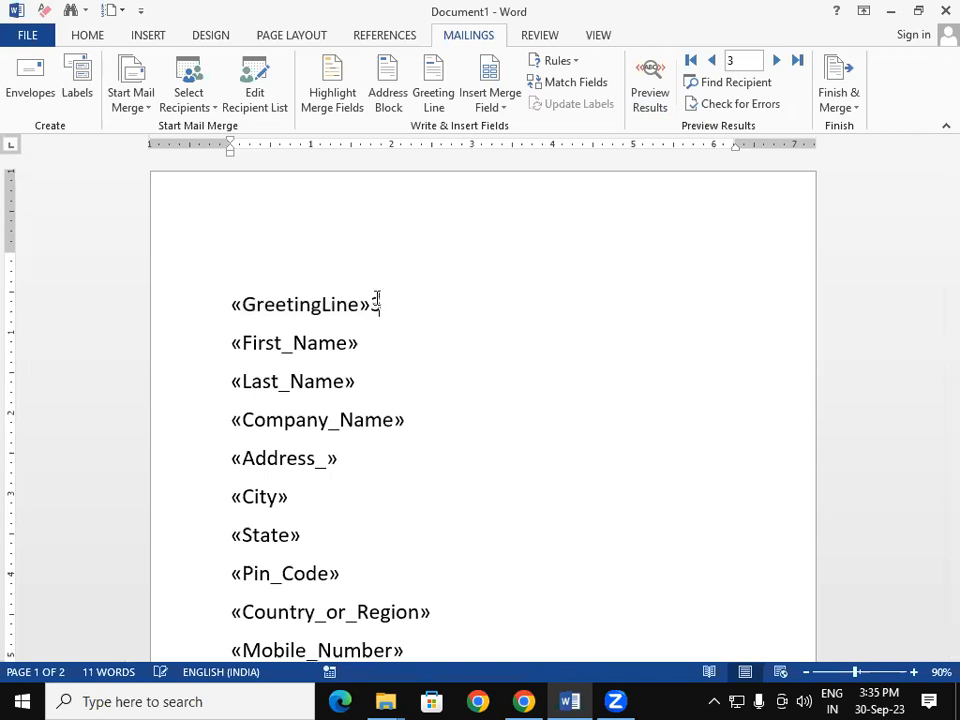
{"action": "key", "text": "BackSpace"}
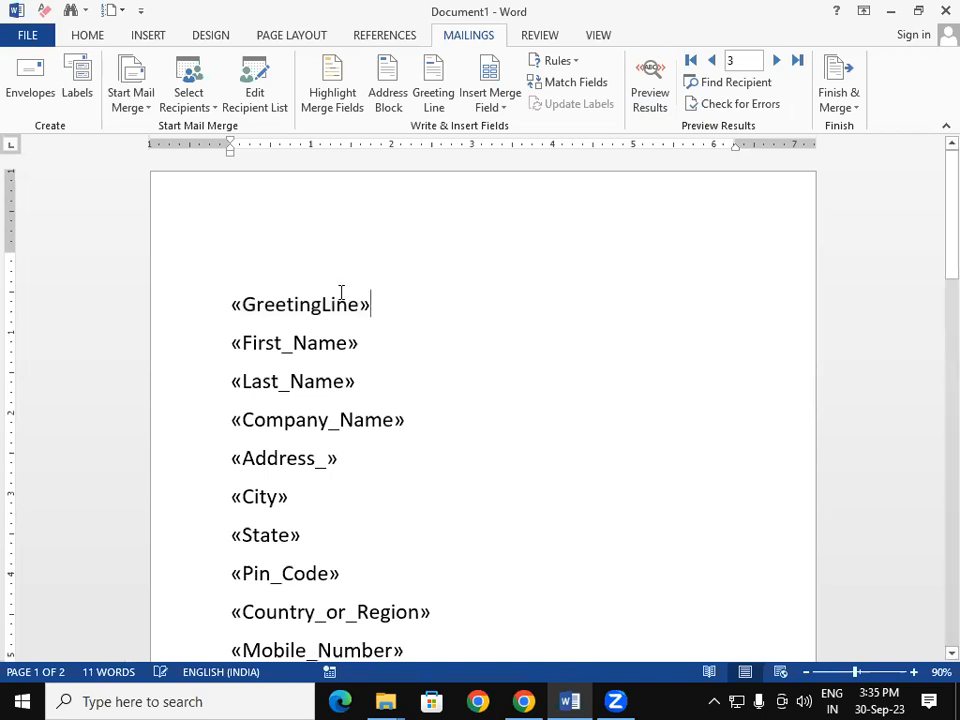
{"action": "key", "text": "Return"}
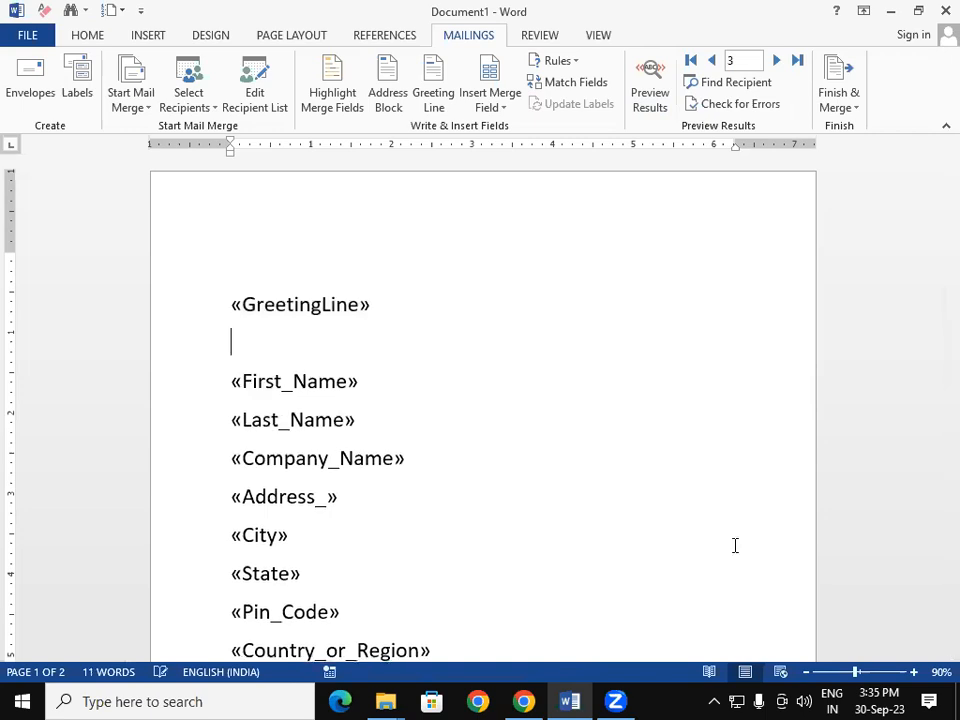
{"action": "left_click", "coordinate": [490, 104]}
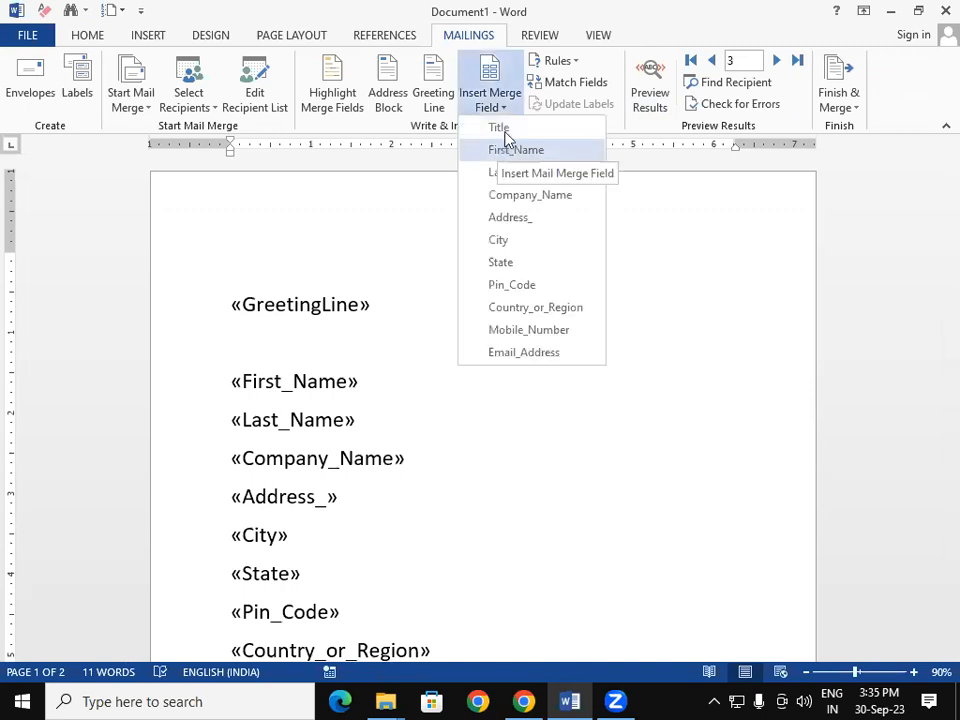
{"action": "key", "text": "Escape"}
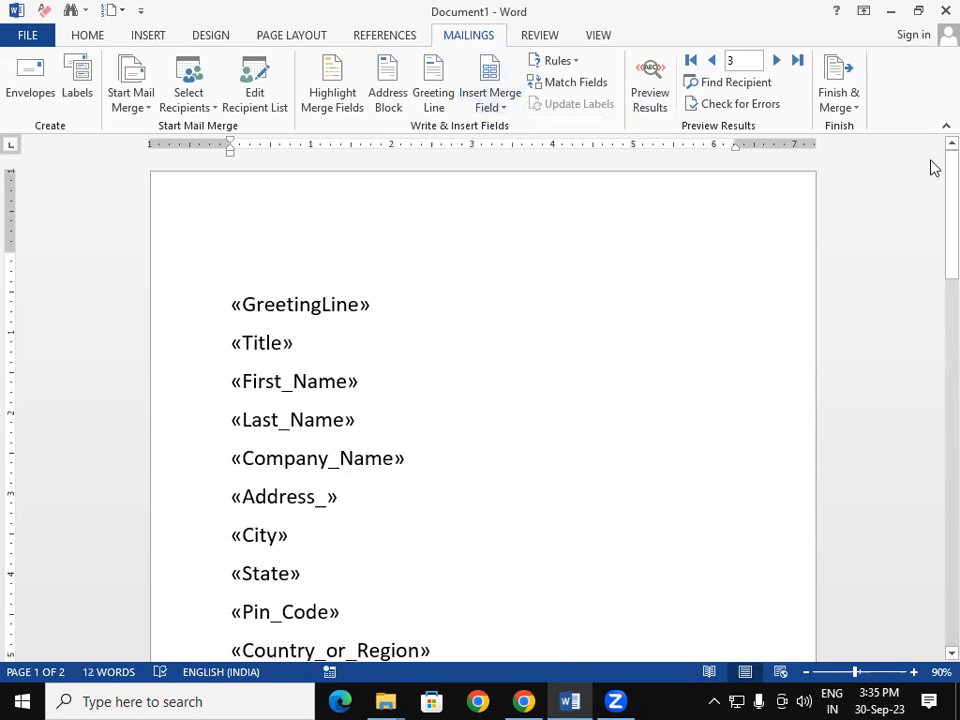
Preview the merged letters for recipients 3, 1, 2 and 4, and return to the merge field view.
{"action": "left_click", "coordinate": [647, 90]}
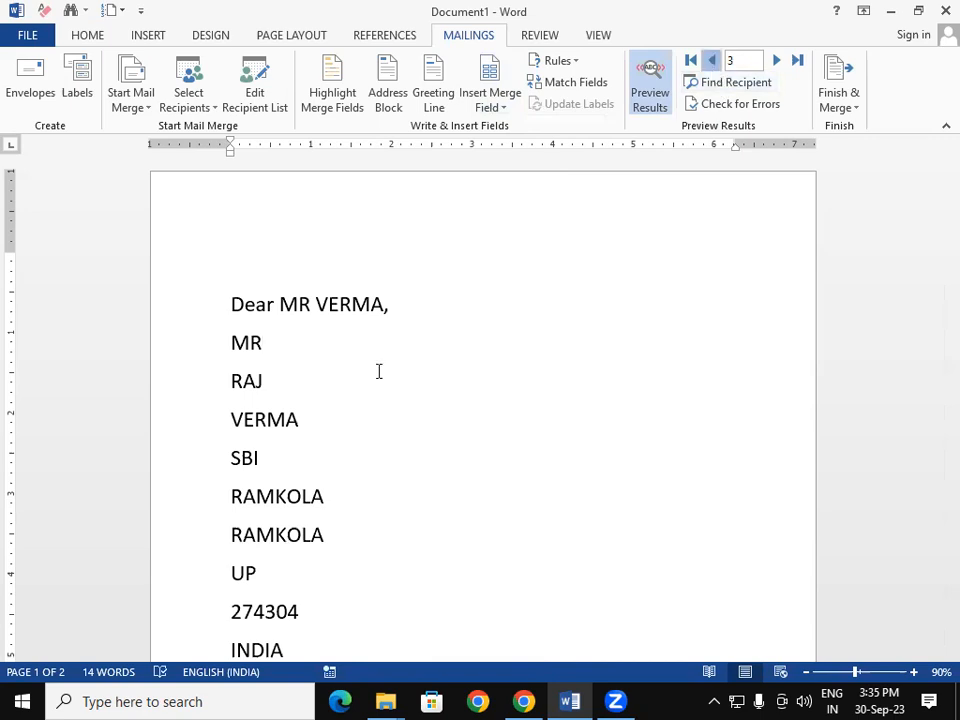
{"action": "left_click", "coordinate": [711, 60]}
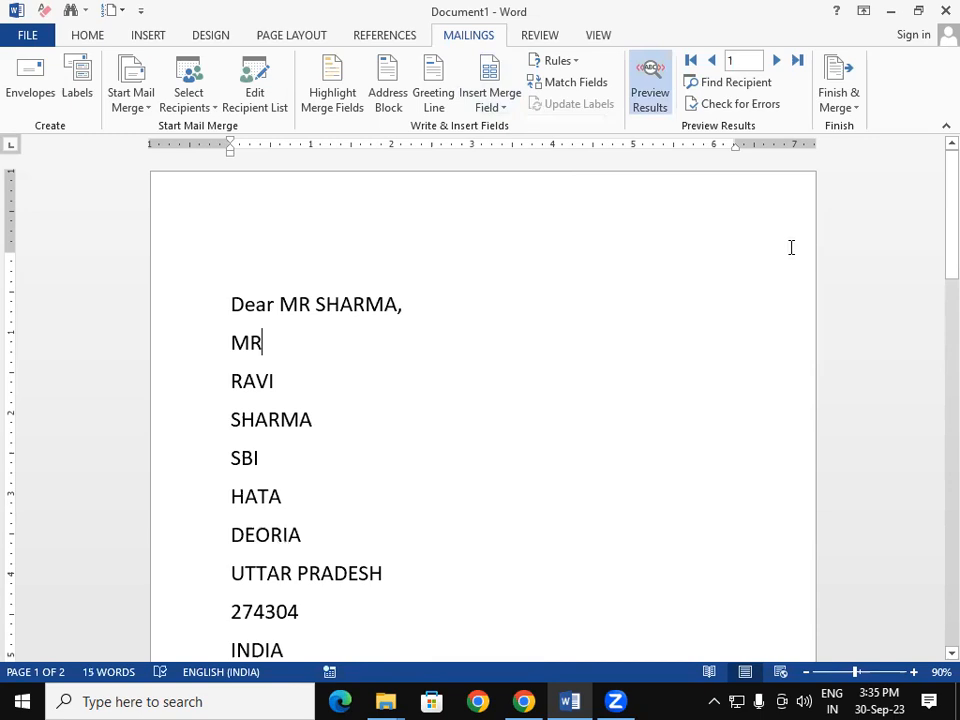
{"action": "left_click", "coordinate": [779, 61]}
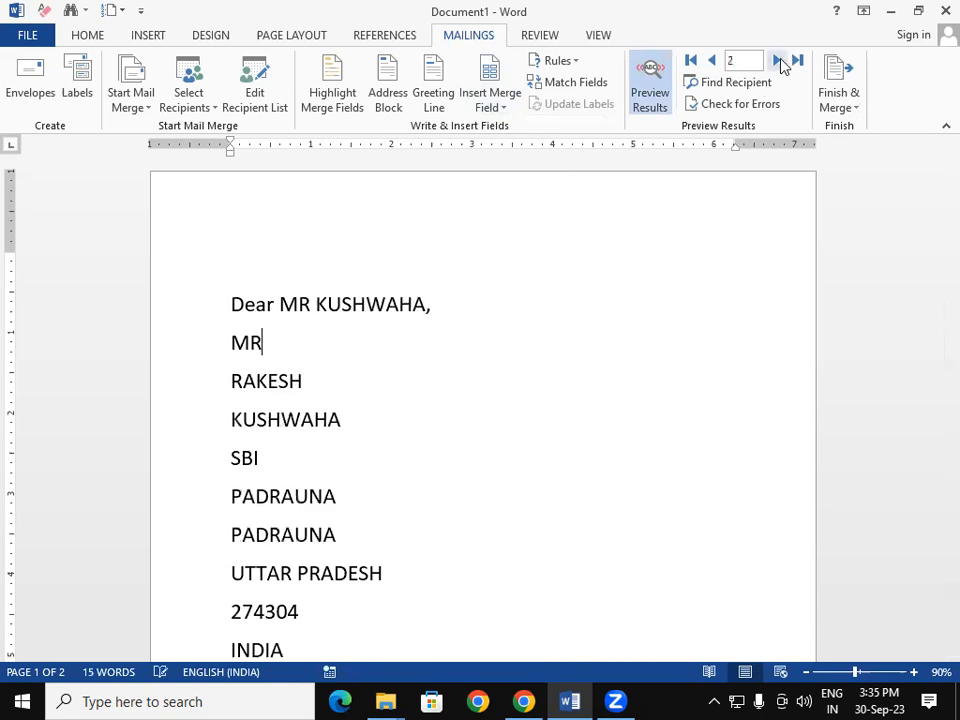
{"action": "double_click", "coordinate": [779, 61]}
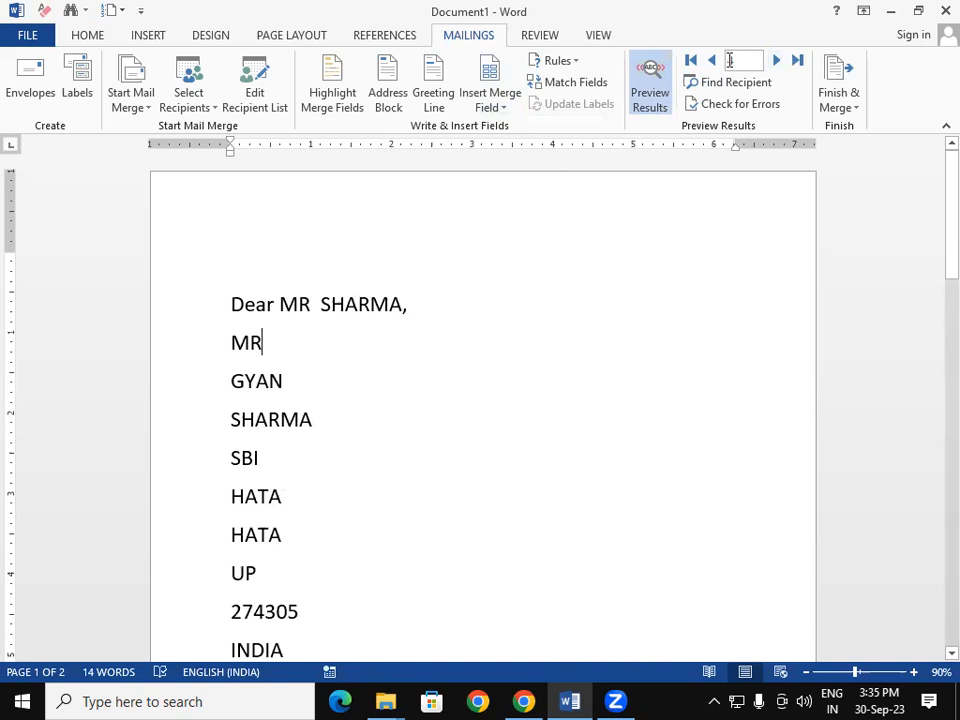
{"action": "left_click", "coordinate": [650, 100]}
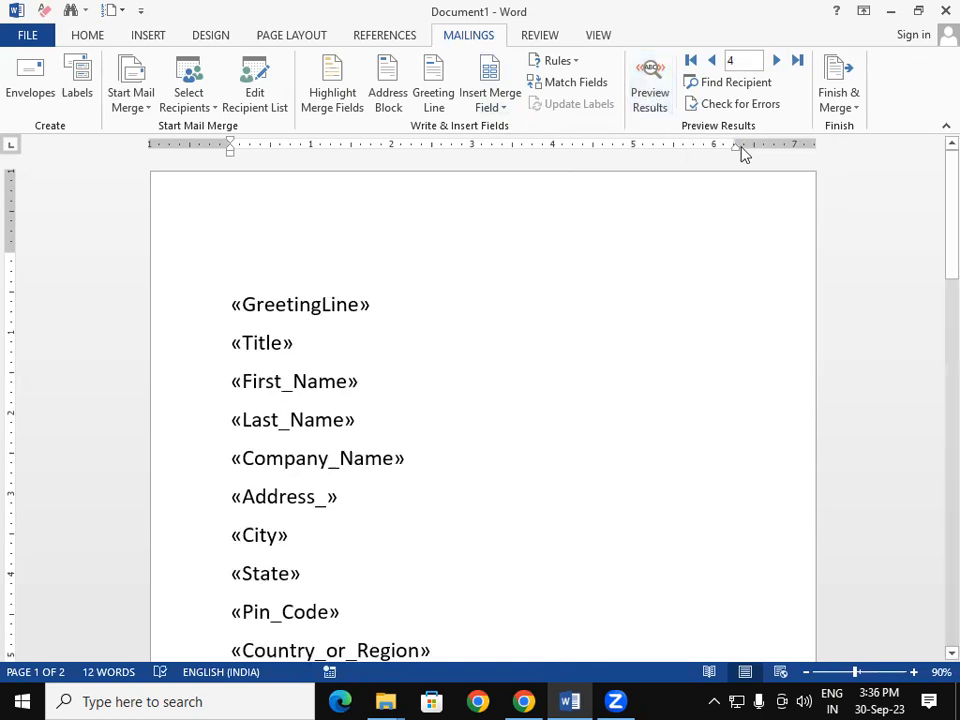
Search the recipient entries for the first recipient's first name in all fields and in the Title field, and close the search.
{"action": "left_click", "coordinate": [728, 88]}
{"action": "left_click_drag", "start_coordinate": [417, 270], "coordinate": [630, 234]}
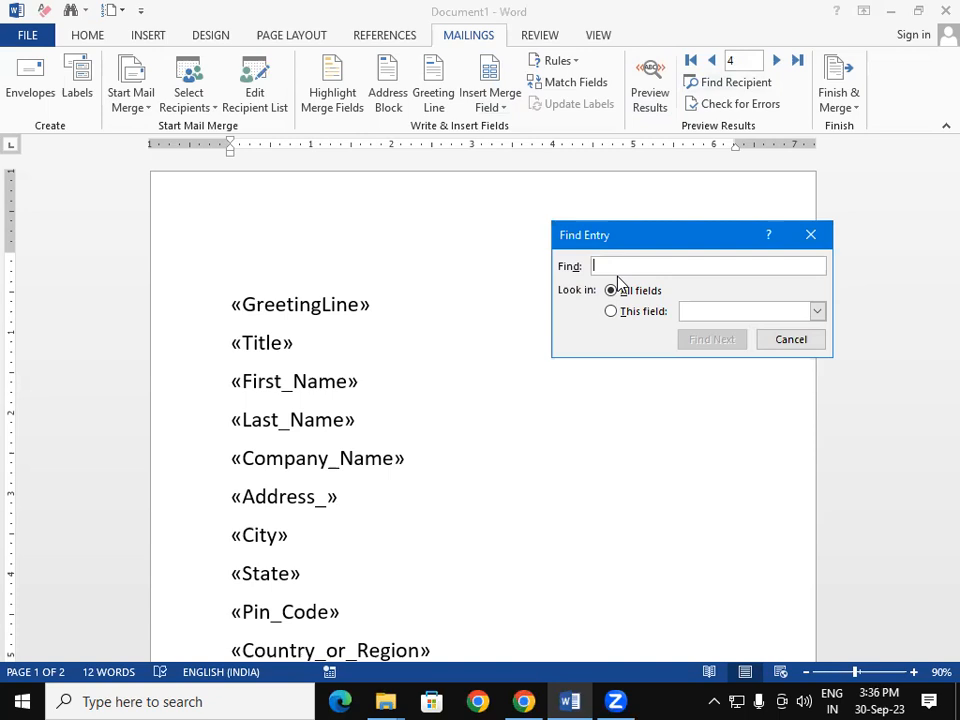
{"action": "type", "text": "RA"}
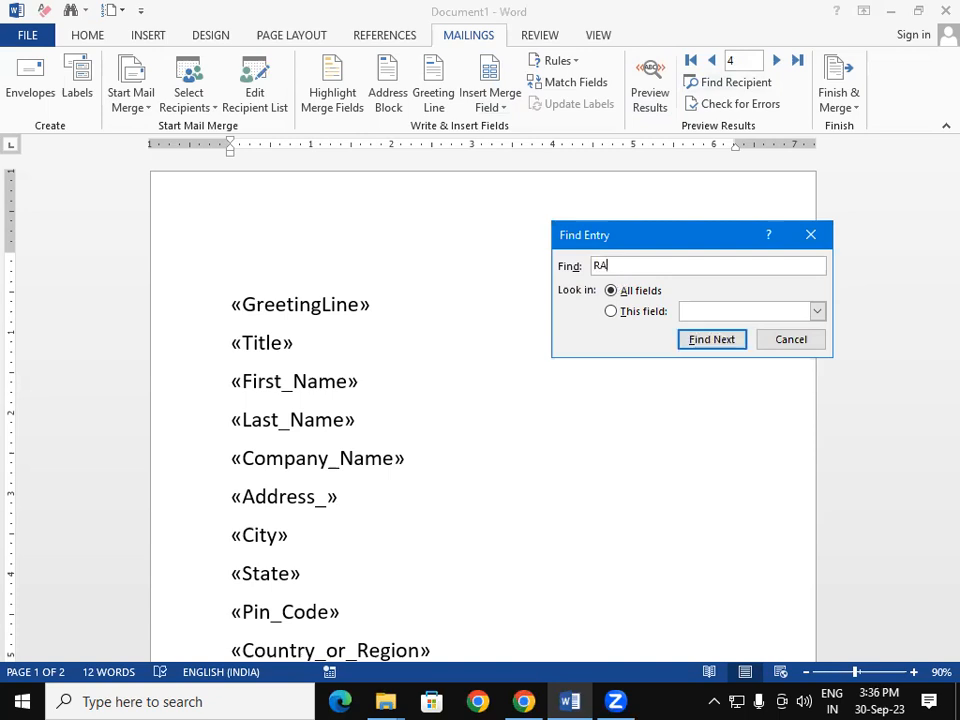
{"action": "type", "text": "VI"}
{"action": "left_click", "coordinate": [728, 345]}
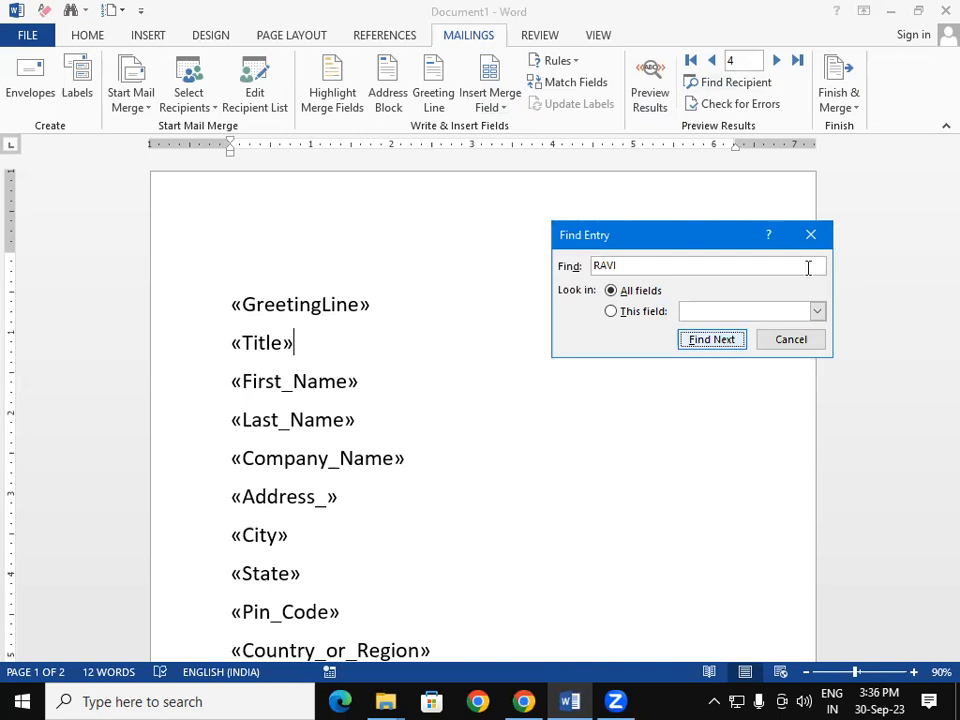
{"action": "left_click", "coordinate": [708, 342]}
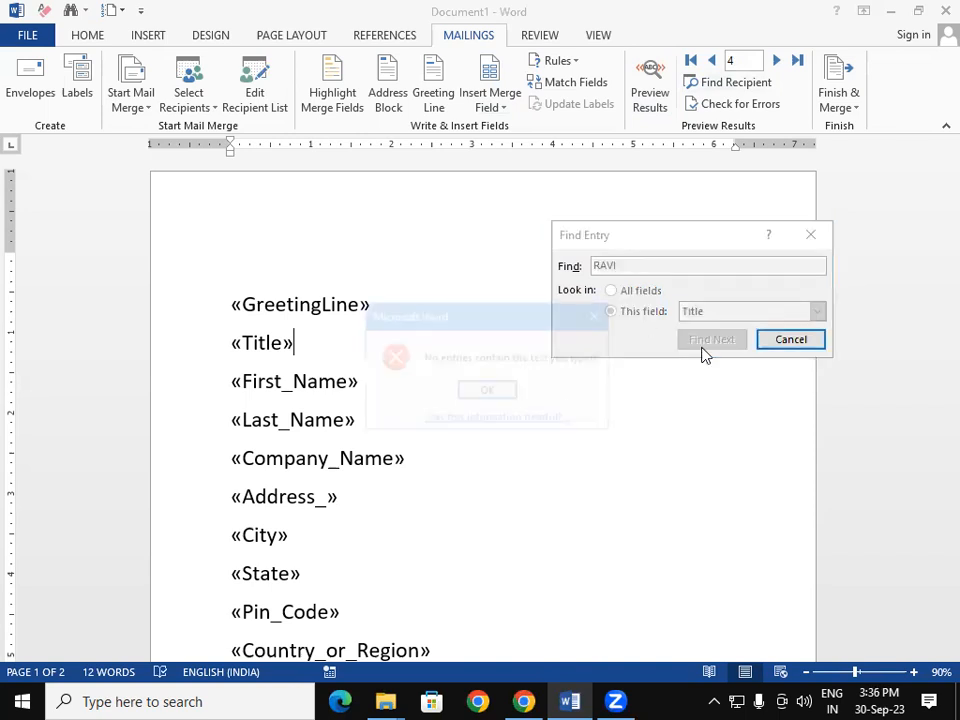
{"action": "key", "text": "Return"}
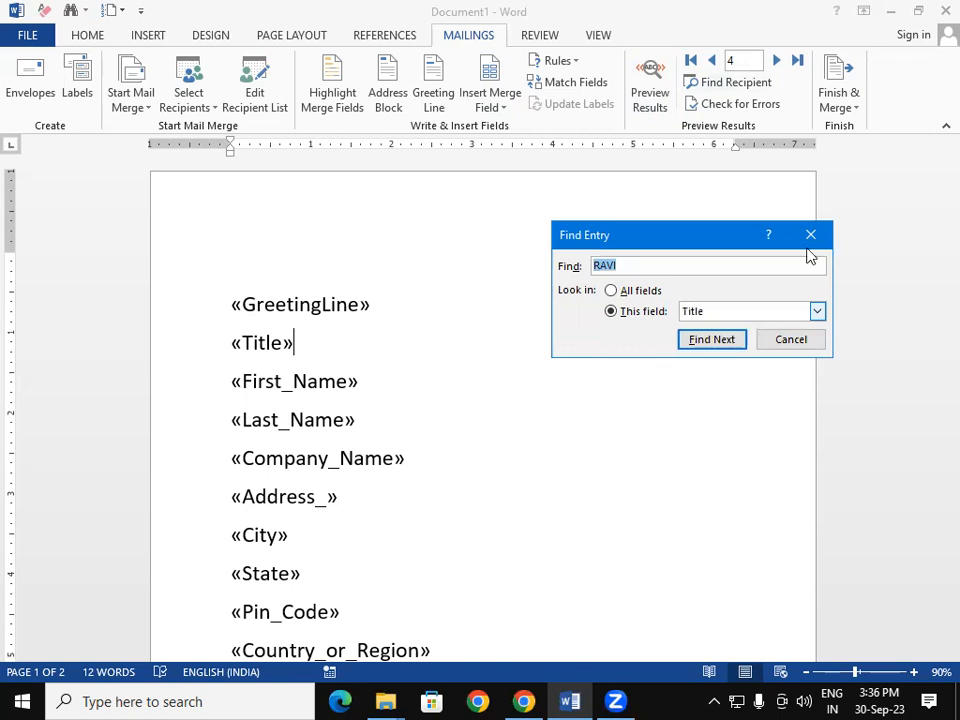
{"action": "key", "text": "Escape"}
Preview the merged letters from recipient 1 to recipient 5, and go back to recipient 3.
{"action": "left_click", "coordinate": [648, 72]}
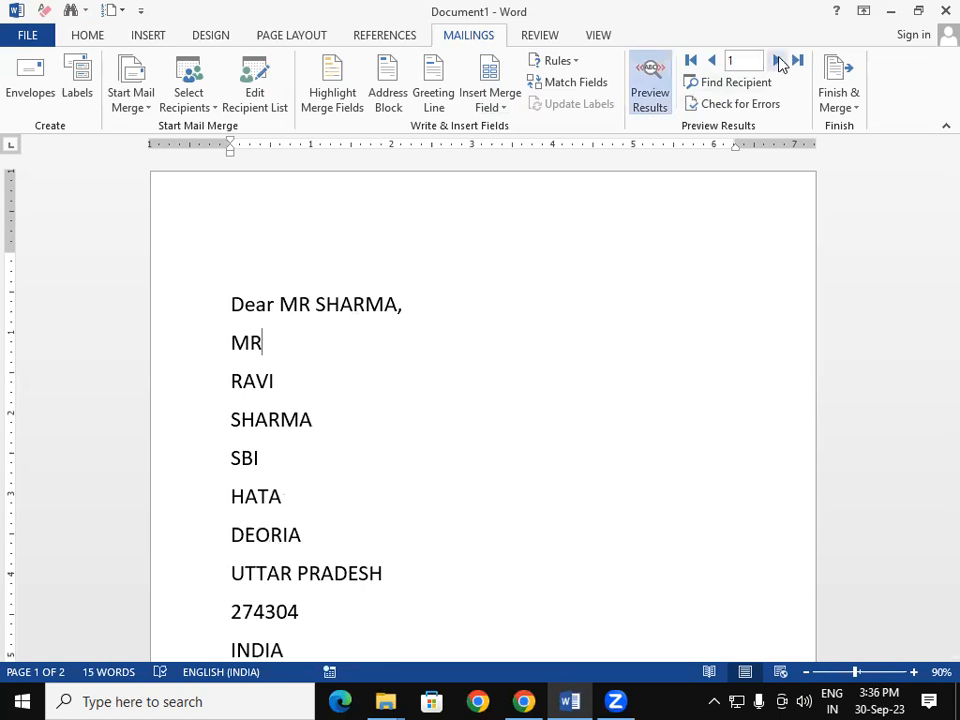
{"action": "triple_click", "coordinate": [779, 61]}
{"action": "left_click", "coordinate": [779, 61]}
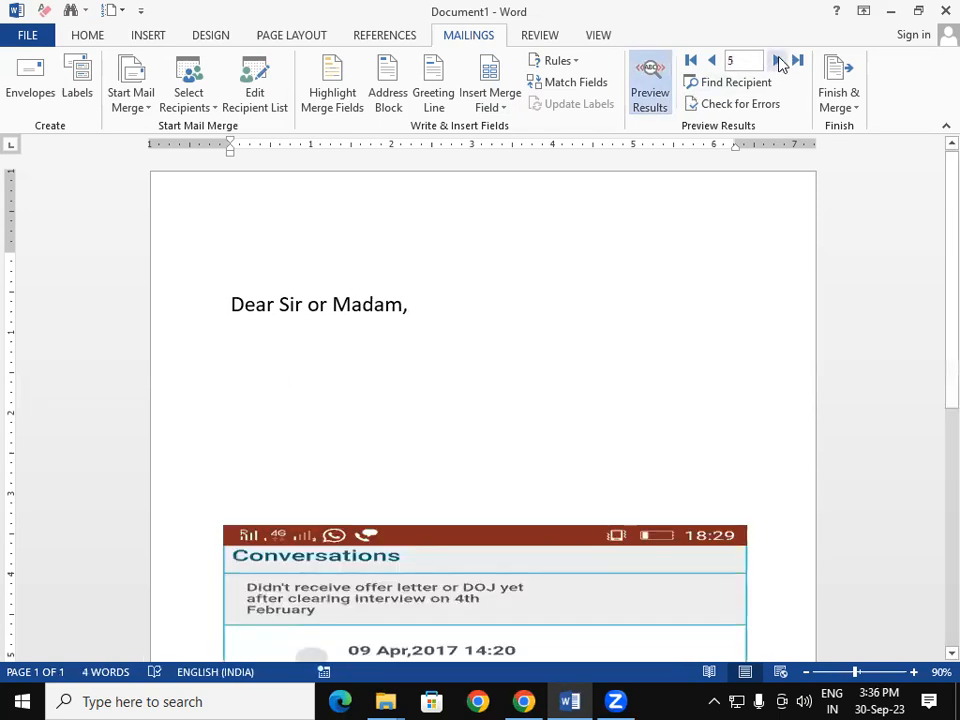
{"action": "double_click", "coordinate": [710, 61]}
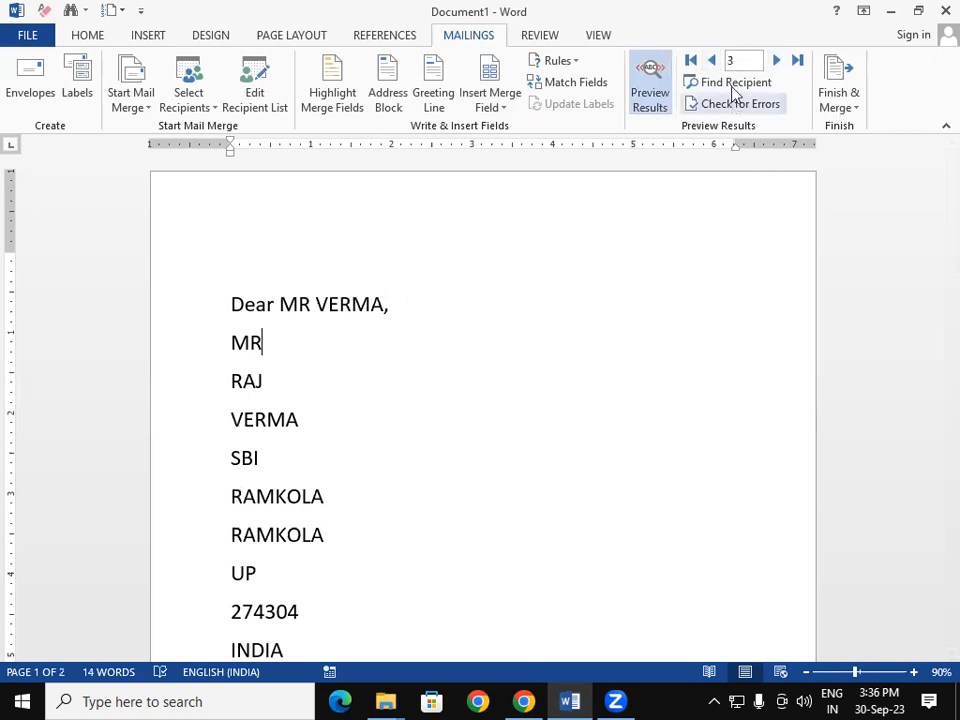
Find the first recipient's letter in the preview by searching all fields for the first name.
{"action": "left_click", "coordinate": [731, 85]}
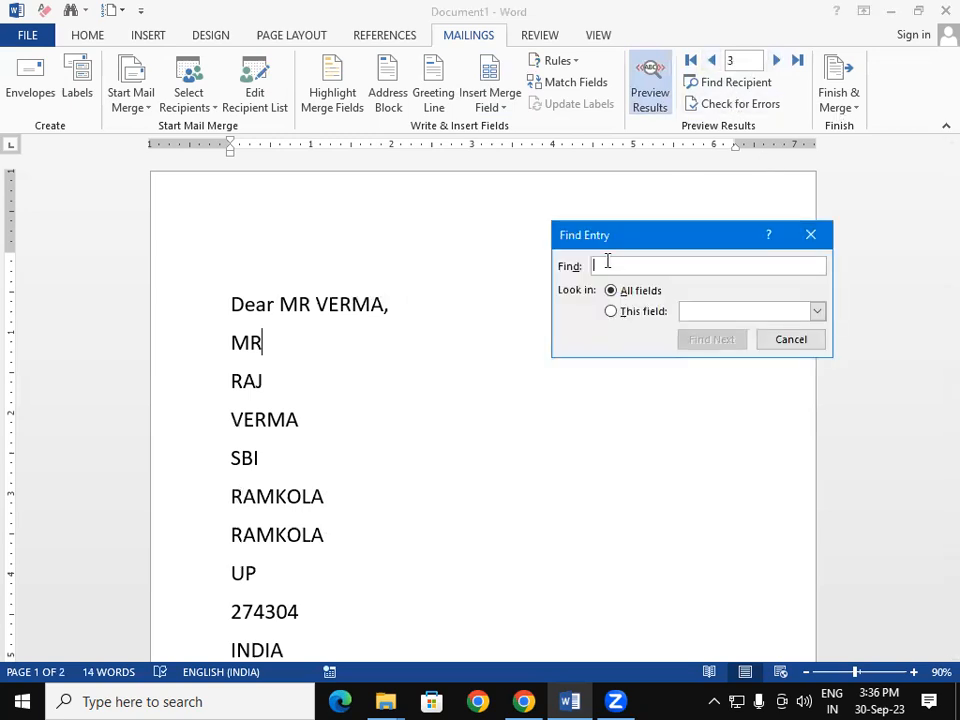
{"action": "type", "text": "RAV"}
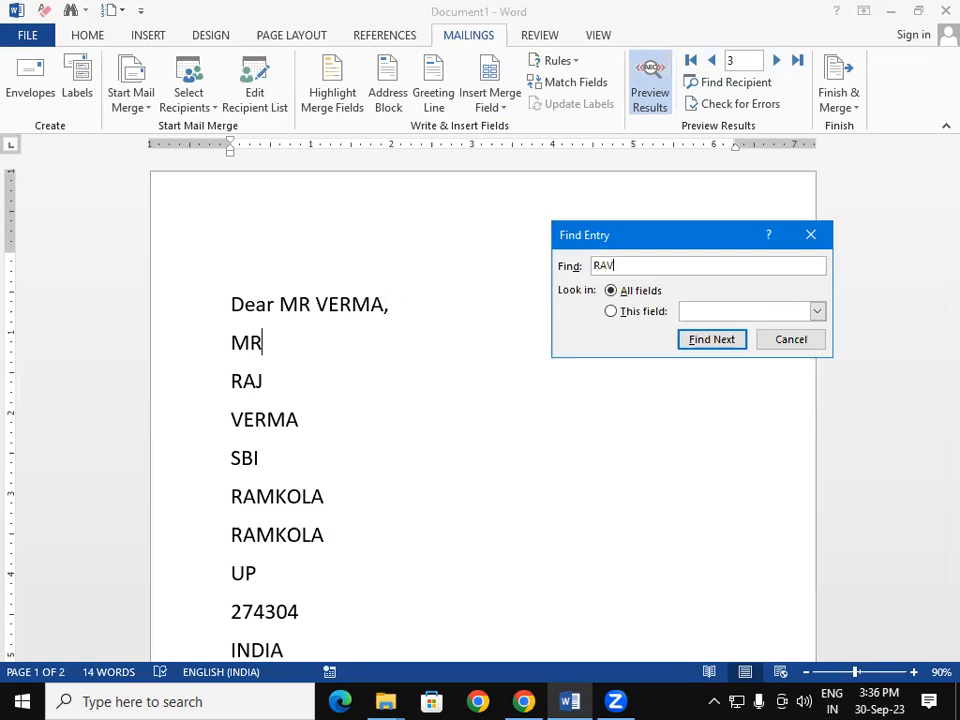
{"action": "type", "text": "I"}
{"action": "left_click", "coordinate": [720, 340]}
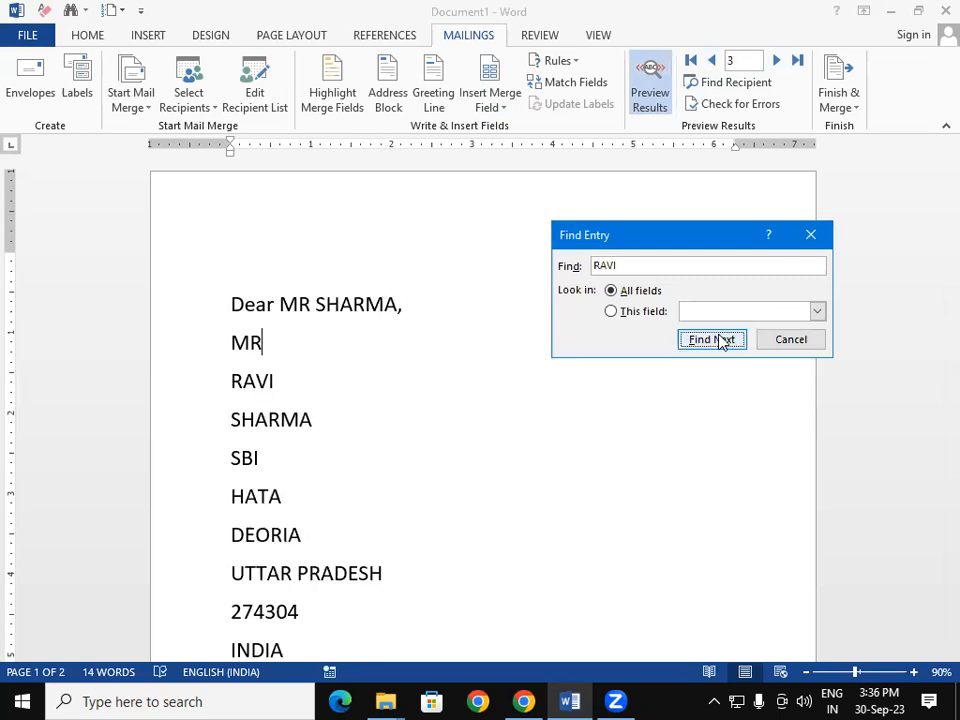
Find the fourth recipient's letter by searching all fields for that first name, and close the search.
{"action": "left_click", "coordinate": [645, 266]}
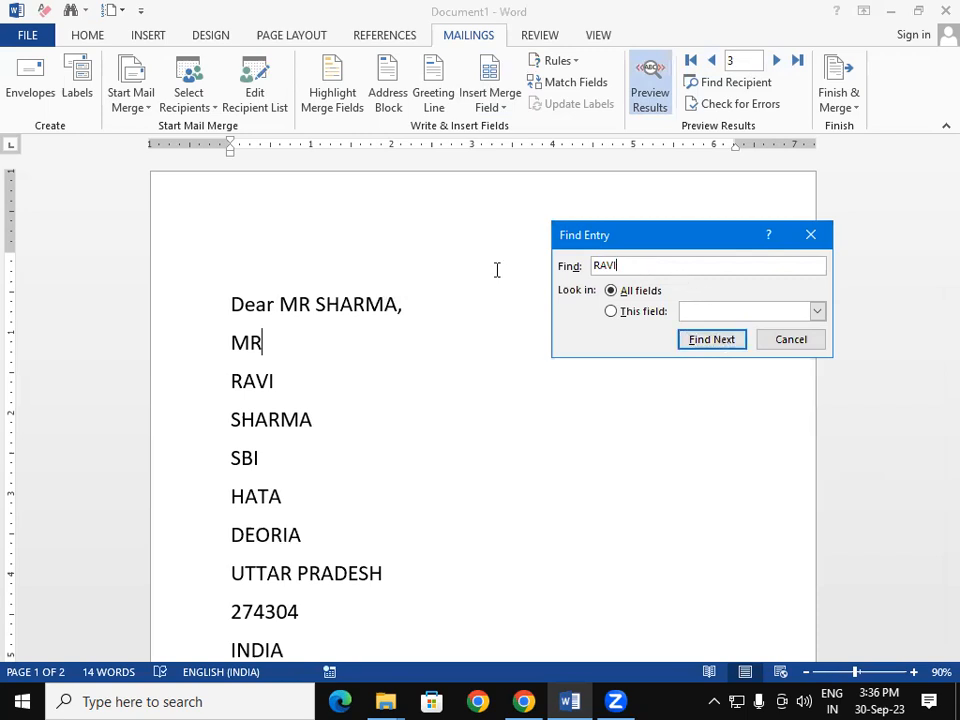
{"action": "key", "text": "ctrl+a"}
{"action": "type", "text": "GYAN"}
{"action": "left_click", "coordinate": [731, 346]}
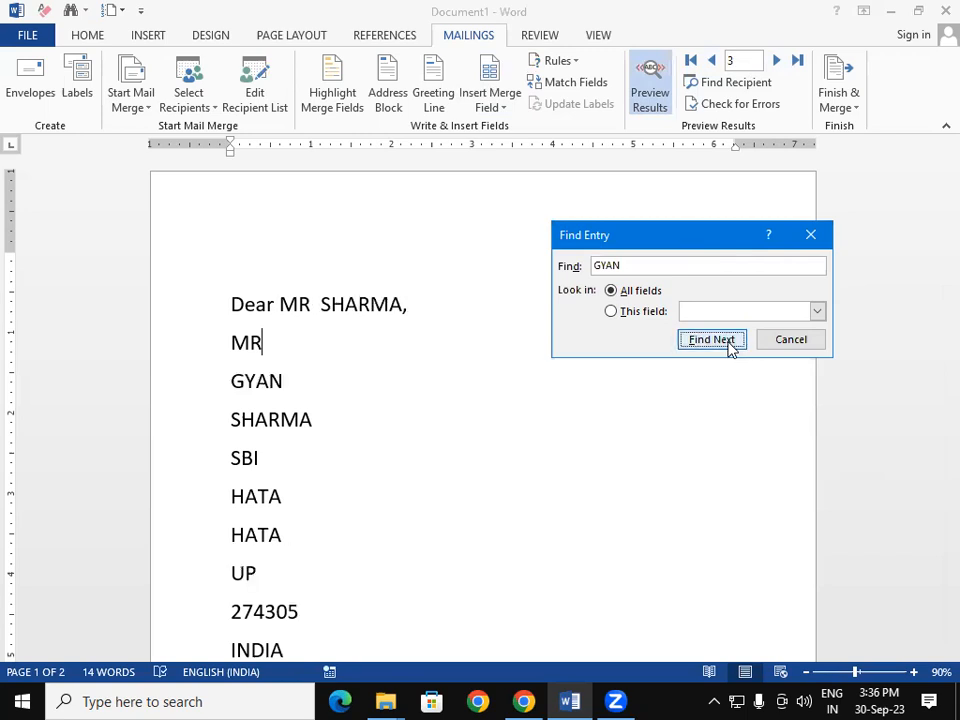
{"action": "left_click", "coordinate": [809, 236]}
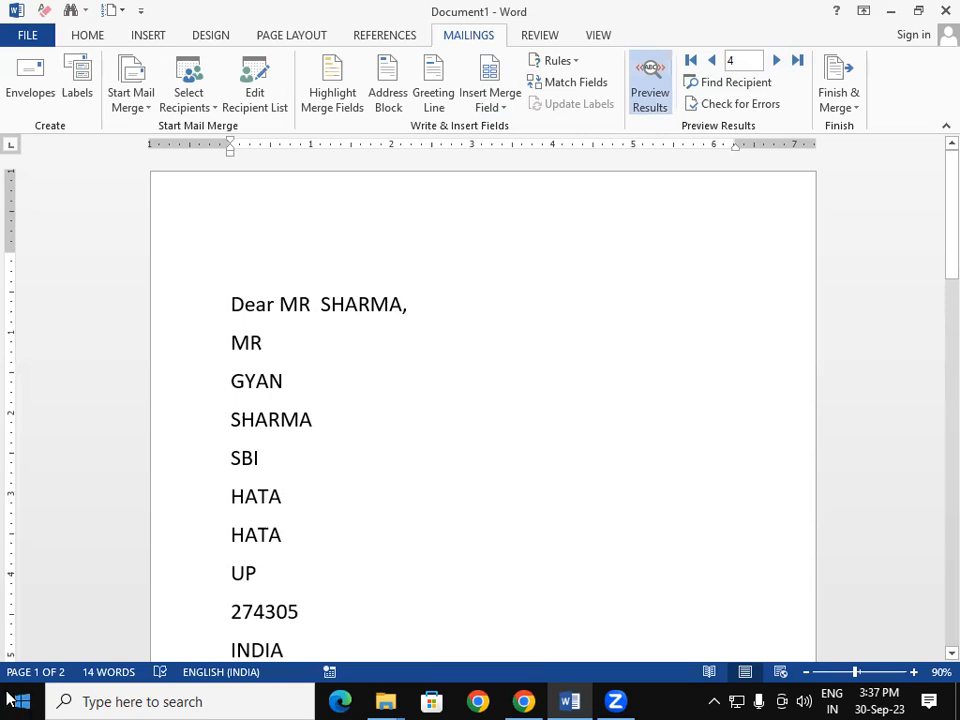
Examine the all, current record and from–to options for merging to individual documents, and close them without merging.
{"action": "left_click", "coordinate": [840, 98]}
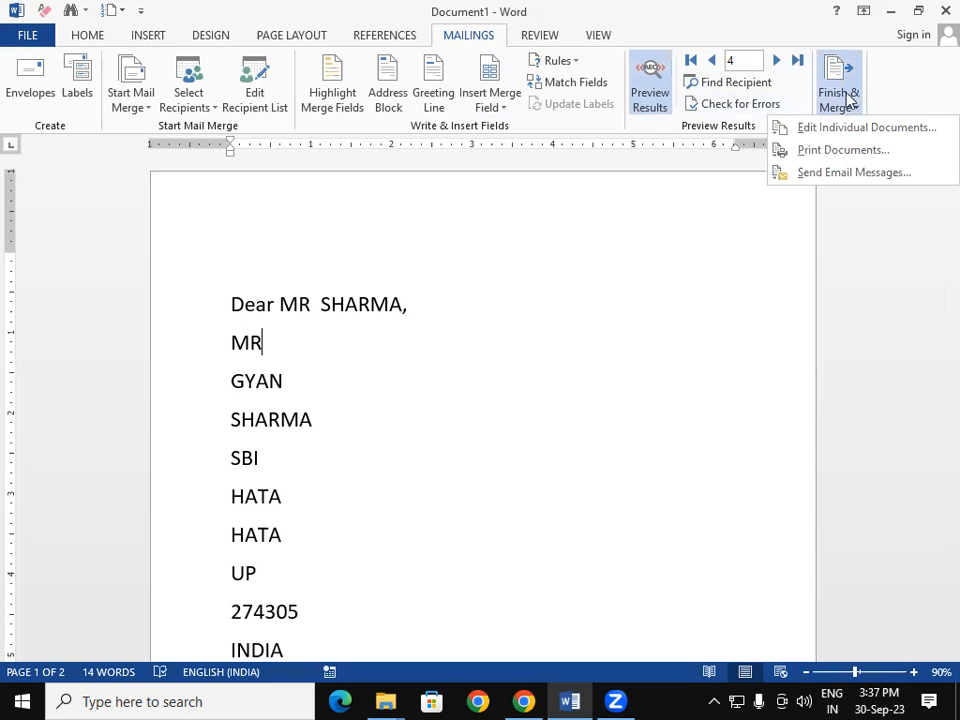
{"action": "left_click", "coordinate": [876, 130]}
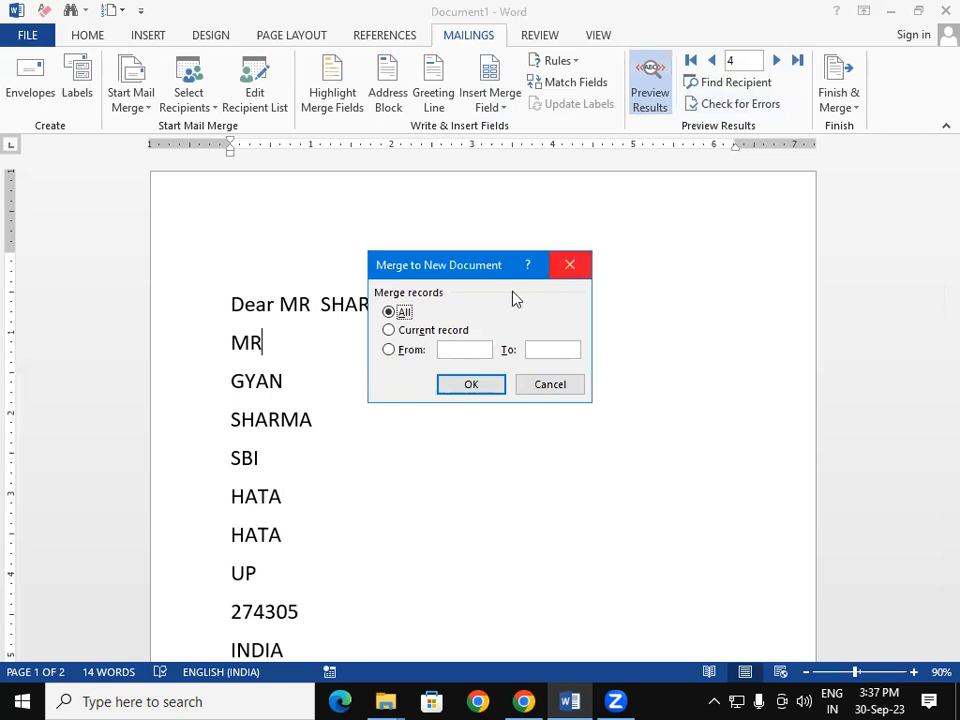
{"action": "left_click", "coordinate": [466, 348]}
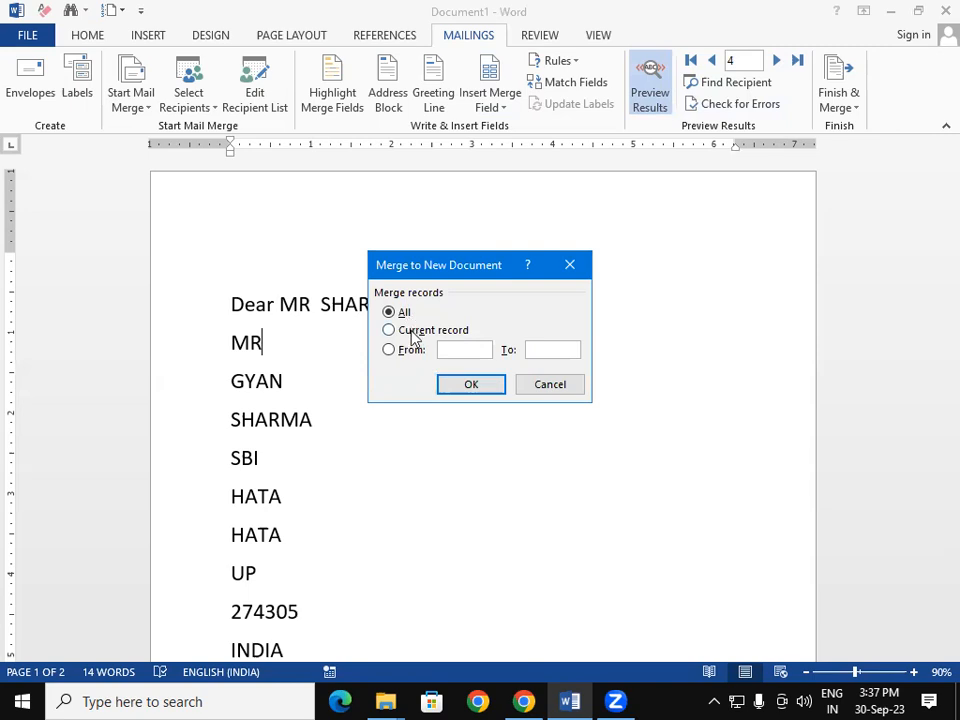
{"action": "key", "text": "alt+e"}
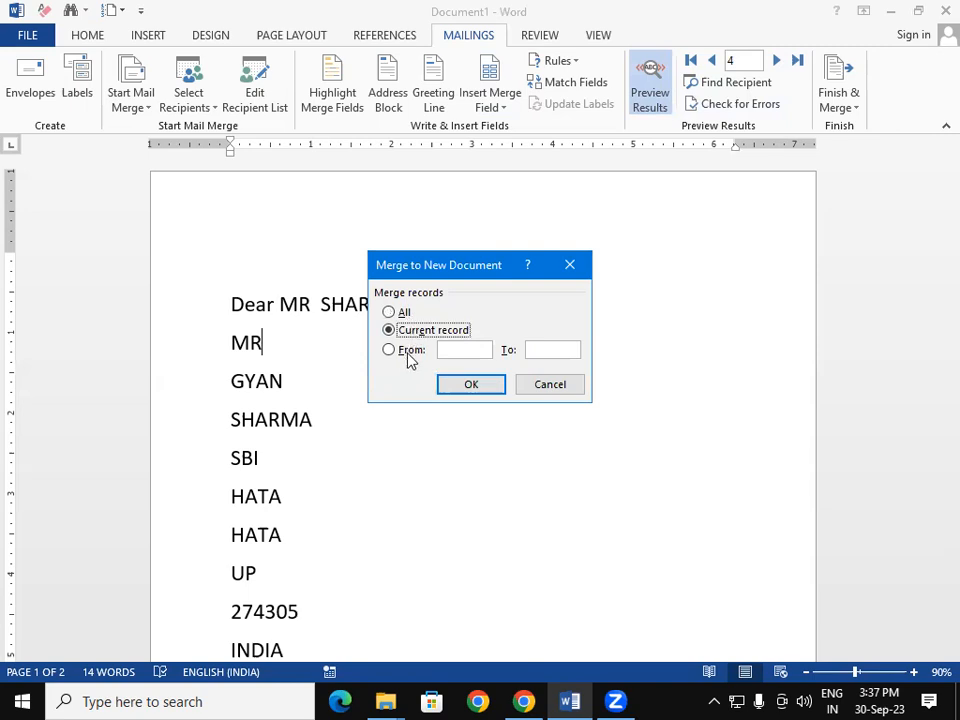
{"action": "left_click", "coordinate": [448, 349]}
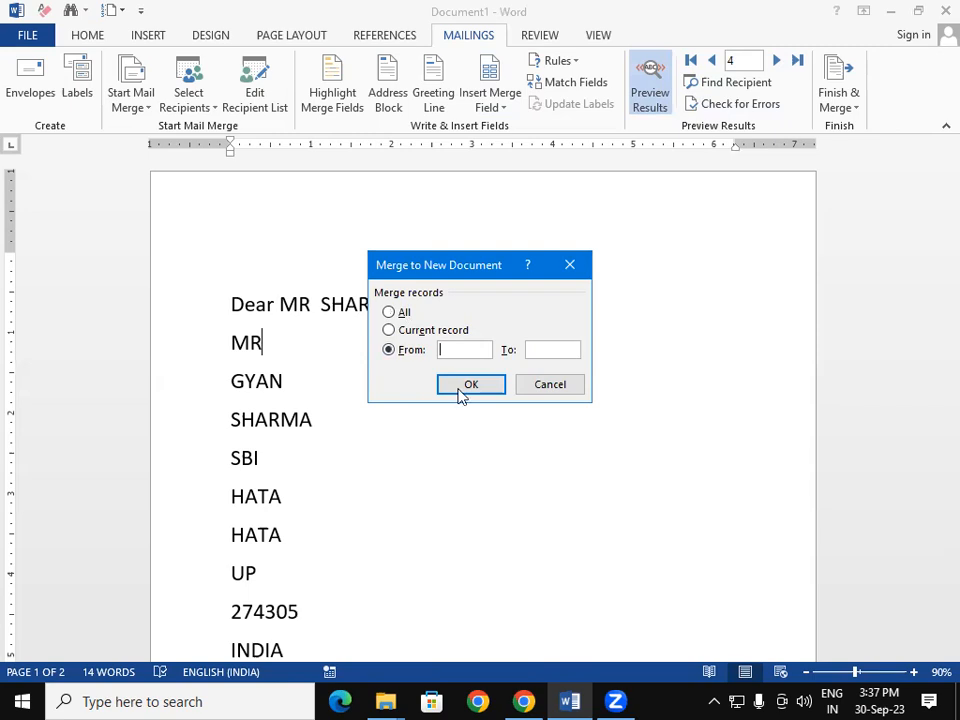
{"action": "left_click", "coordinate": [567, 262]}
Set the merged letters' print range to records 1 to 4, and cancel without printing.
{"action": "left_click", "coordinate": [831, 115]}
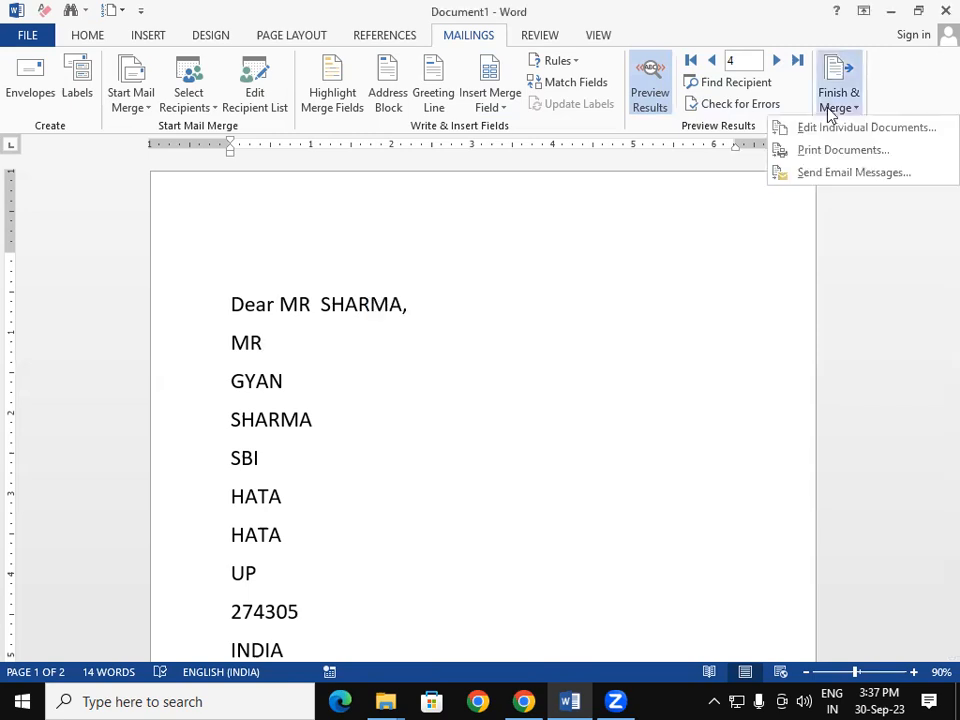
{"action": "left_click", "coordinate": [828, 151]}
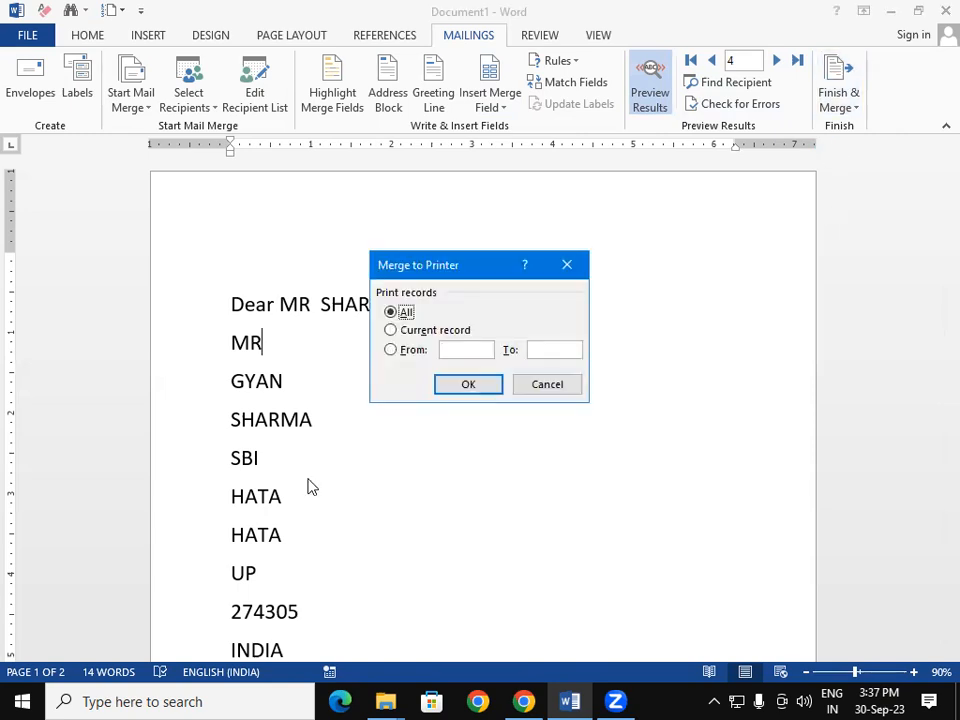
{"action": "left_click", "coordinate": [466, 352]}
{"action": "type", "text": "1"}
{"action": "left_click", "coordinate": [547, 349]}
{"action": "type", "text": "4"}
{"action": "key", "text": "Escape"}
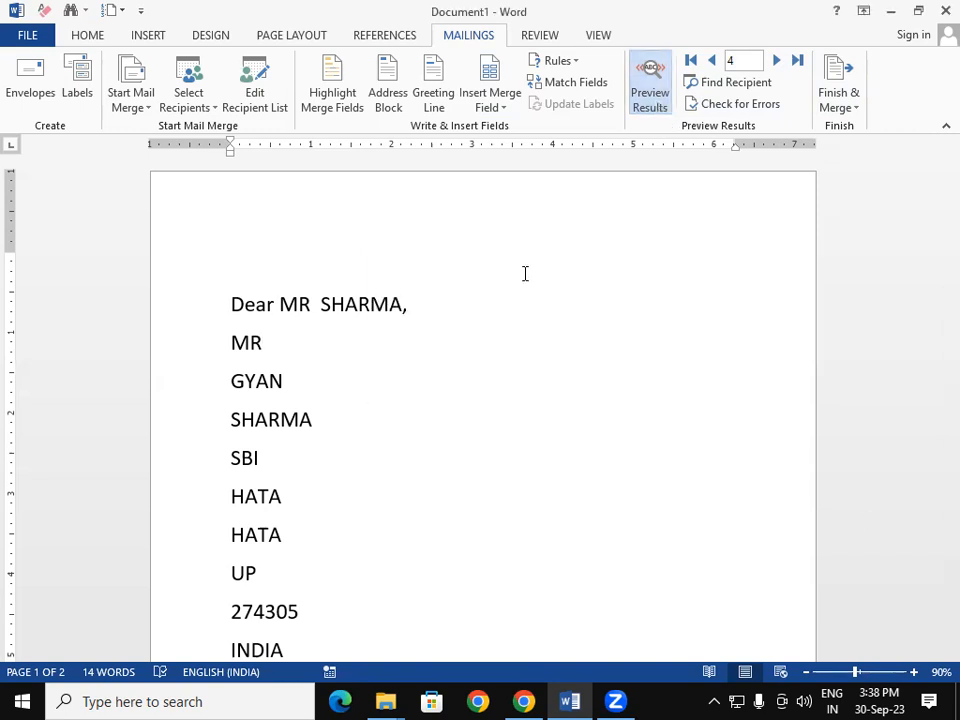
Return to the merge field view and shrink the font of all merge fields from GreetingLine to Email_Address.
{"action": "key", "text": "alt+shift+k"}
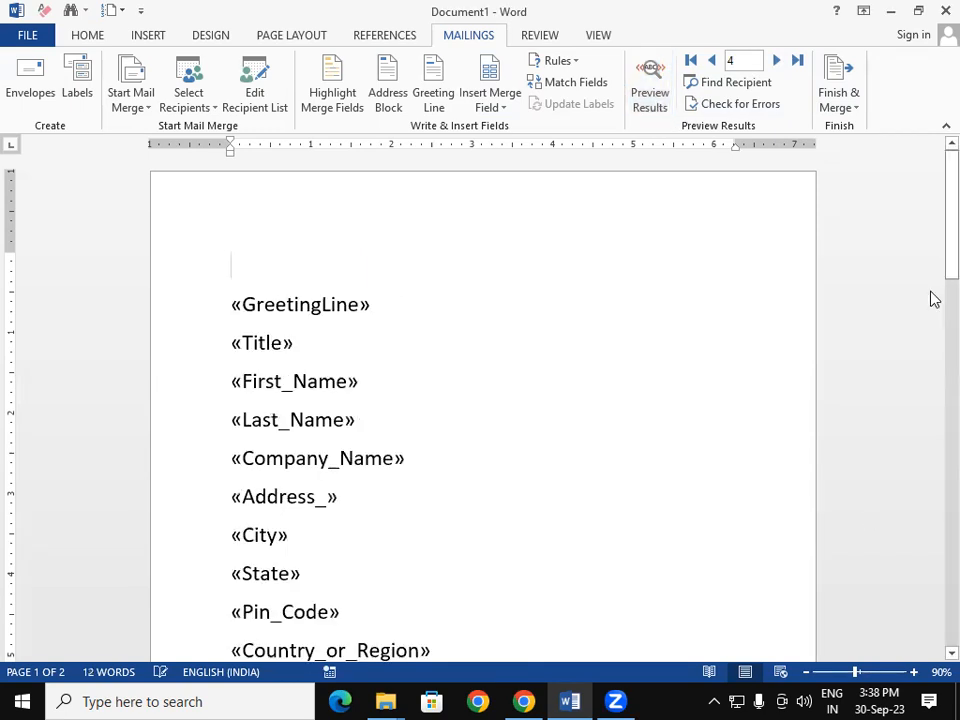
{"action": "scroll", "coordinate": [932, 242], "scroll_direction": "down", "scroll_amount": 1}
{"action": "scroll", "coordinate": [169, 320], "scroll_direction": "up", "scroll_amount": 1}
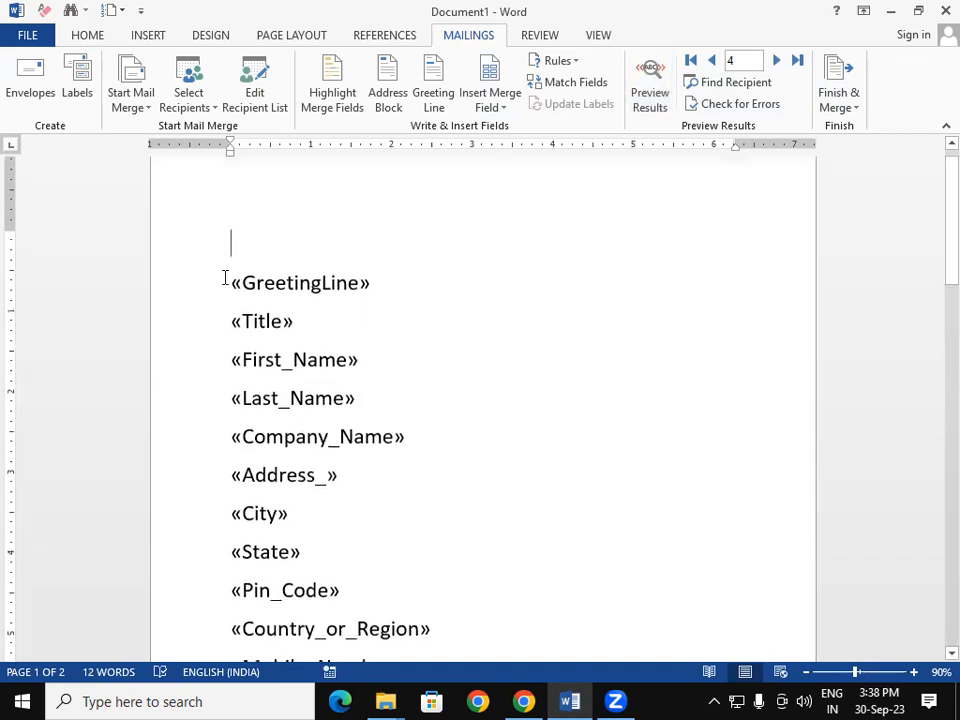
{"action": "key", "text": "shift+Down"}
{"action": "key", "text": "shift+Down"}
{"action": "key", "text": "shift+Down"}
{"action": "key", "text": "shift+Down"}
{"action": "left_click_drag", "start_coordinate": [515, 700], "coordinate": [499, 513]}
{"action": "key", "text": "ctrl+shift+comma"}
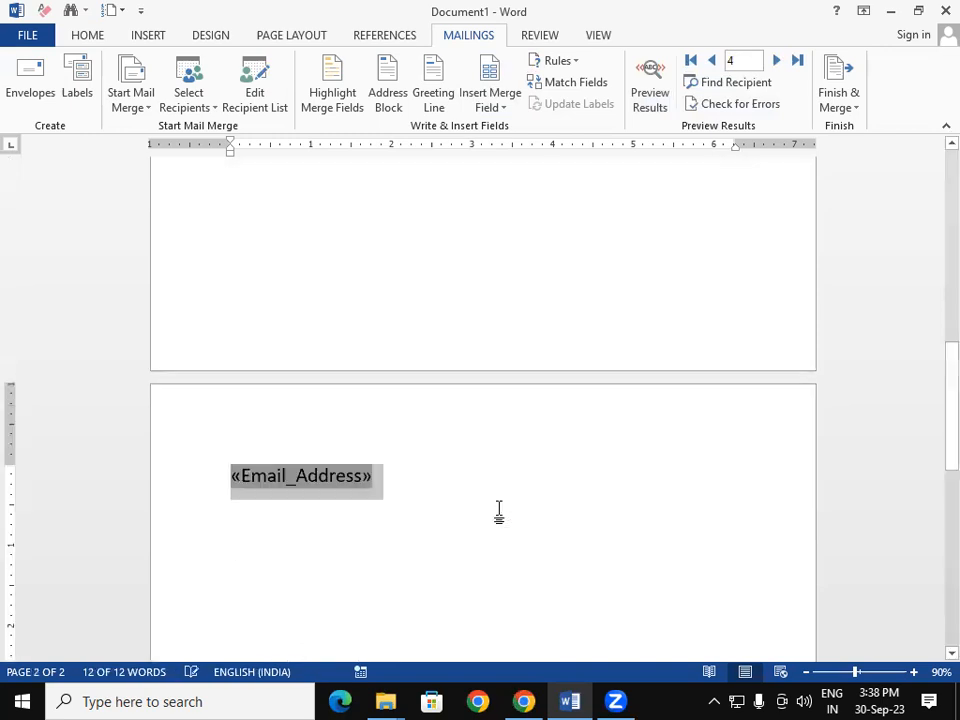
{"action": "key", "text": "ctrl+shift+comma"}
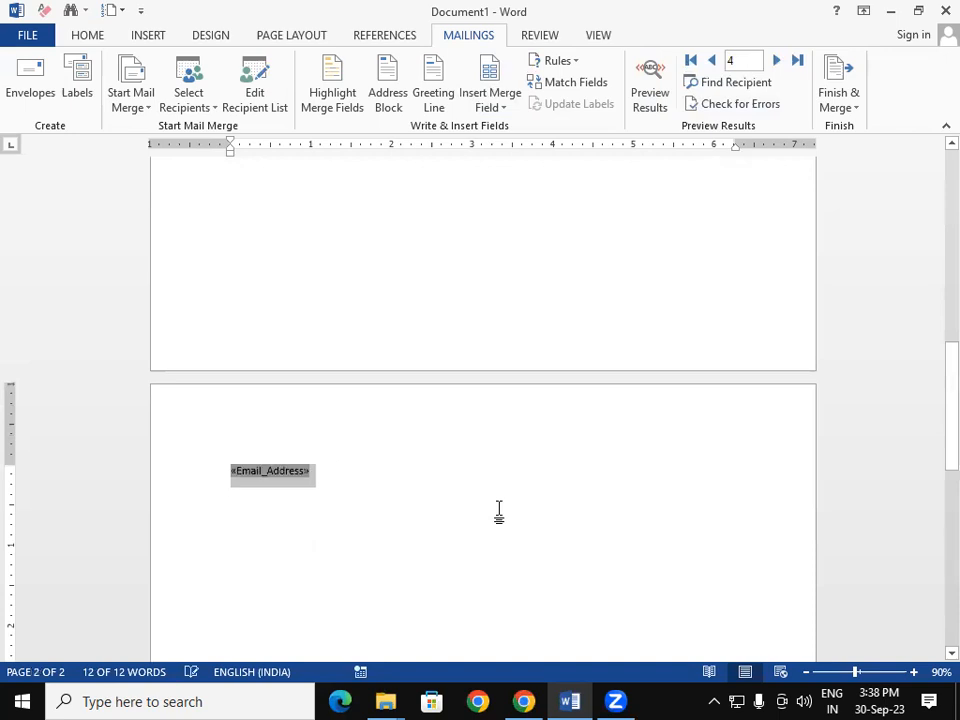
{"action": "key", "text": "ctrl+v"}
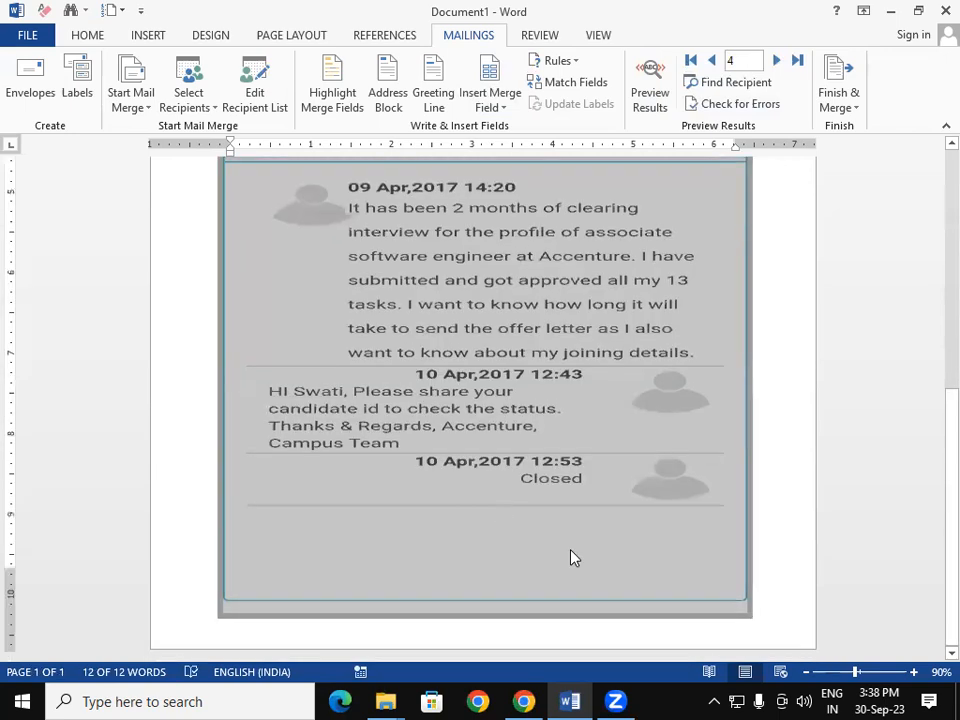
Reduce the page's top margin so the merge fields start close to the page's upper edge.
{"action": "scroll", "coordinate": [933, 435], "scroll_direction": "up", "scroll_amount": 3}
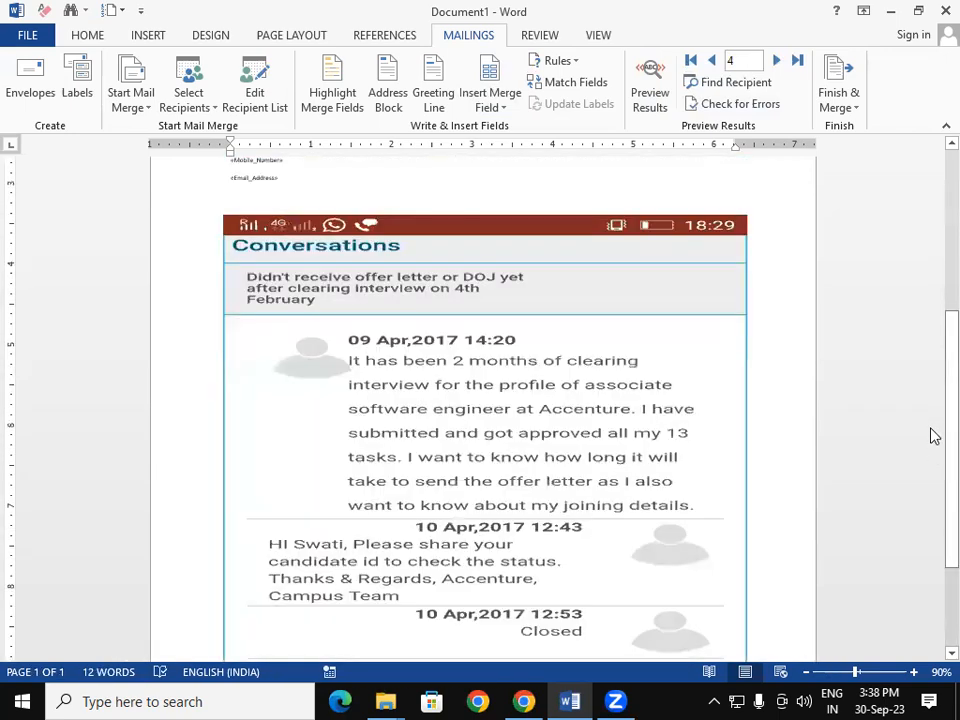
{"action": "scroll", "coordinate": [932, 336], "scroll_direction": "up", "scroll_amount": 4}
{"action": "scroll", "coordinate": [328, 281], "scroll_direction": "up", "scroll_amount": 1}
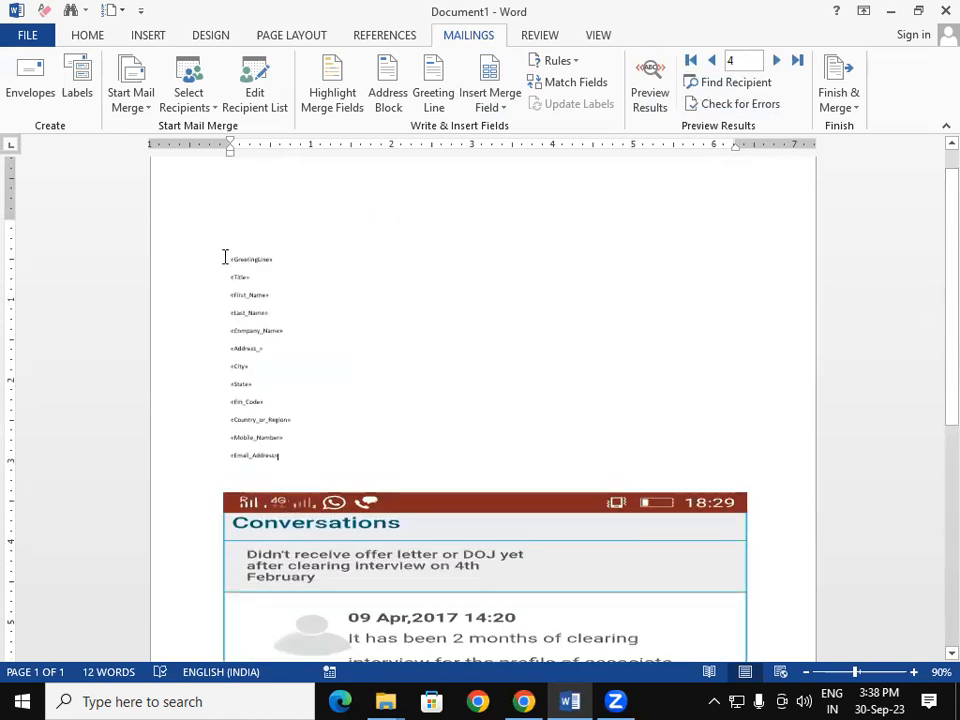
{"action": "left_click", "coordinate": [230, 262]}
{"action": "left_click", "coordinate": [341, 248]}
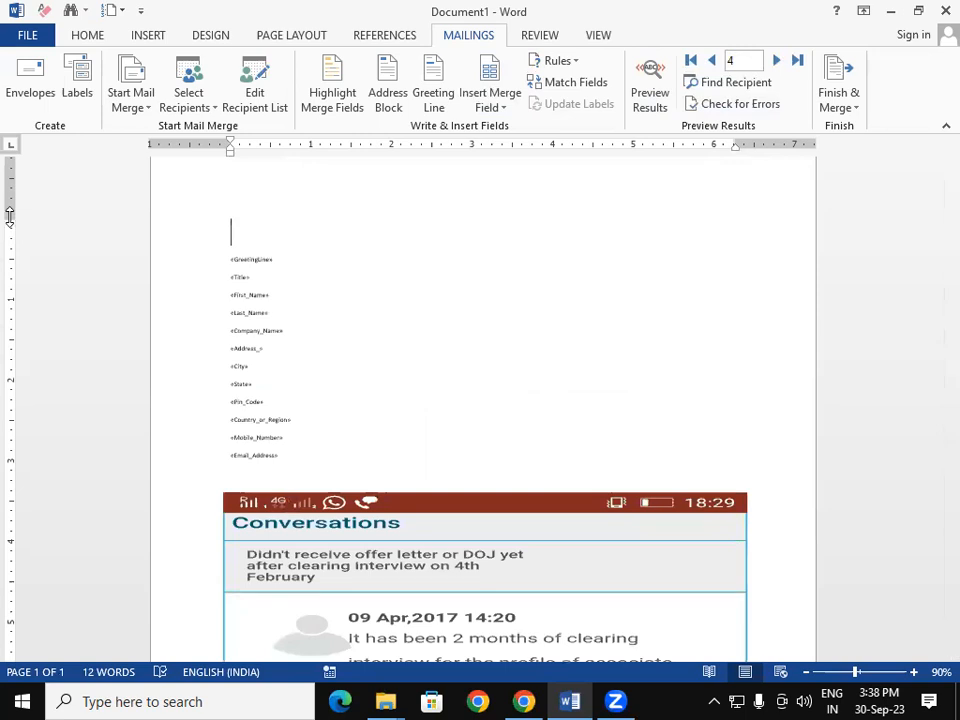
{"action": "double_click", "coordinate": [26, 153]}
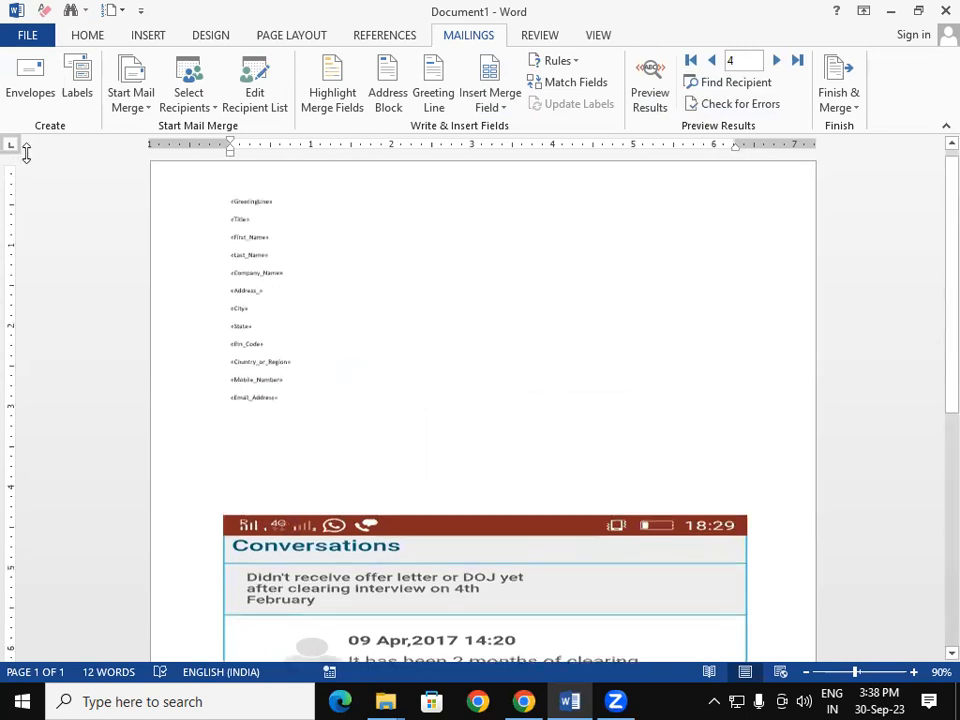
Move the letter picture up so it sits just below the Email_Address field.
{"action": "left_click", "coordinate": [447, 460]}
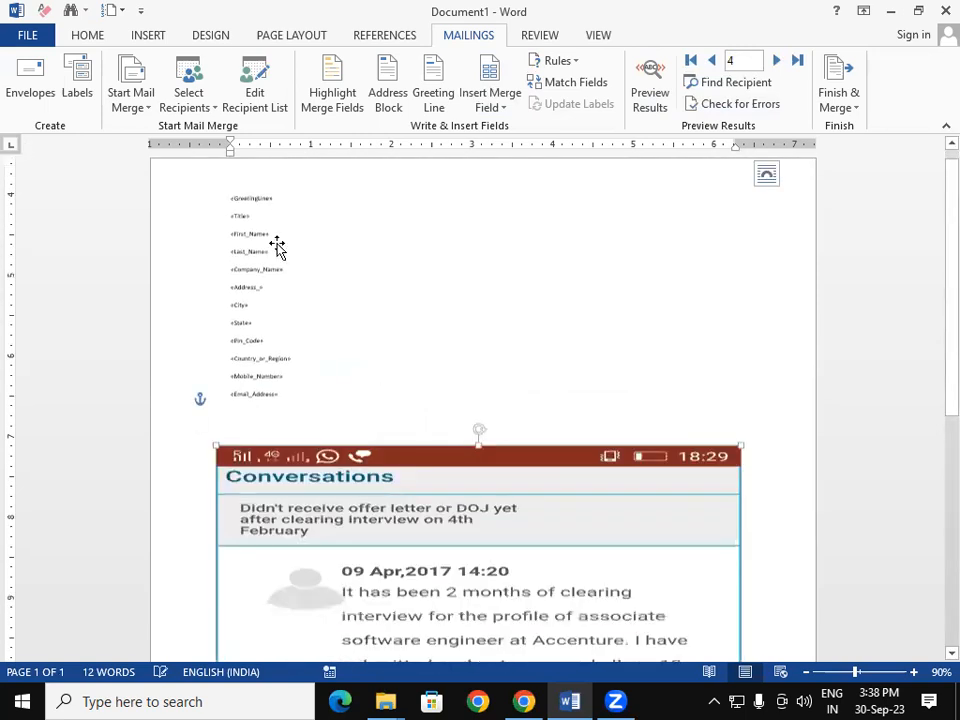
{"action": "scroll", "coordinate": [934, 471], "scroll_direction": "down", "scroll_amount": 5}
{"action": "scroll", "coordinate": [934, 351], "scroll_direction": "up", "scroll_amount": 5}
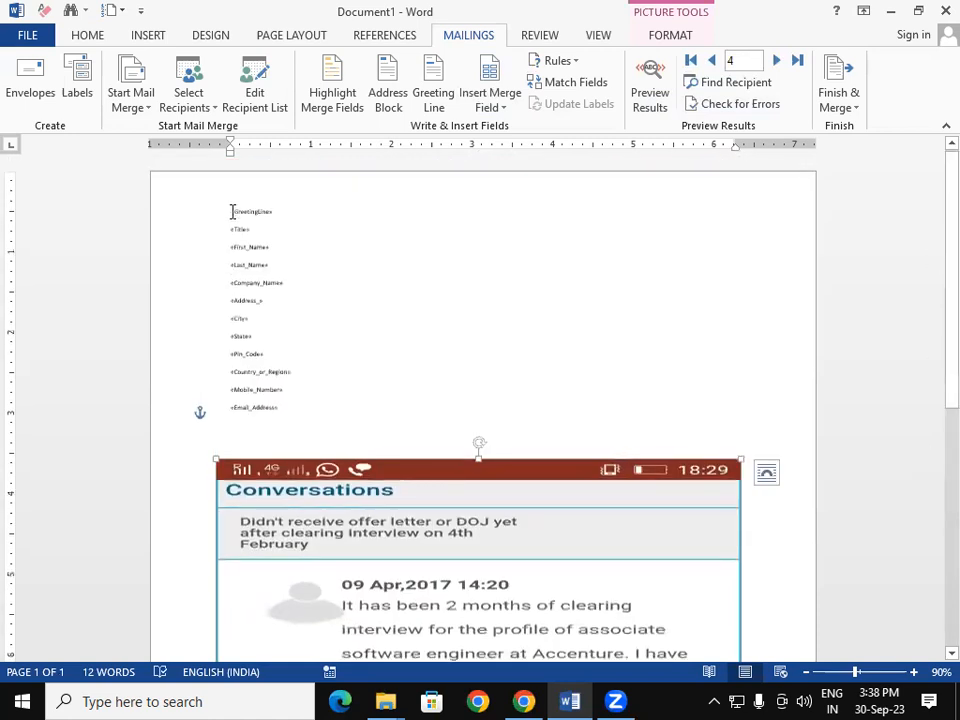
Enlarge the font of all merge fields in the document to 9 pt.
{"action": "key", "text": "ctrl+a"}
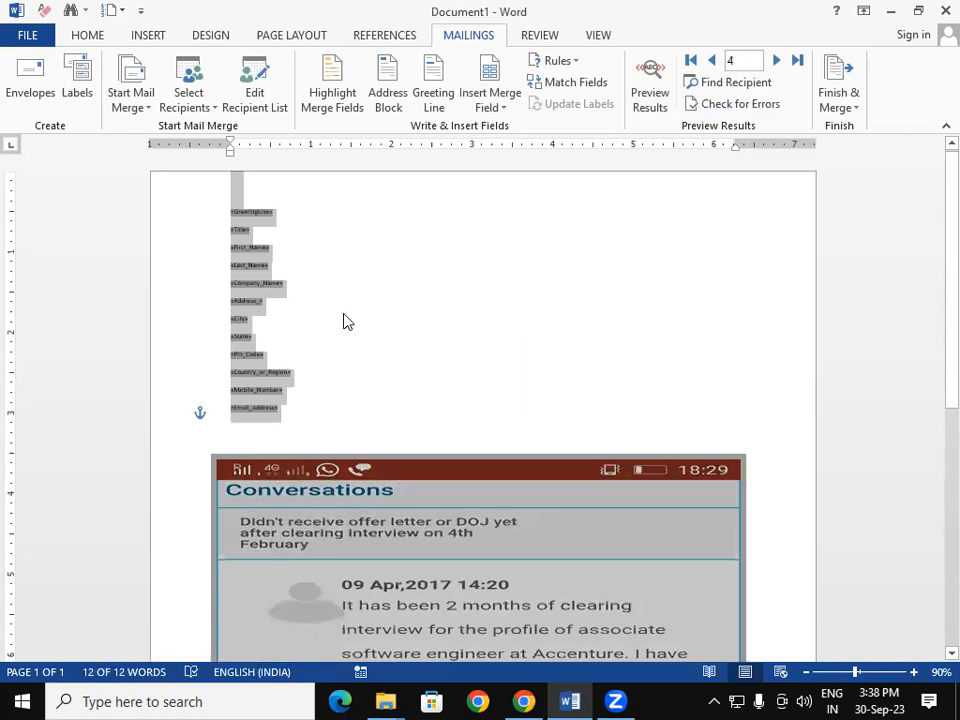
{"action": "key", "text": "ctrl+shift+period"}
{"action": "key", "text": "ctrl+shift+period"}
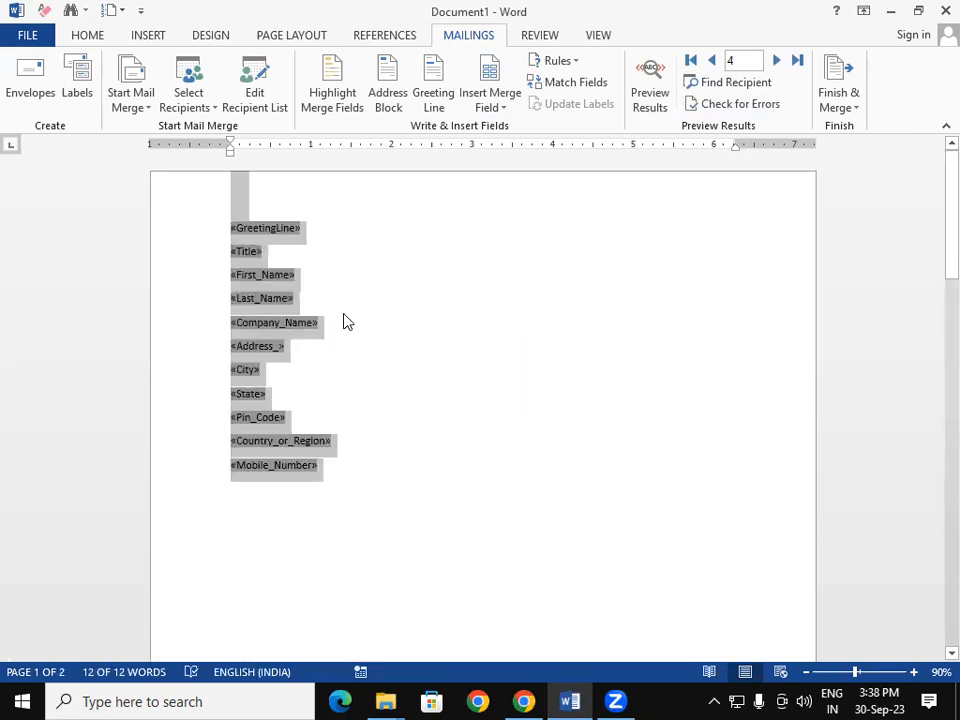
{"action": "key", "text": "ctrl+shift+comma"}
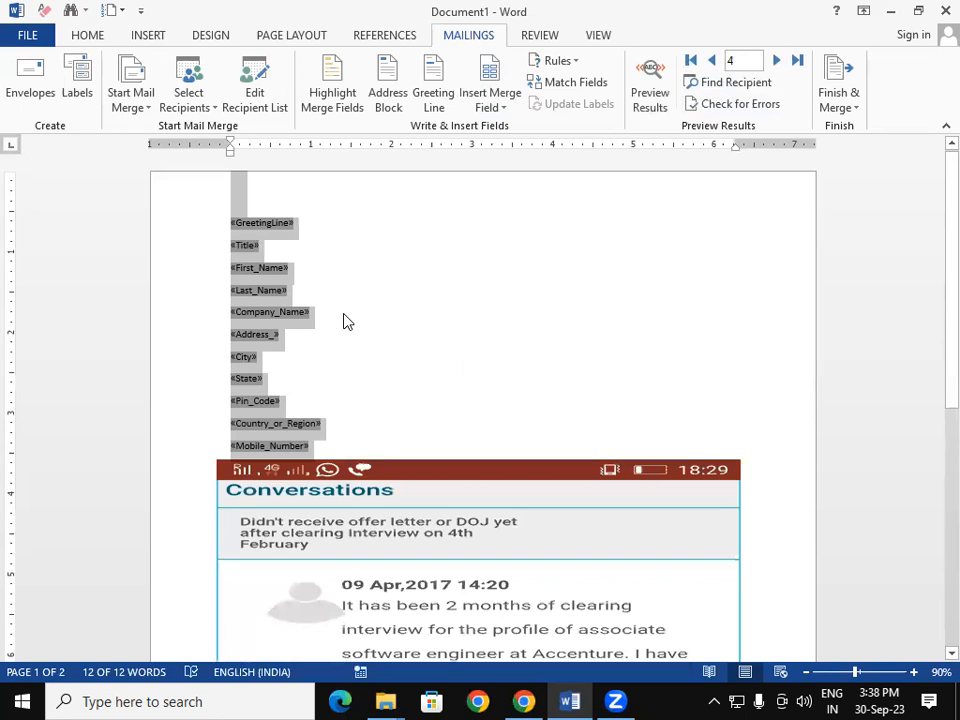
{"action": "left_click", "coordinate": [493, 368]}
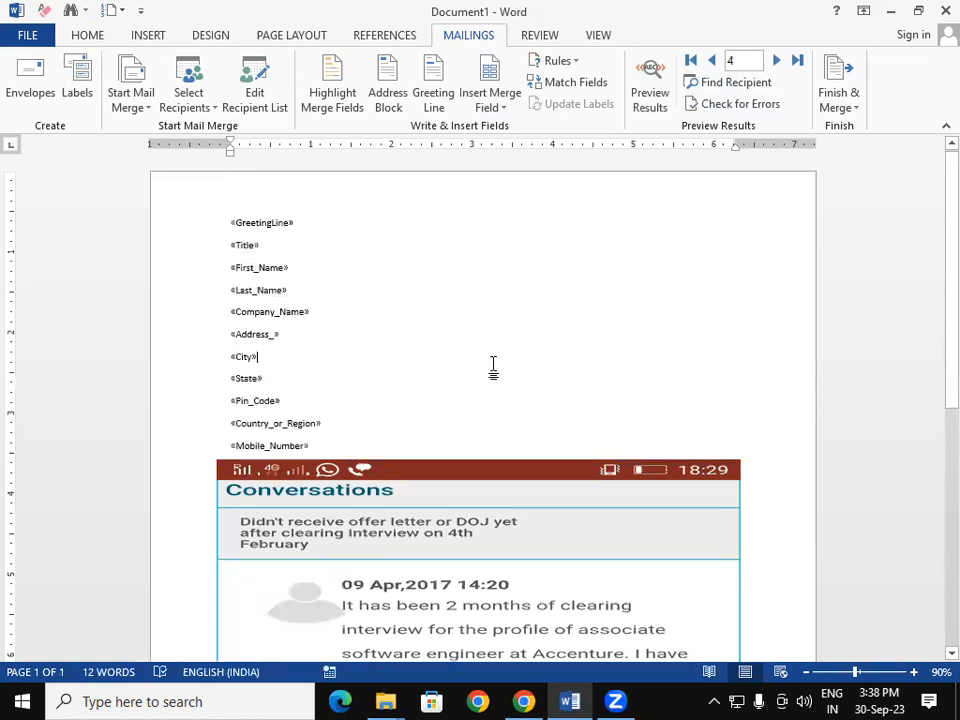
Set the merge print range to records 1 to 4 and continue to the print settings.
{"action": "left_click", "coordinate": [838, 96]}
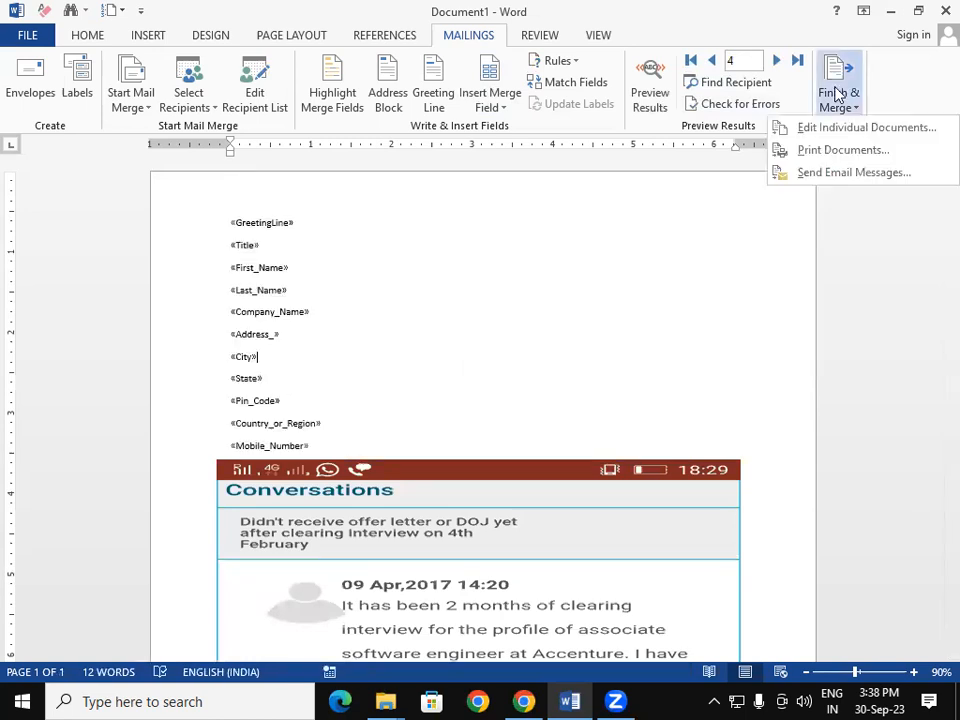
{"action": "left_click", "coordinate": [838, 151]}
{"action": "left_click", "coordinate": [474, 349]}
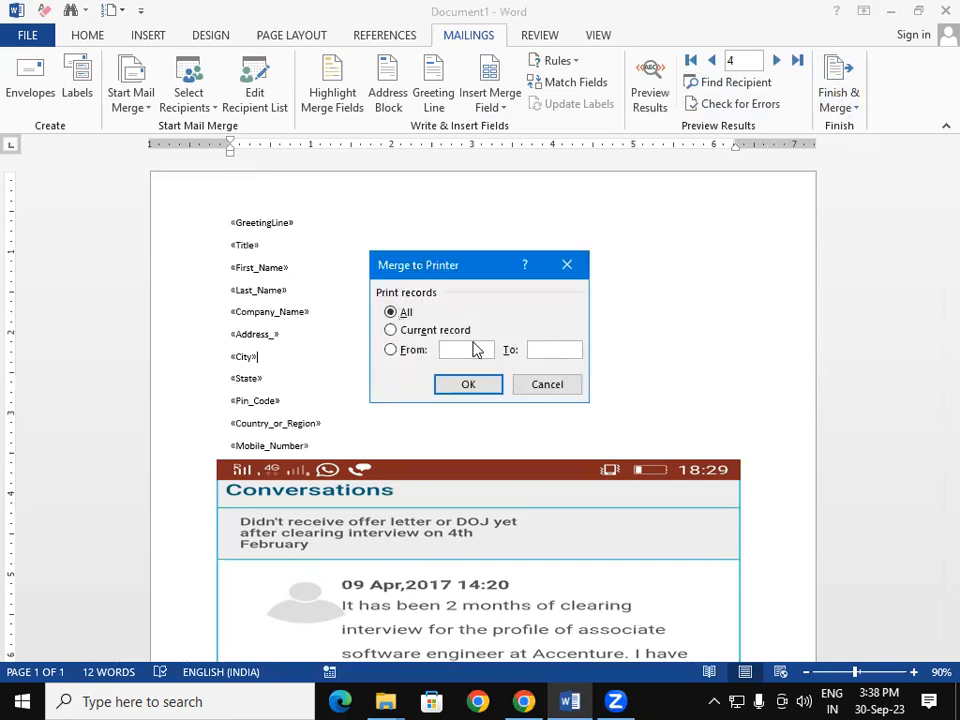
{"action": "type", "text": "1"}
{"action": "left_click", "coordinate": [559, 350]}
{"action": "type", "text": "4"}
{"action": "left_click", "coordinate": [490, 388]}
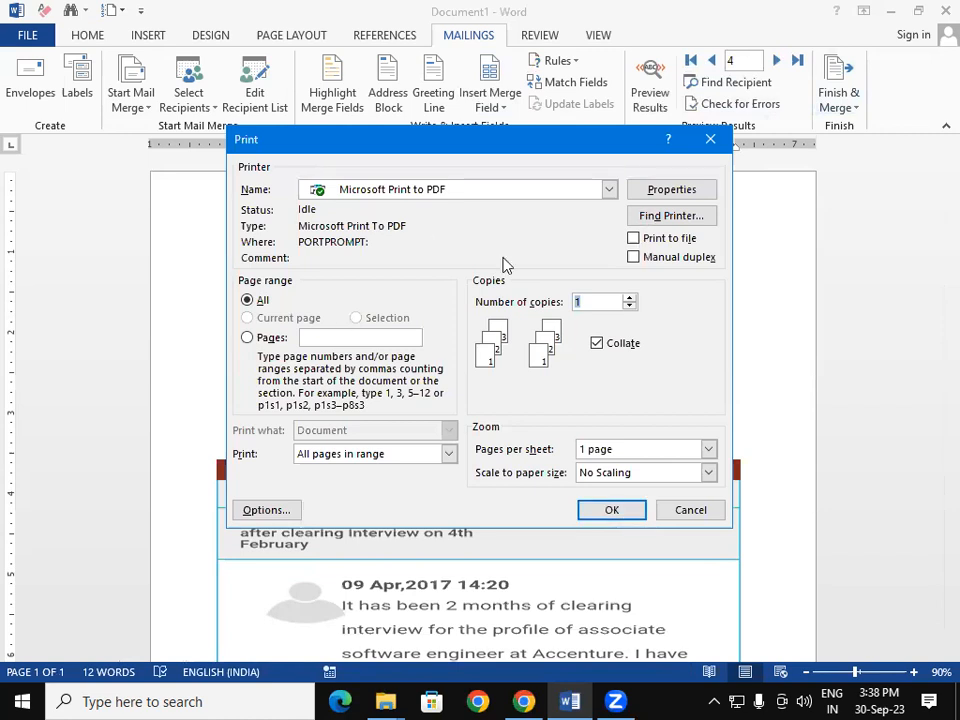
Examine the available printers with Microsoft Print to PDF chosen, and close the print settings without printing.
{"action": "left_click", "coordinate": [609, 189]}
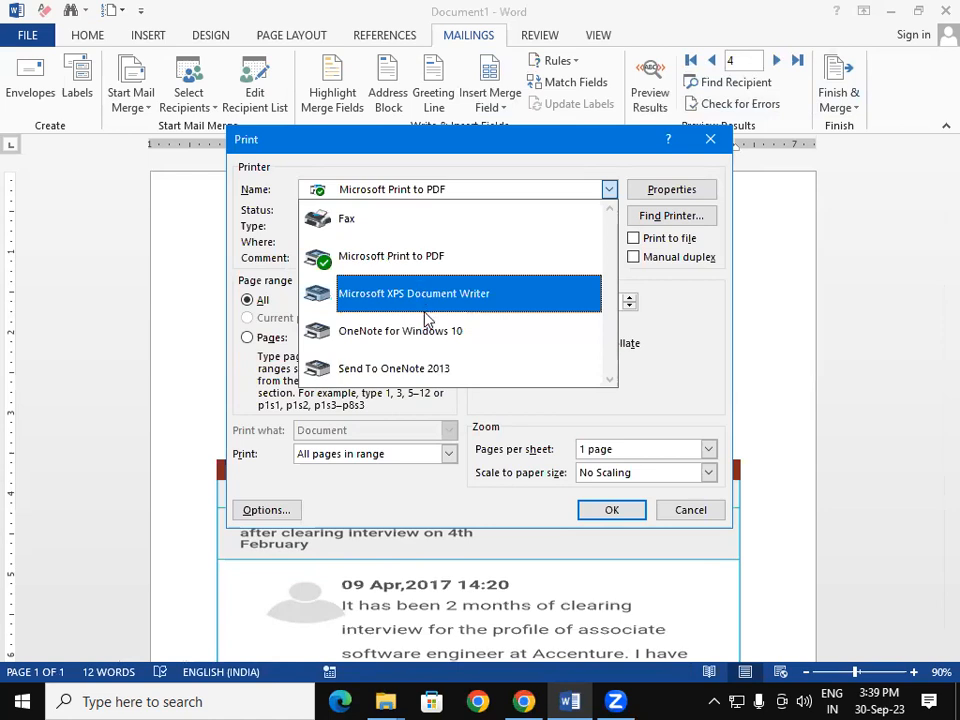
{"action": "left_click", "coordinate": [426, 258]}
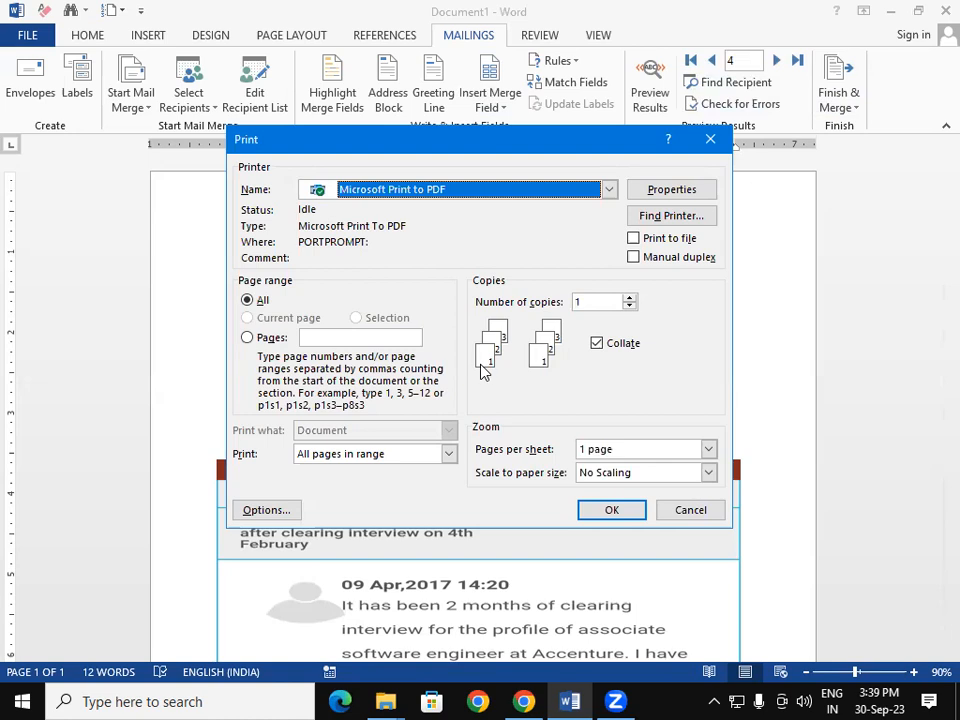
{"action": "left_click", "coordinate": [585, 192]}
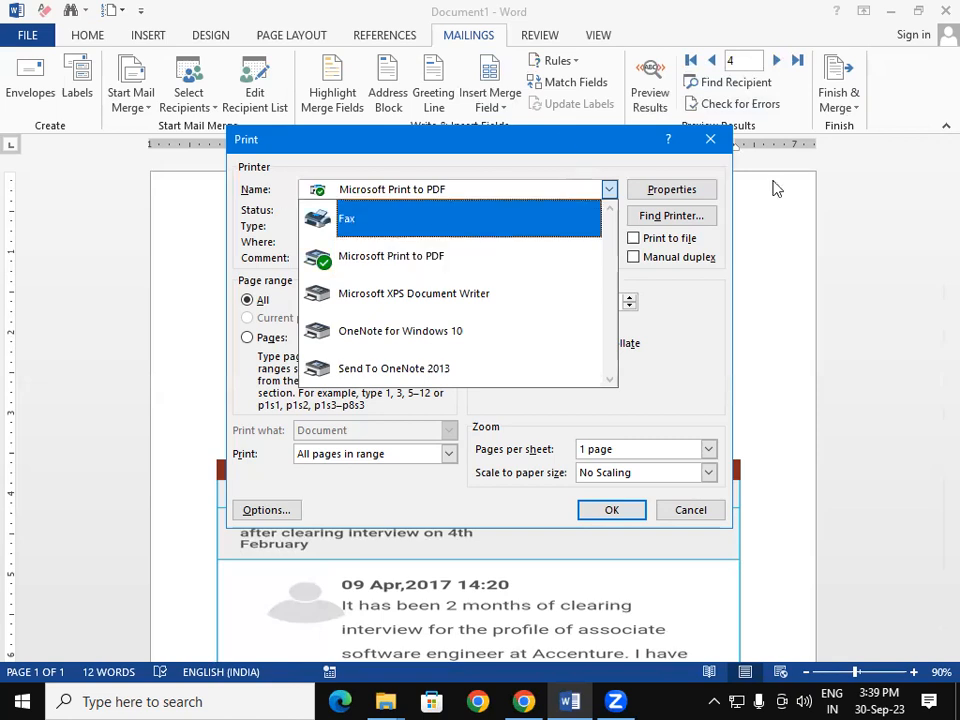
{"action": "left_click", "coordinate": [718, 147]}
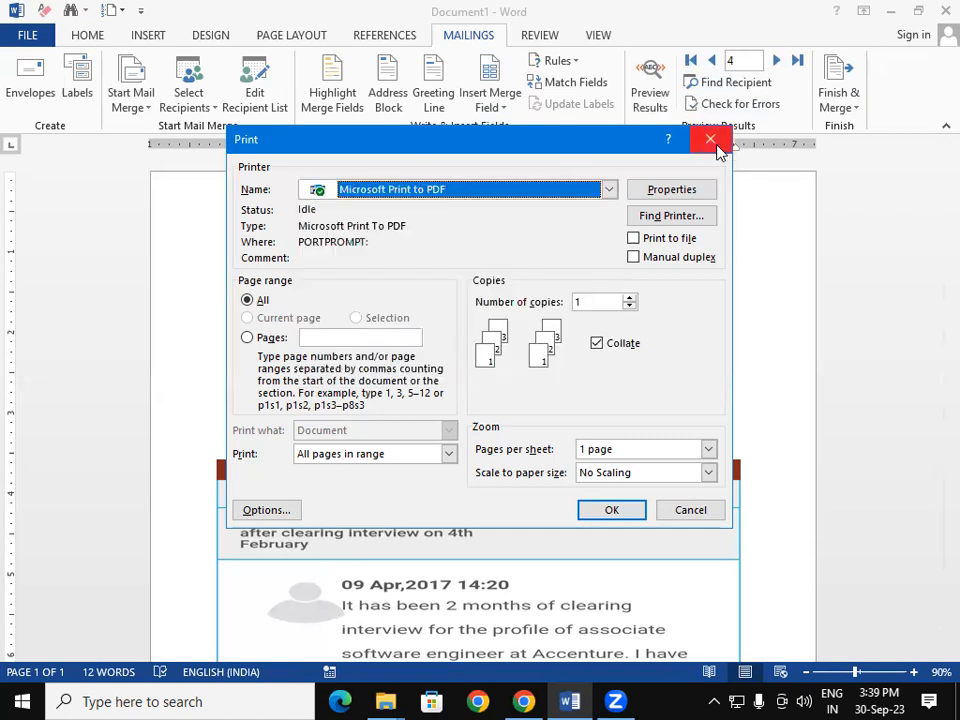
{"action": "left_click", "coordinate": [718, 146]}
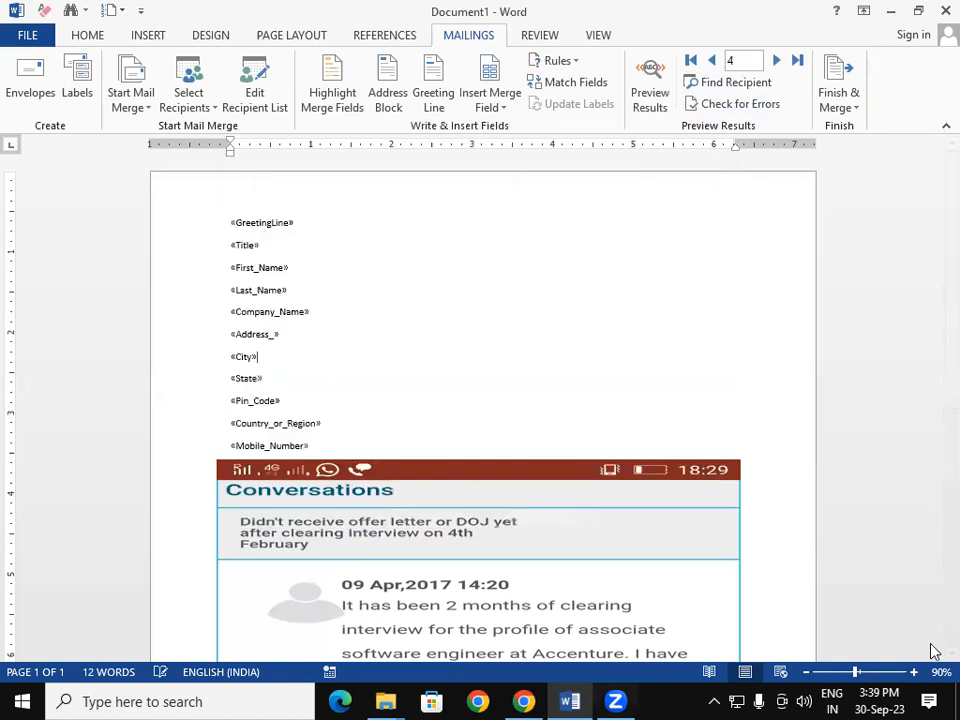
Merge records 1 to 4 into a new document of individual letters.
{"action": "left_click", "coordinate": [846, 106]}
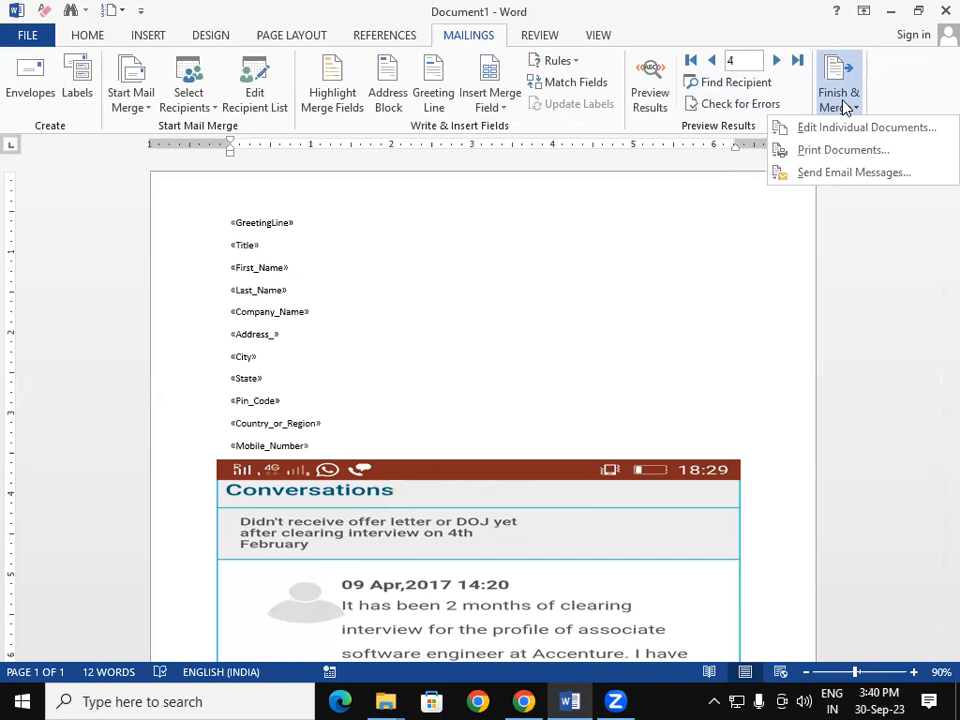
{"action": "left_click", "coordinate": [848, 124]}
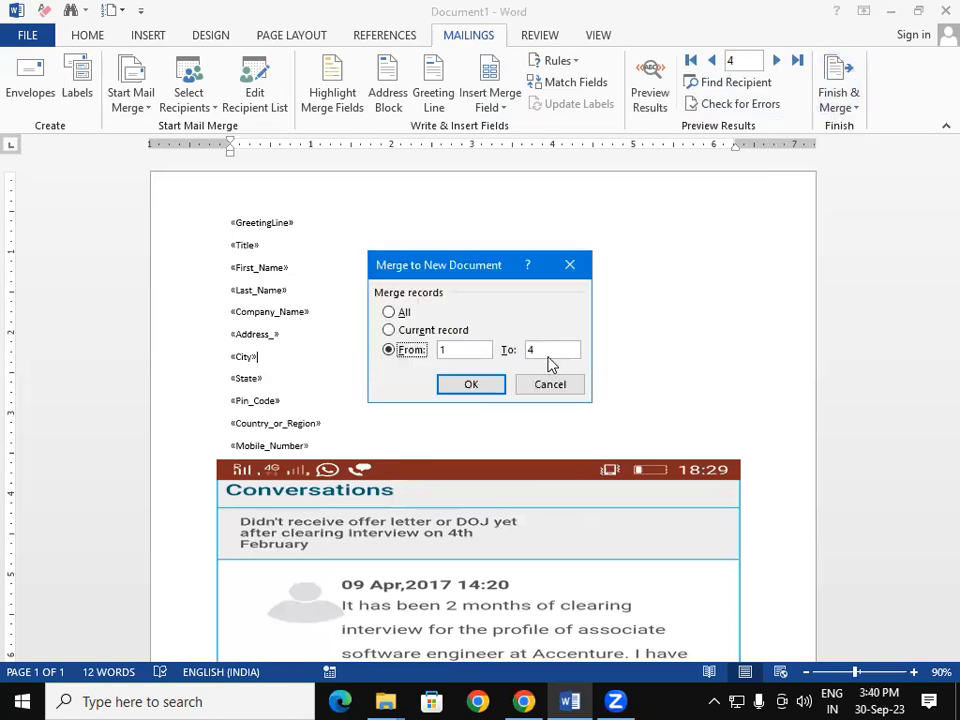
{"action": "left_click", "coordinate": [457, 390]}
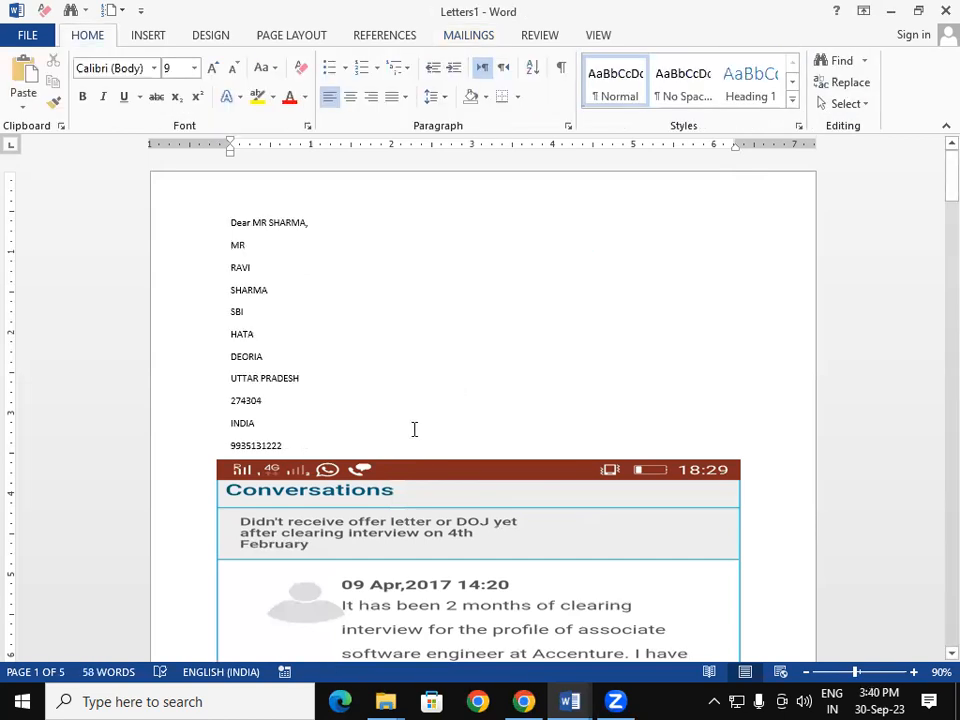
Review each recipient's merged letter in the new document, from the first to the fourth.
{"action": "left_click_drag", "start_coordinate": [231, 222], "coordinate": [544, 401]}
{"action": "key", "text": "End"}
{"action": "scroll", "coordinate": [933, 230], "scroll_direction": "down", "scroll_amount": 1}
{"action": "left_click_drag", "start_coordinate": [933, 248], "coordinate": [934, 274]}
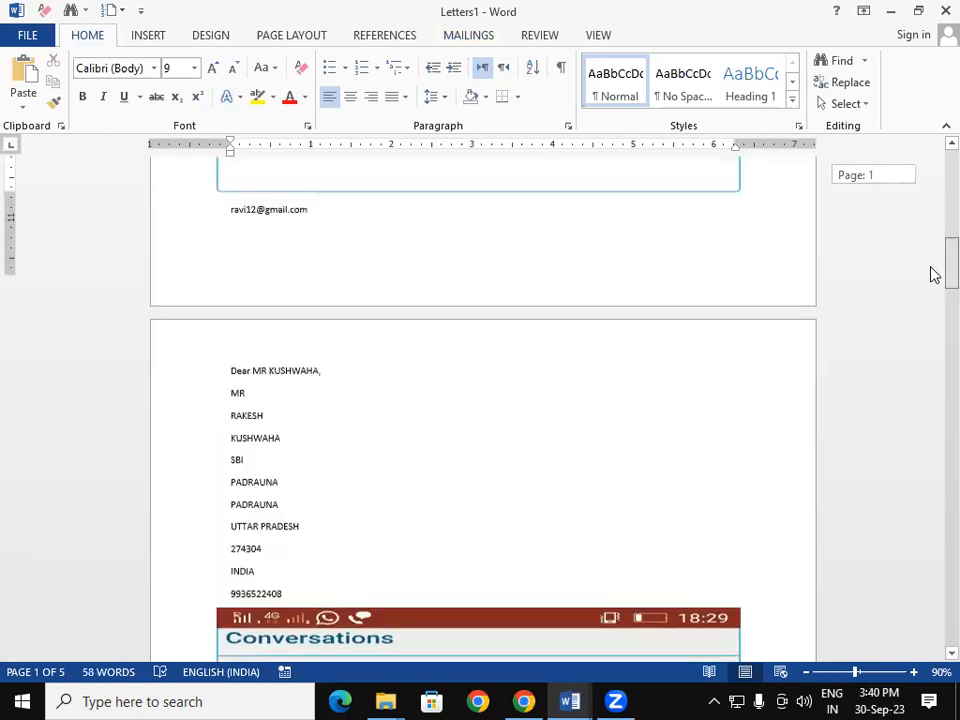
{"action": "scroll", "coordinate": [570, 317], "scroll_direction": "down", "scroll_amount": 2}
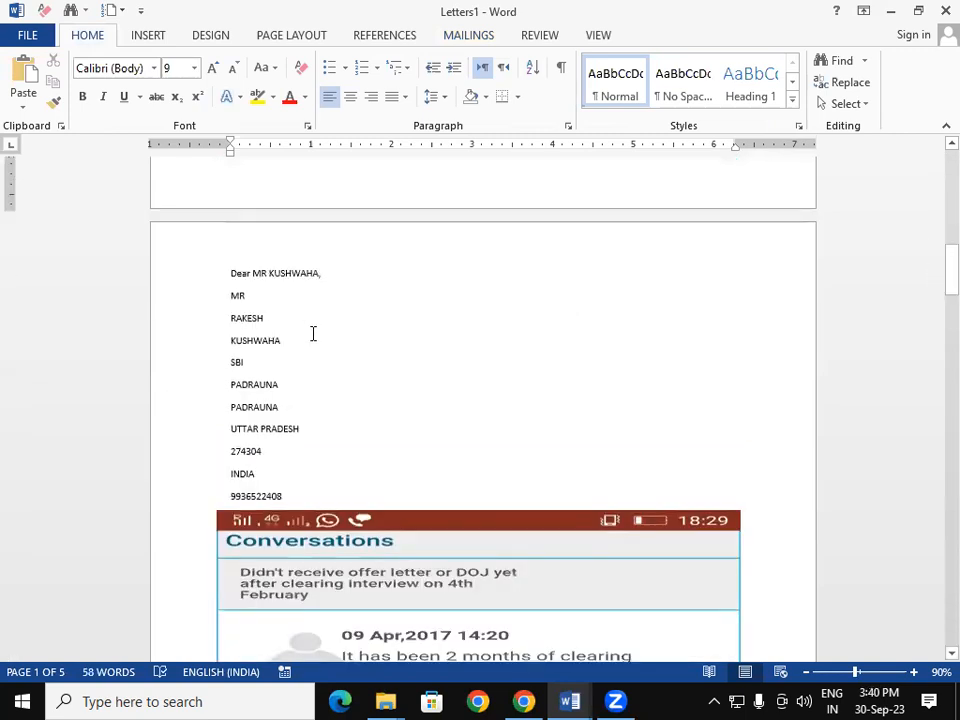
{"action": "scroll", "coordinate": [933, 320], "scroll_direction": "down", "scroll_amount": 3}
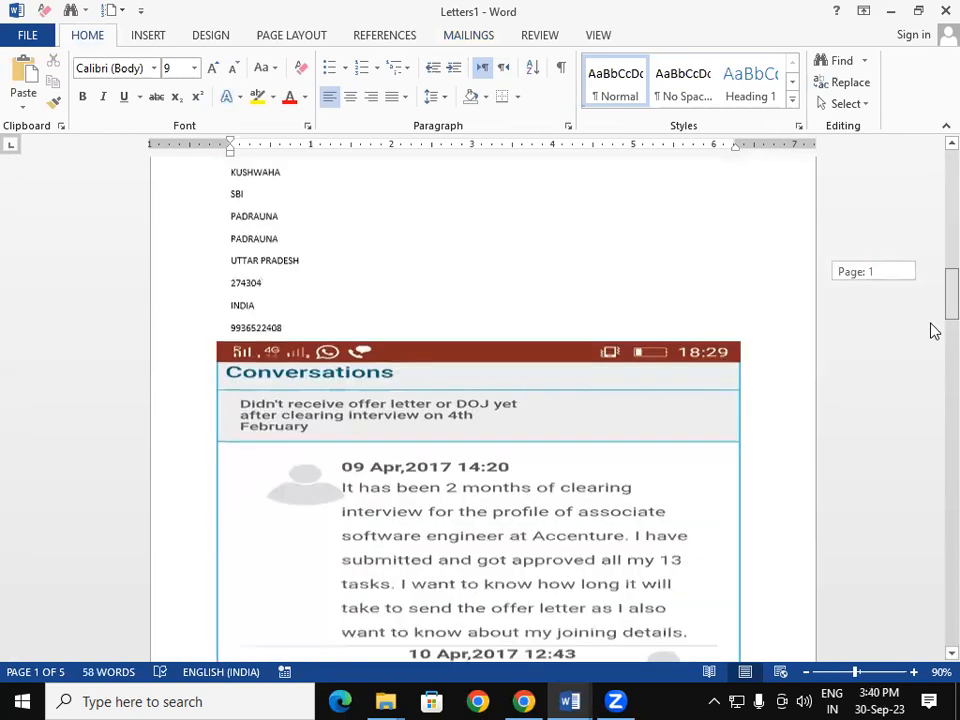
{"action": "scroll", "coordinate": [932, 330], "scroll_direction": "down", "scroll_amount": 15}
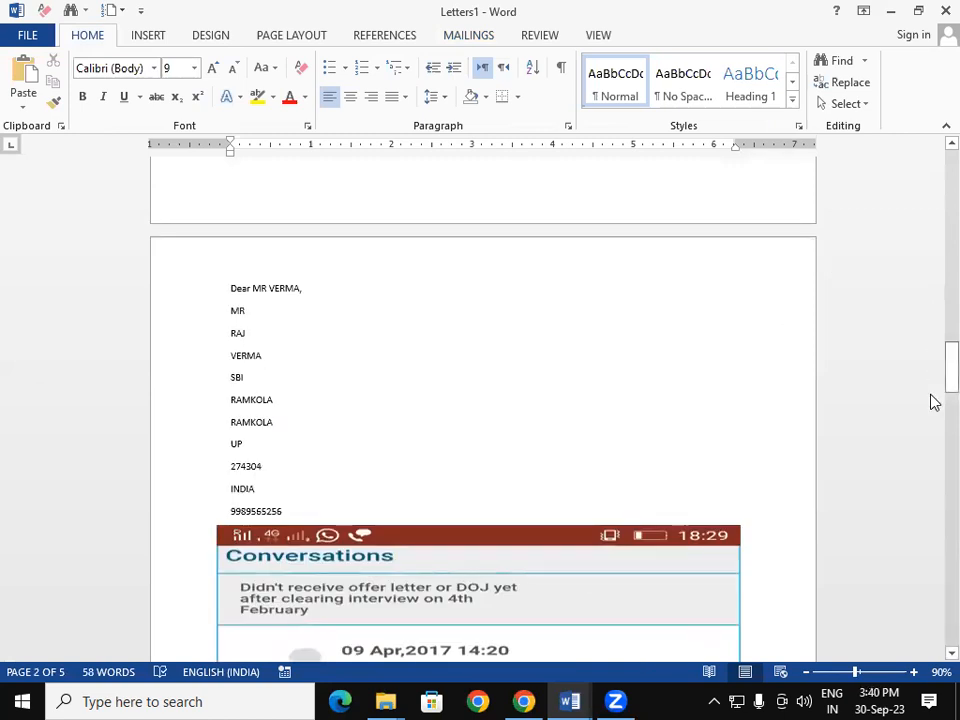
{"action": "scroll", "coordinate": [933, 458], "scroll_direction": "down", "scroll_amount": 14}
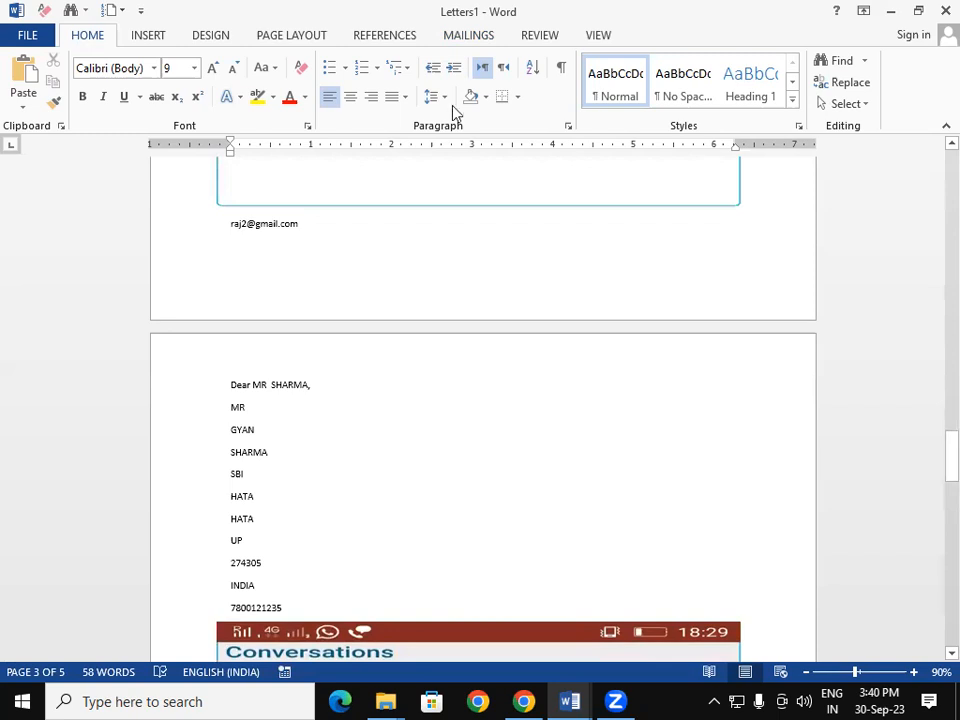
{"action": "scroll", "coordinate": [447, 133], "scroll_direction": "down", "scroll_amount": 5}
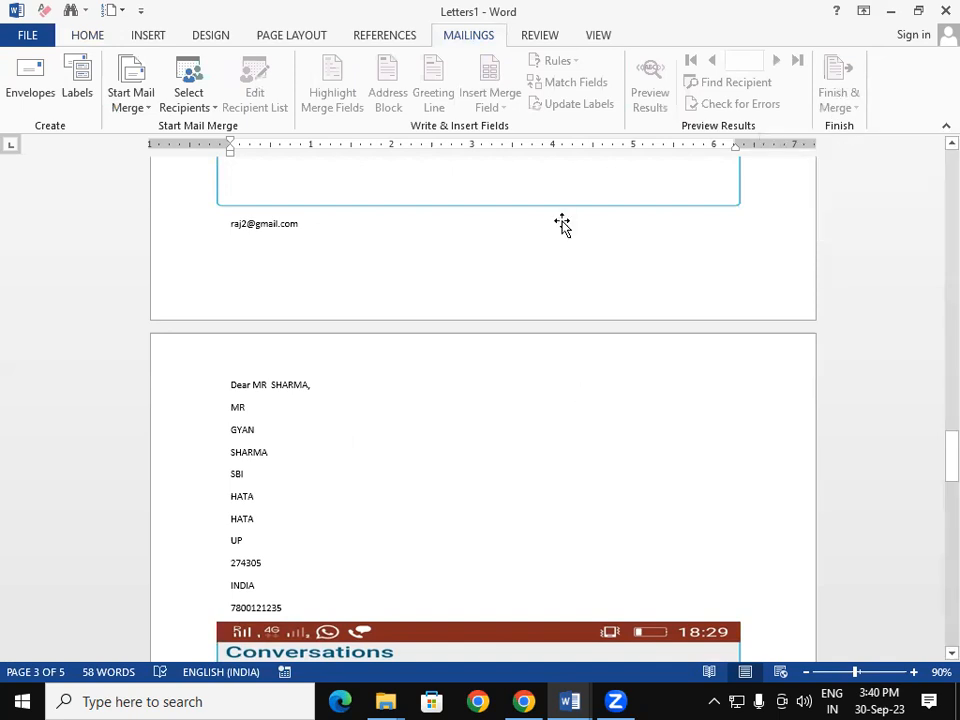
{"action": "scroll", "coordinate": [519, 216], "scroll_direction": "up", "scroll_amount": 1}
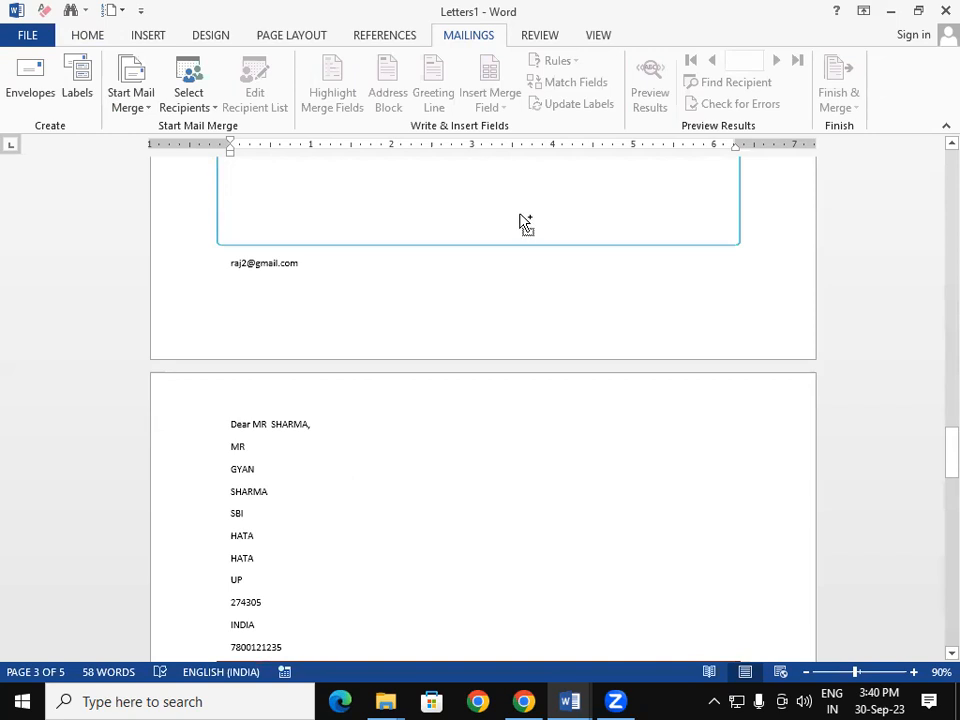
Print one copy of all merged letters with Microsoft Print to PDF.
{"action": "key", "text": "ctrl+p"}
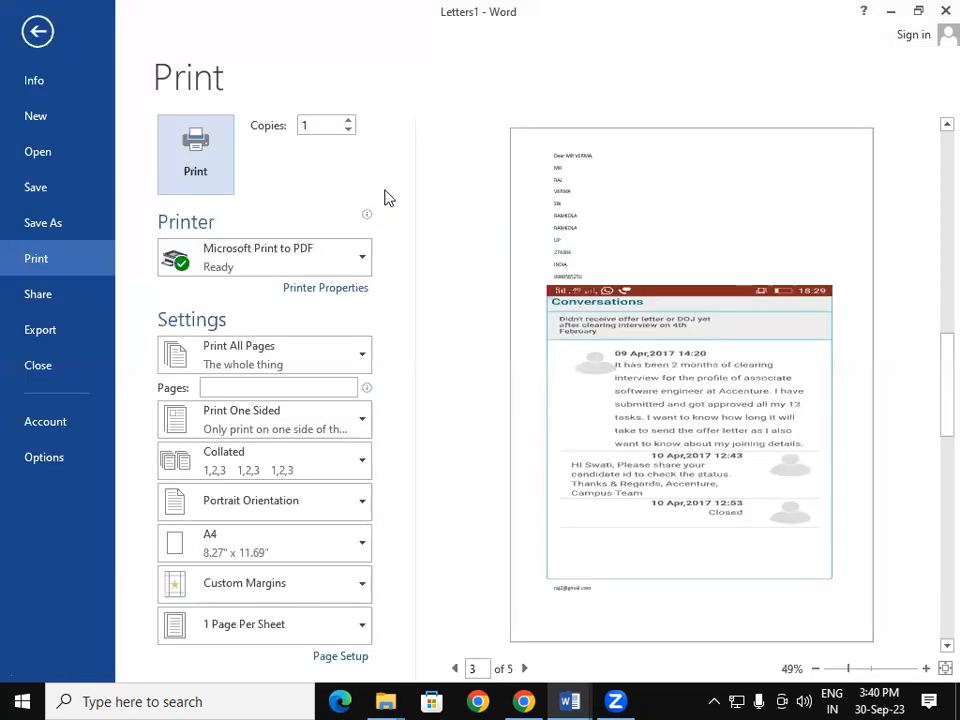
{"action": "left_click", "coordinate": [305, 126]}
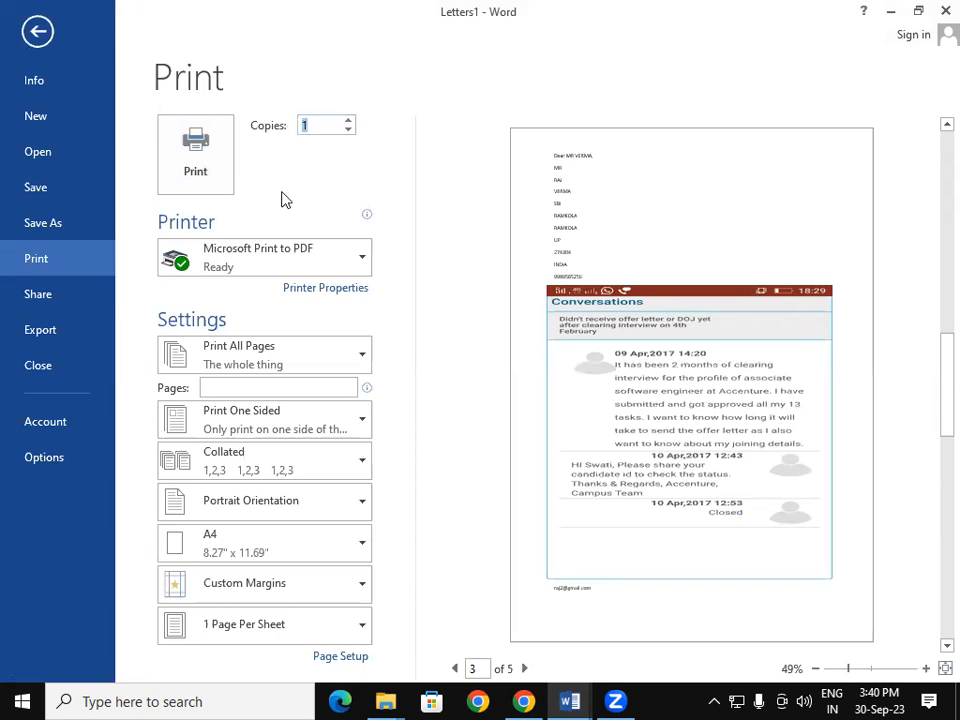
{"action": "type", "text": "4"}
{"action": "key", "text": "BackSpace"}
{"action": "type", "text": "1"}
{"action": "left_click", "coordinate": [203, 178]}
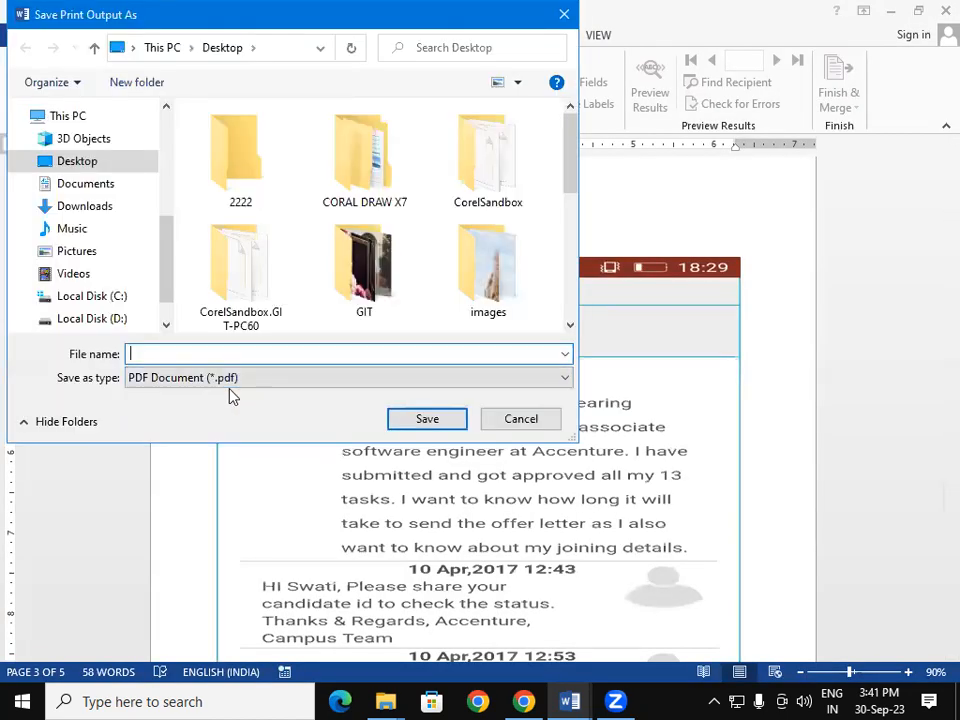
Save the print output on the Desktop as a PDF named SSSDV.
{"action": "left_click", "coordinate": [128, 160]}
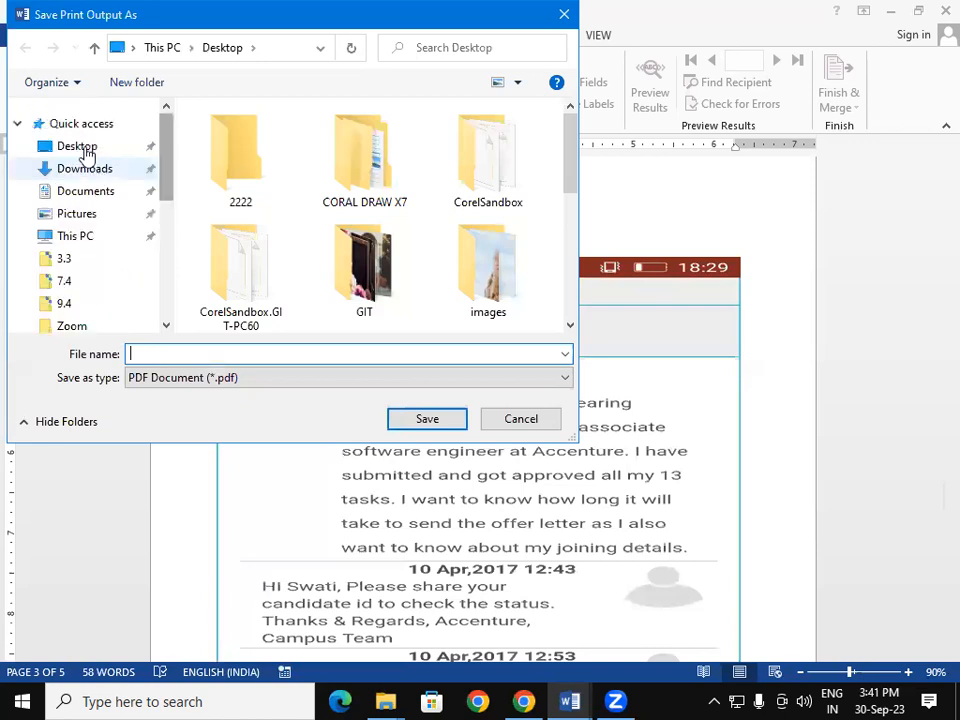
{"action": "left_click", "coordinate": [182, 355]}
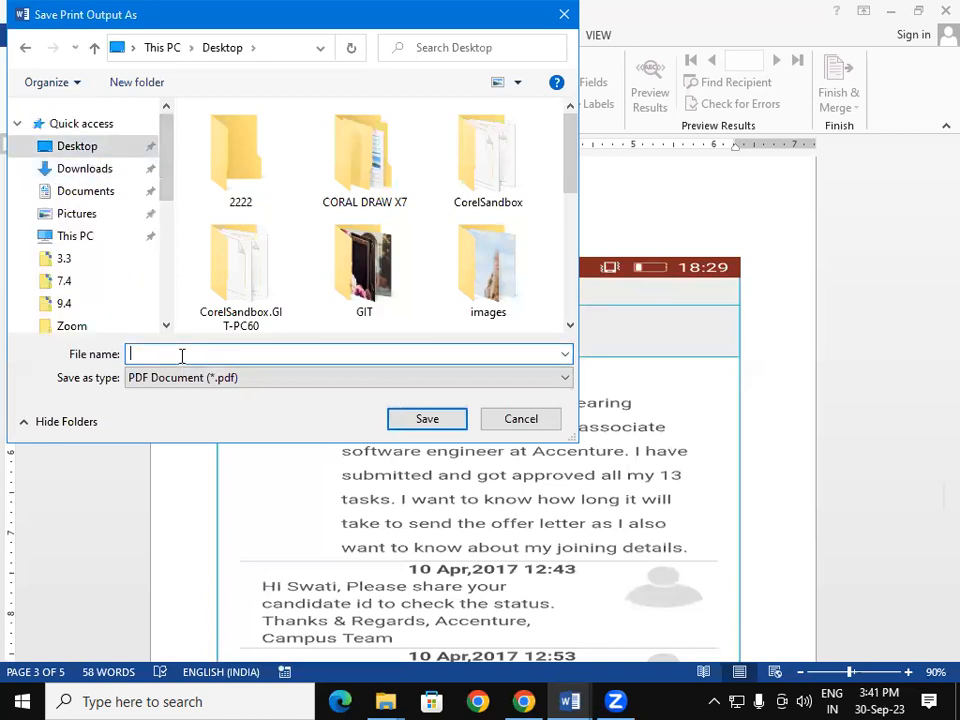
{"action": "type", "text": "SSSDV"}
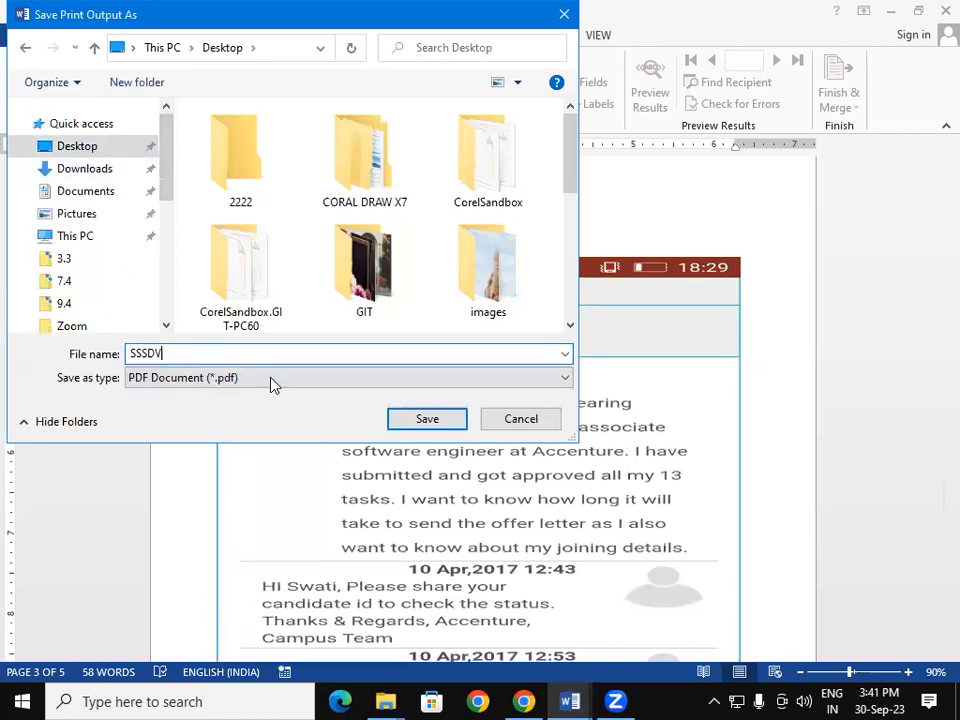
{"action": "left_click", "coordinate": [427, 420]}
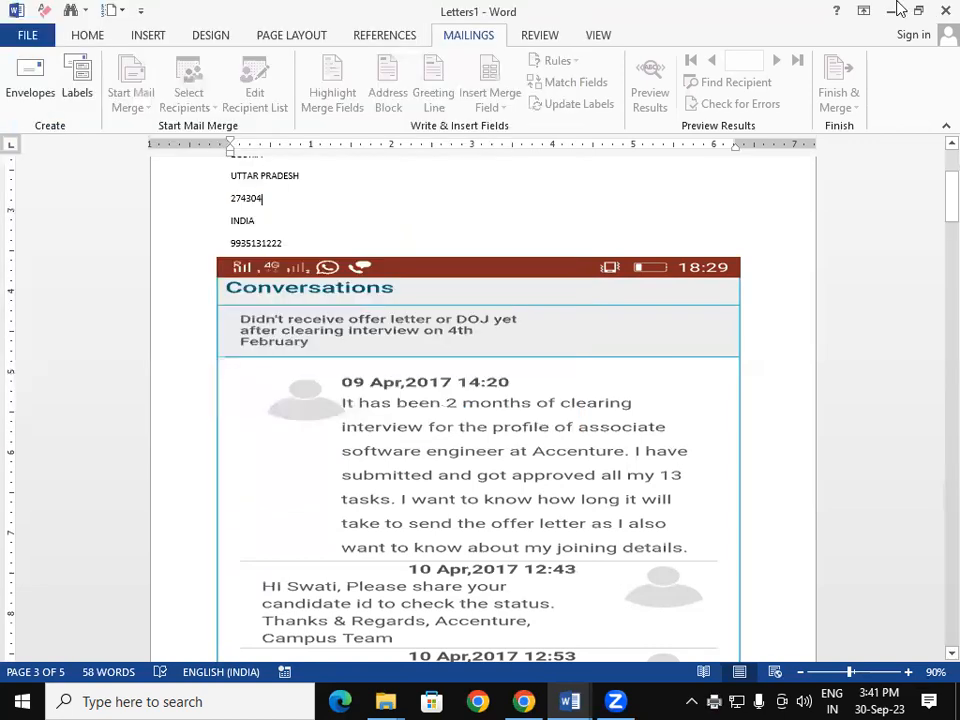
Open the SSSDV PDF from the Desktop and look through the printed merged letters from first to last page and back.
{"action": "left_click", "coordinate": [892, 12]}
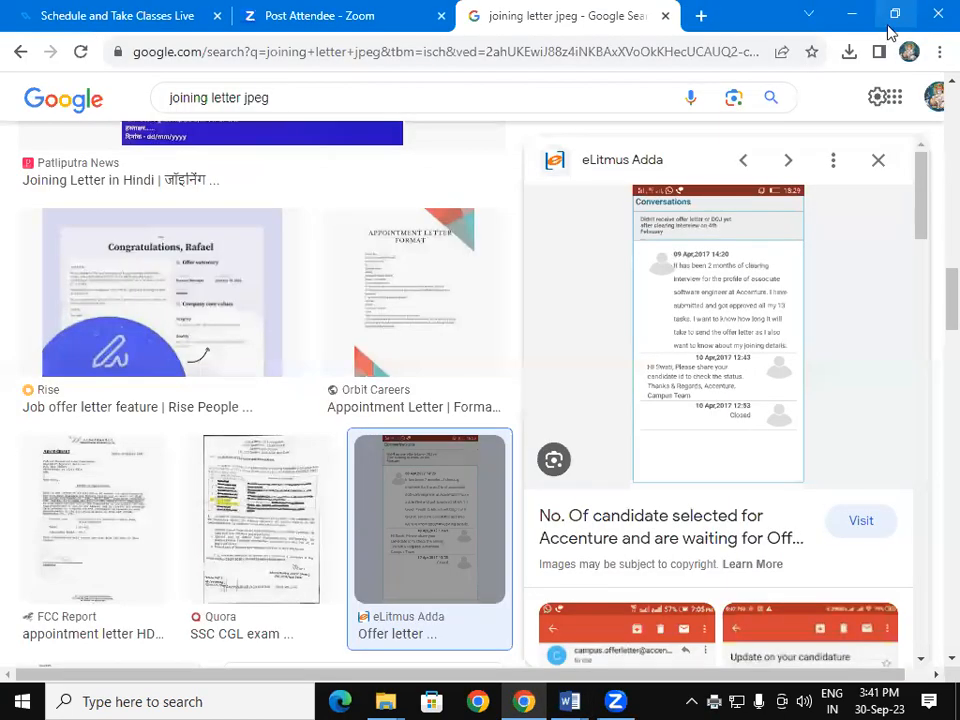
{"action": "key", "text": "super+d"}
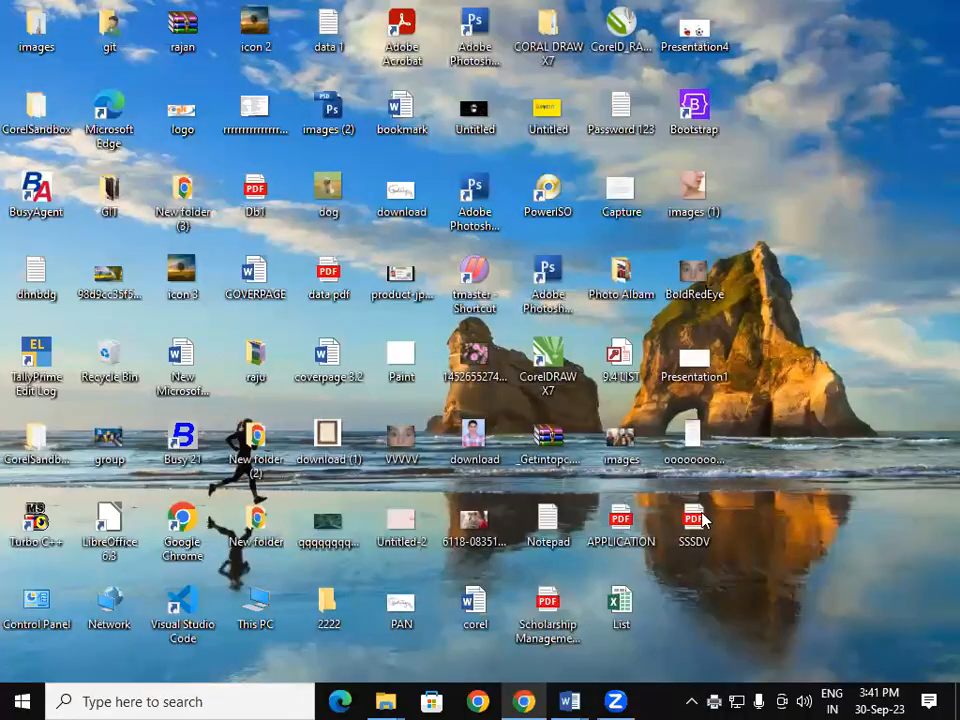
{"action": "double_click", "coordinate": [704, 519]}
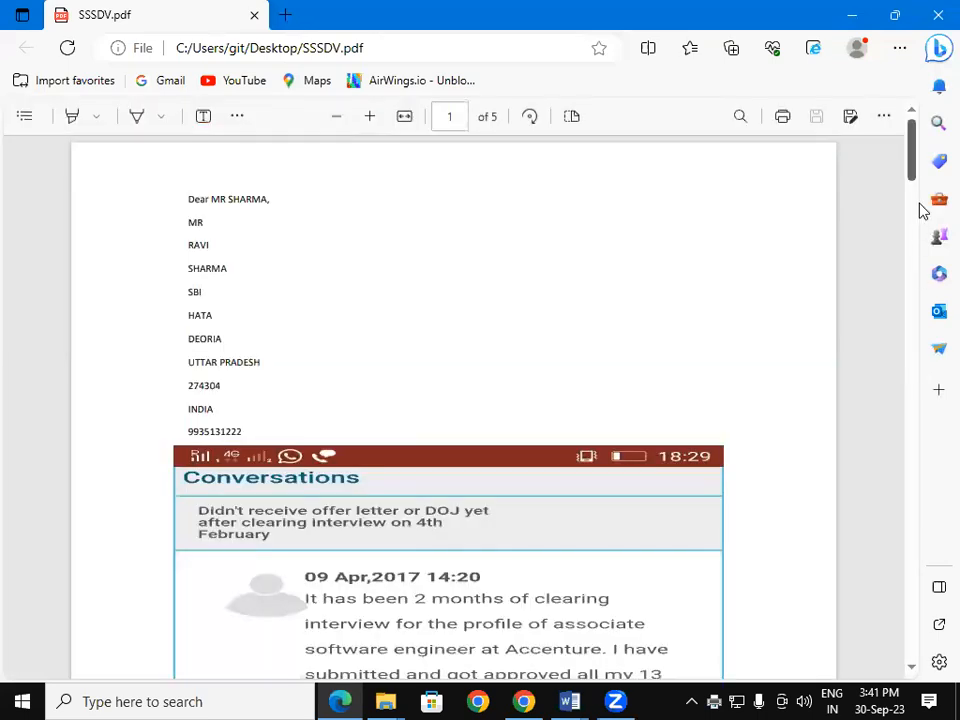
{"action": "scroll", "coordinate": [925, 270], "scroll_direction": "down", "scroll_amount": 10}
{"action": "scroll", "coordinate": [935, 400], "scroll_direction": "down", "scroll_amount": 5}
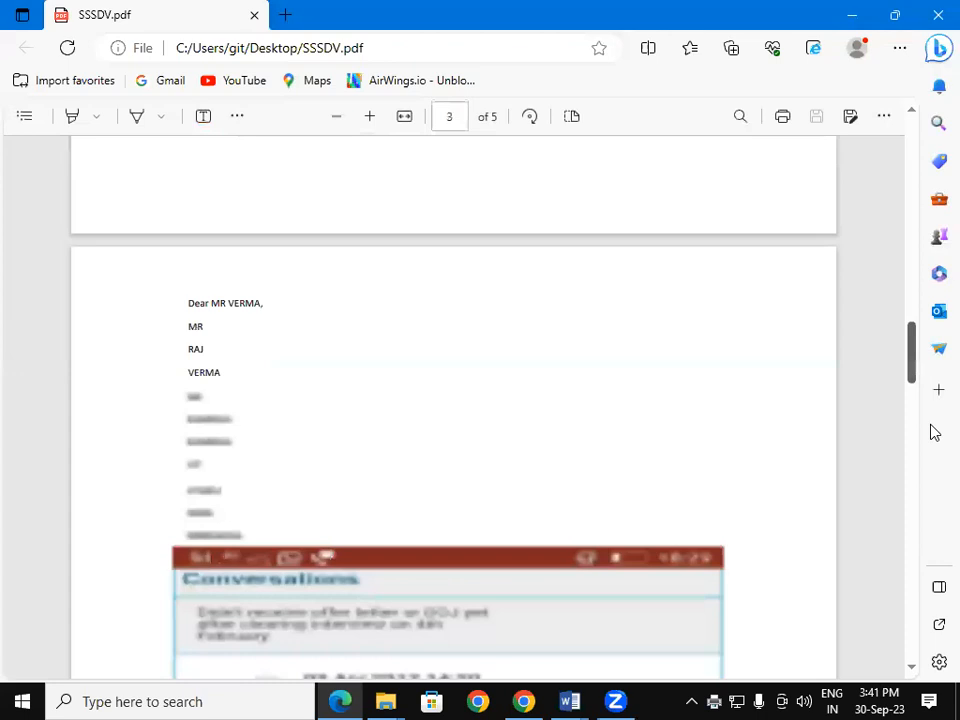
{"action": "scroll", "coordinate": [935, 560], "scroll_direction": "down", "scroll_amount": 5}
{"action": "scroll", "coordinate": [933, 544], "scroll_direction": "up", "scroll_amount": 7}
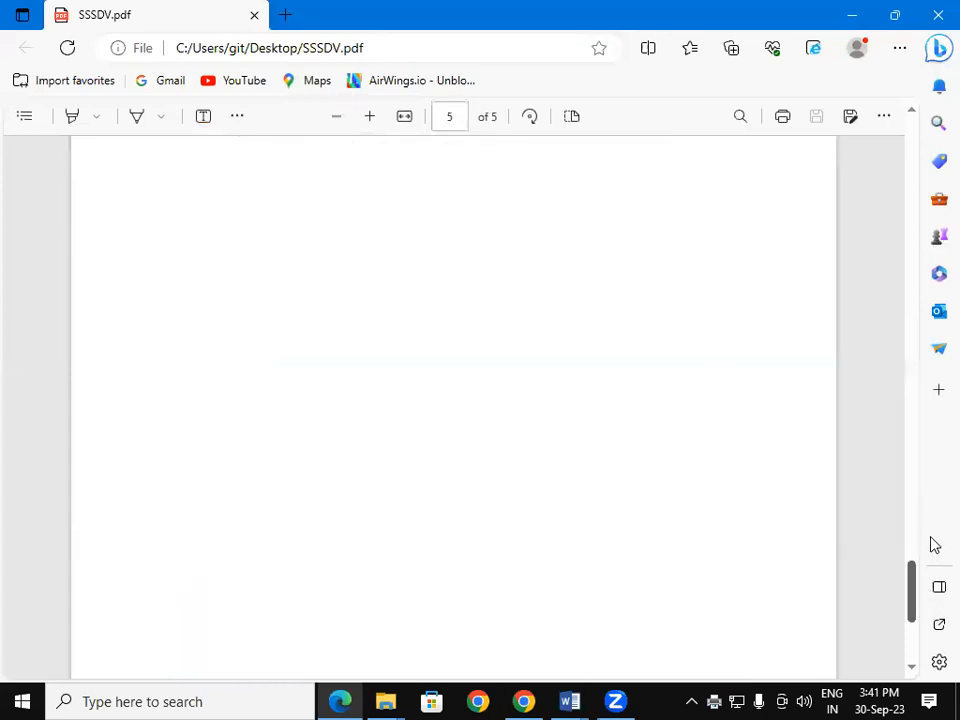
{"action": "scroll", "coordinate": [933, 420], "scroll_direction": "up", "scroll_amount": 2}
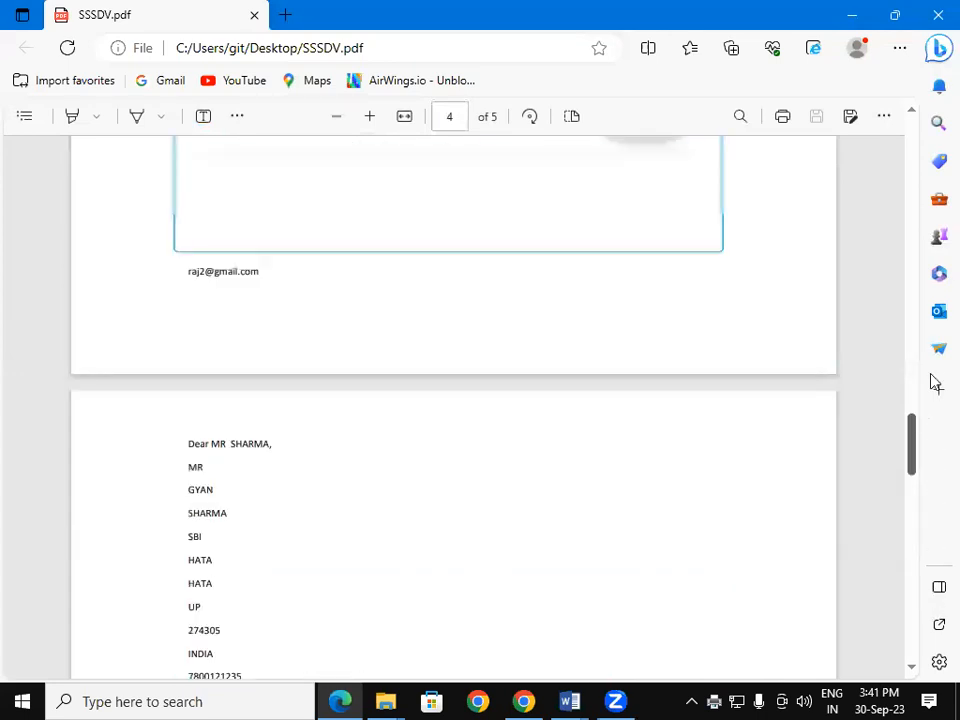
{"action": "scroll", "coordinate": [933, 300], "scroll_direction": "up", "scroll_amount": 8}
{"action": "scroll", "coordinate": [933, 224], "scroll_direction": "up", "scroll_amount": 10}
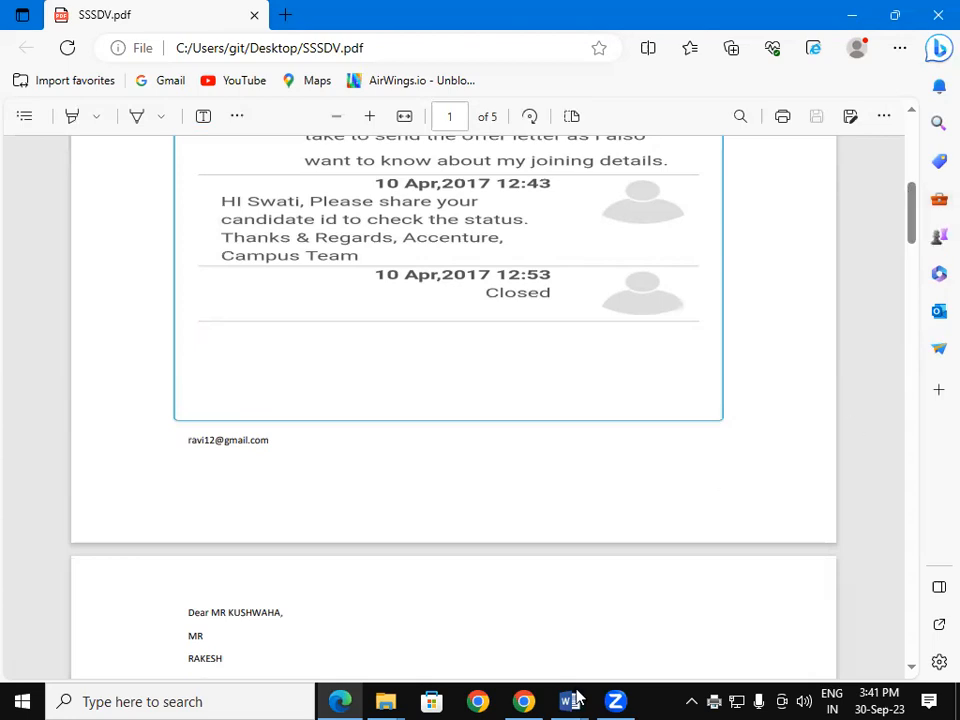
Switch back to the Letters1 document in Word and view the start of the first merged letter.
{"action": "mouse_move", "coordinate": [575, 701]}
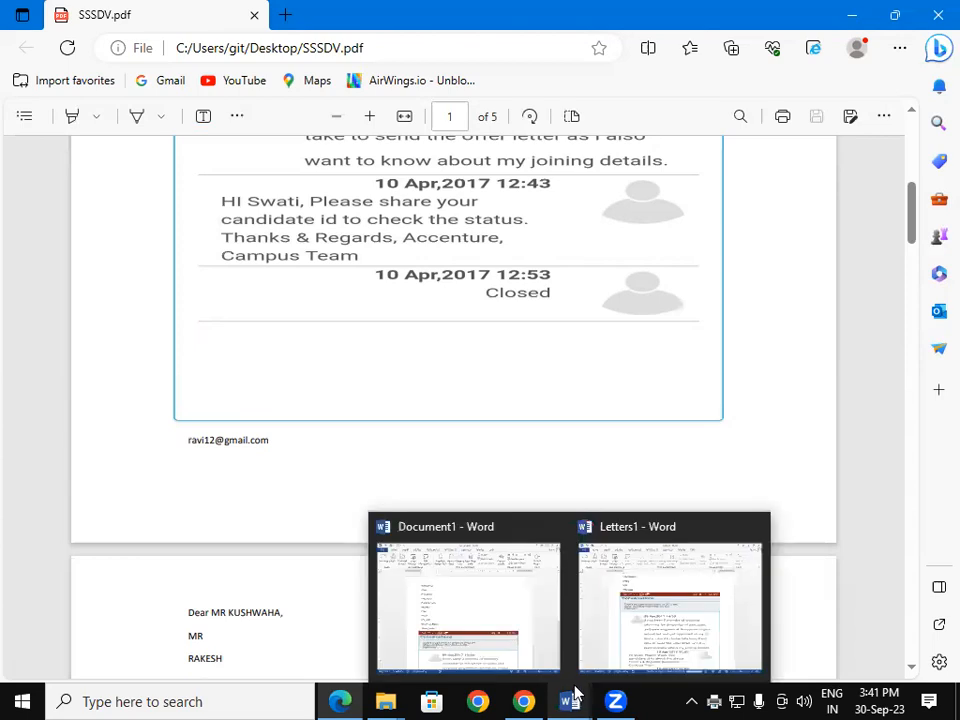
{"action": "left_click", "coordinate": [645, 627]}
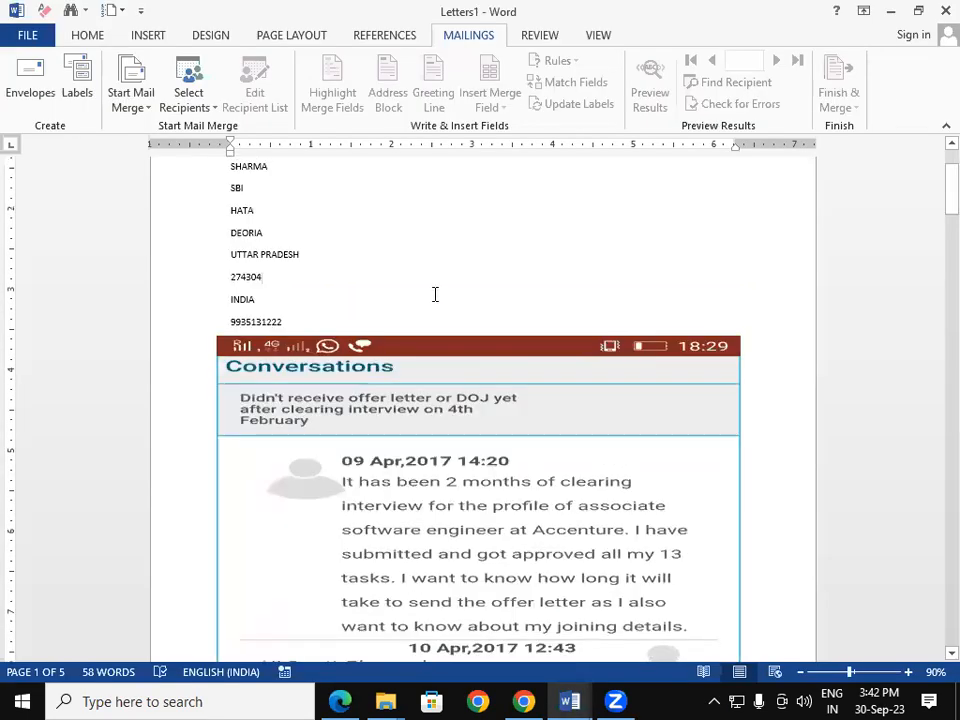
{"action": "scroll", "coordinate": [780, 200], "scroll_direction": "up", "scroll_amount": 1}
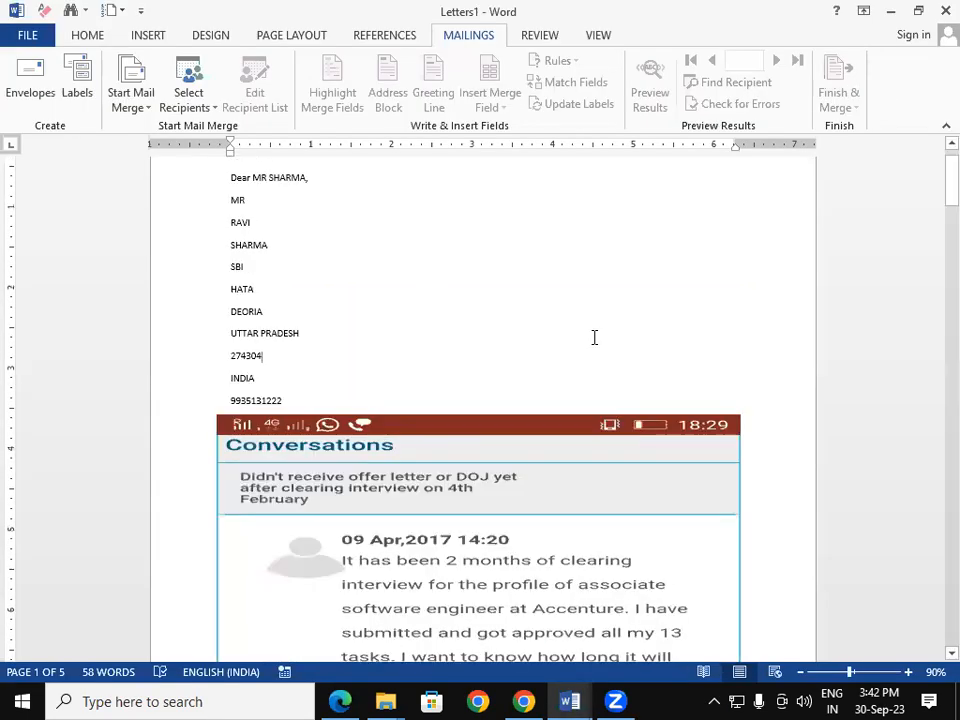